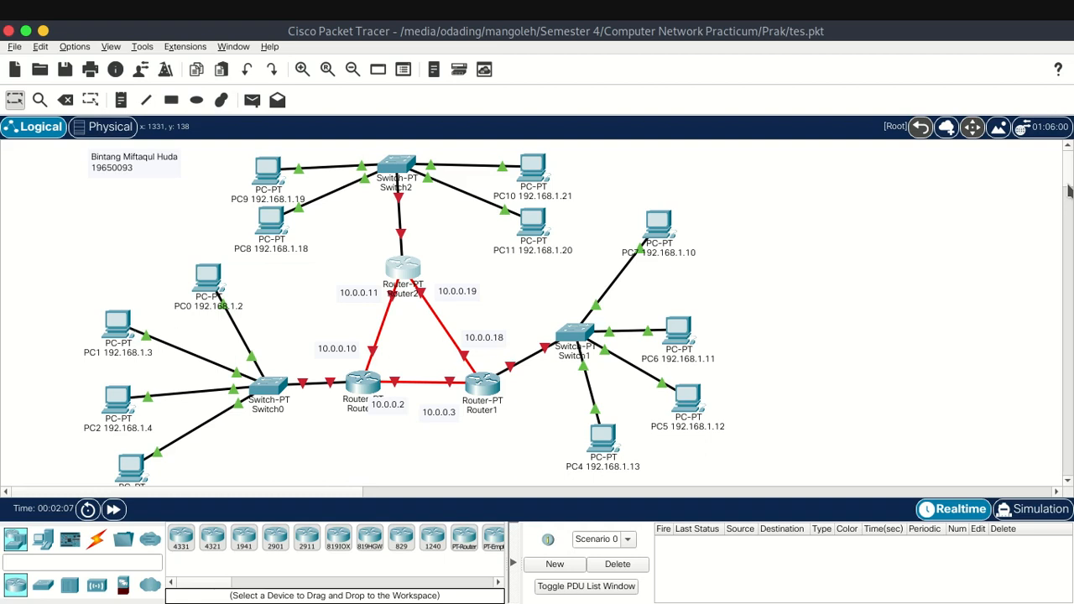
Move the author's name and student number note slightly down and to the left within the network topology.
left_click_drag(1070, 181, 1069, 178)
left_click_drag(1066, 170, 1065, 164)
left_click_drag(124, 163, 108, 171)
left_click(75, 207)
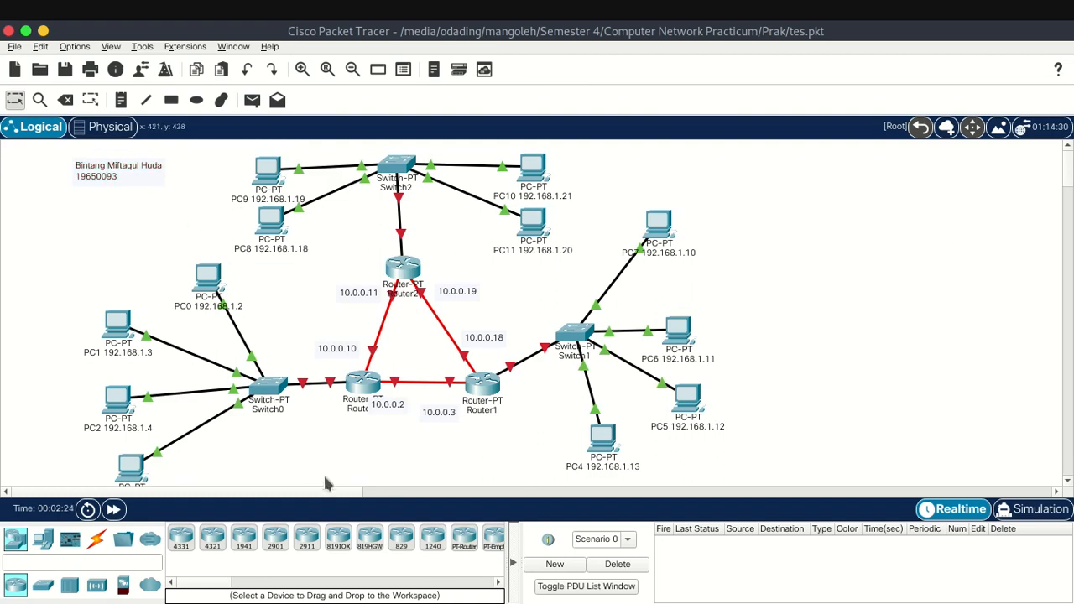
left_click_drag(1070, 162, 1070, 164)
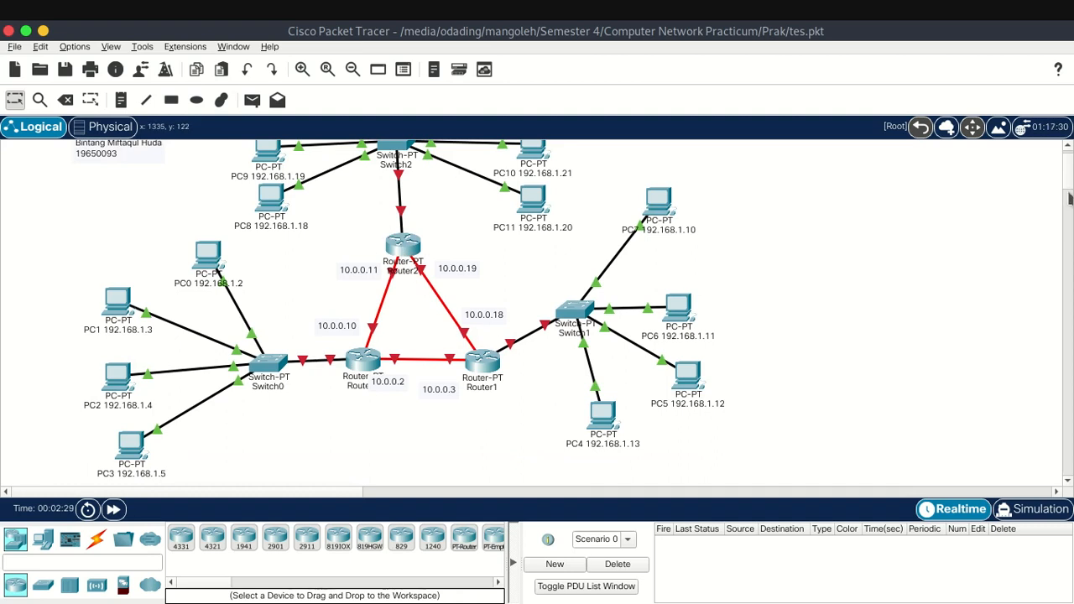
left_click_drag(1071, 200, 1070, 197)
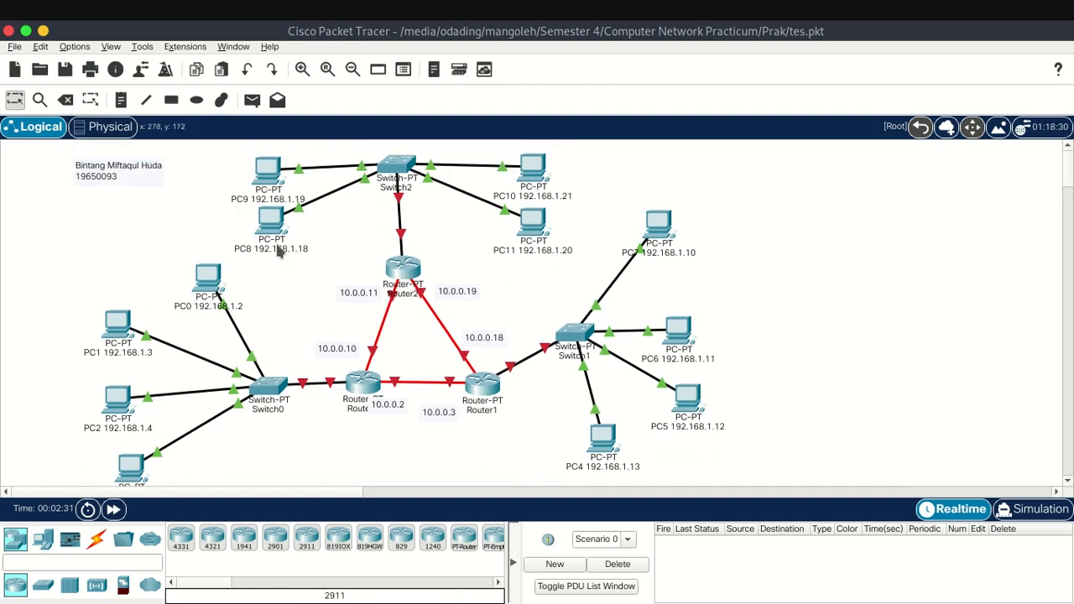
Switch to Firefox and find the class C subnetting table in the Masker subjaringan article.
left_click(130, 14)
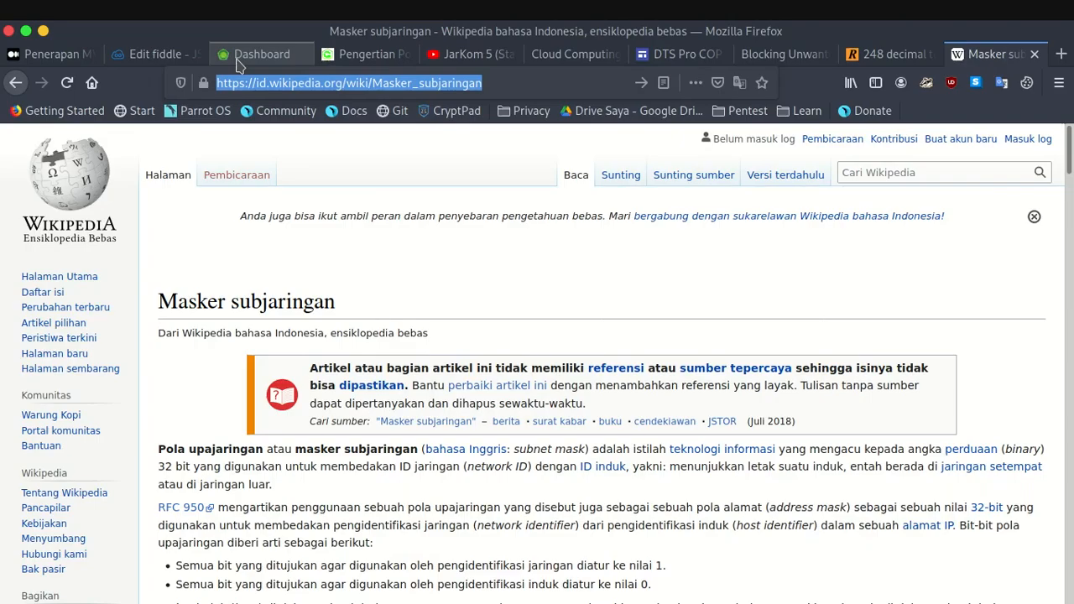
left_click_drag(1070, 163, 1071, 172)
scroll(1070, 172, "up", 2)
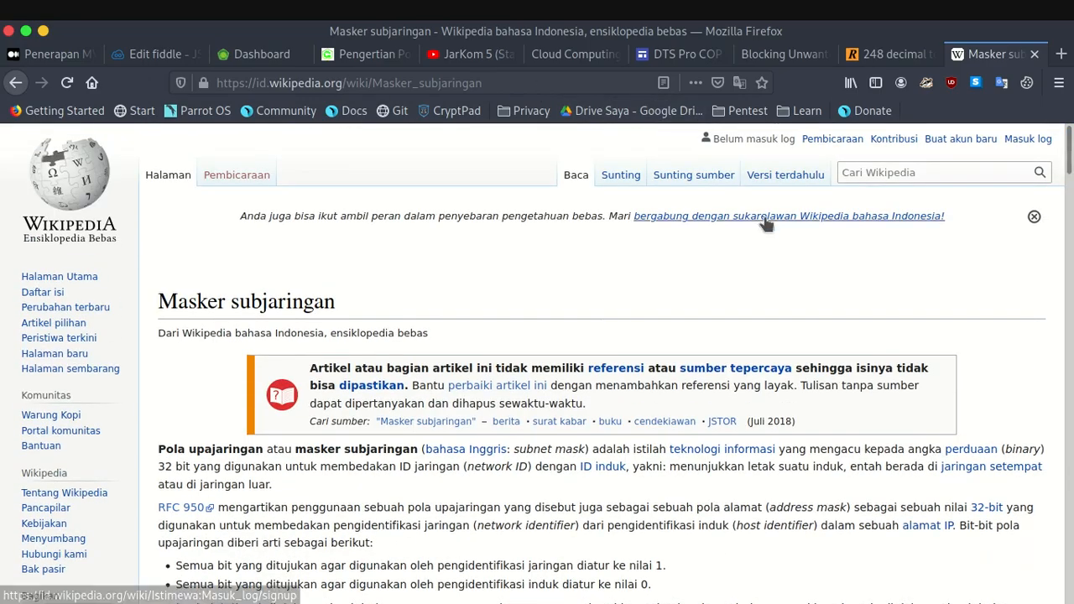
scroll(766, 223, "down", 20)
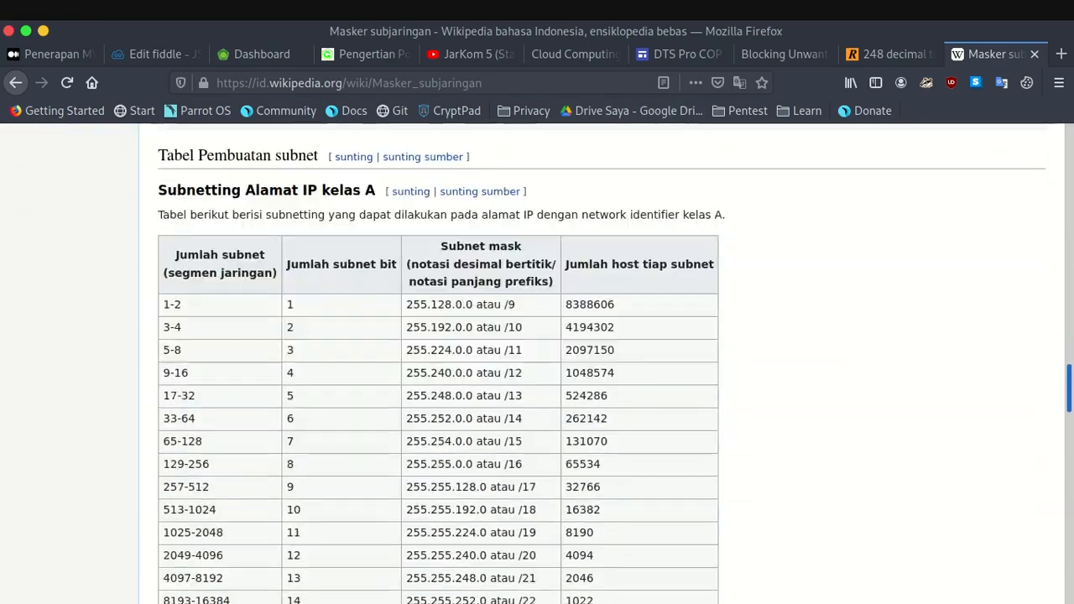
scroll(603, 363, "down", 20)
scroll(603, 363, "down", 4)
scroll(602, 363, "up", 2)
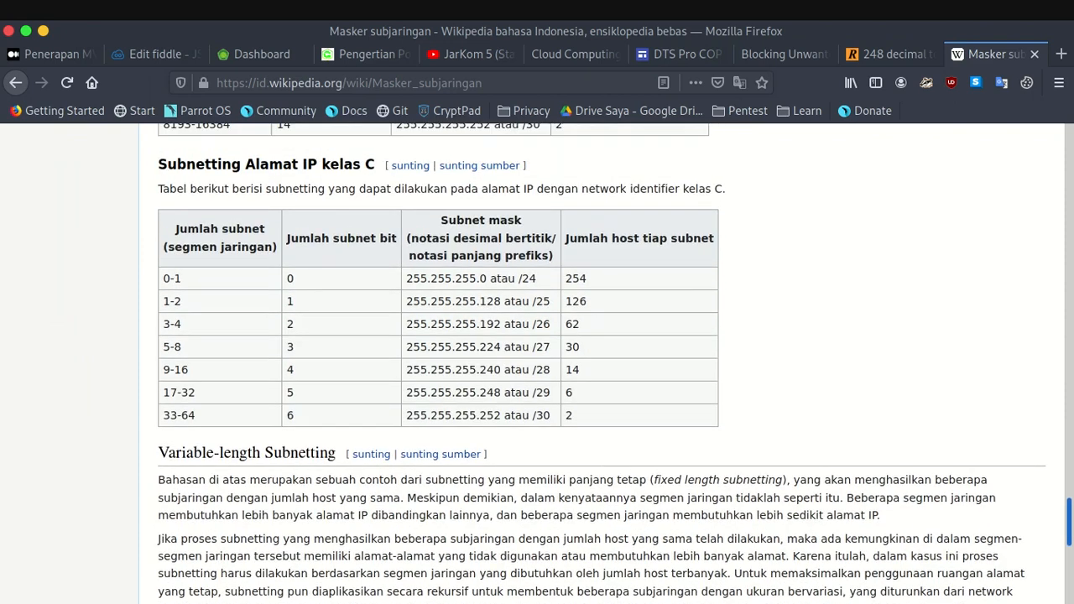
left_click_drag(329, 31, 474, 45)
left_click(9, 31)
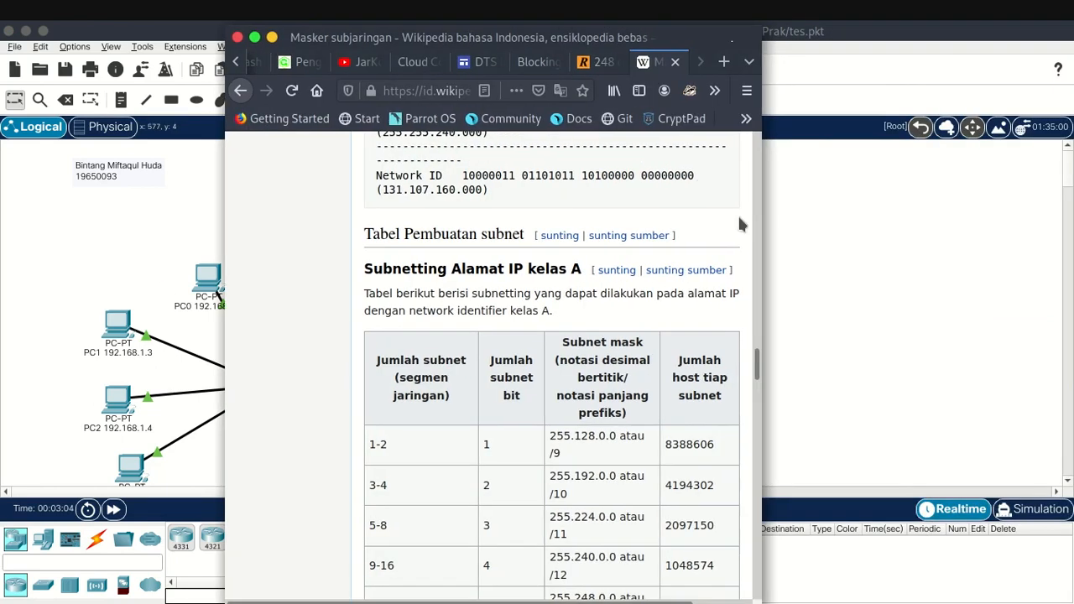
left_click(254, 37)
scroll(1059, 512, "up", 2)
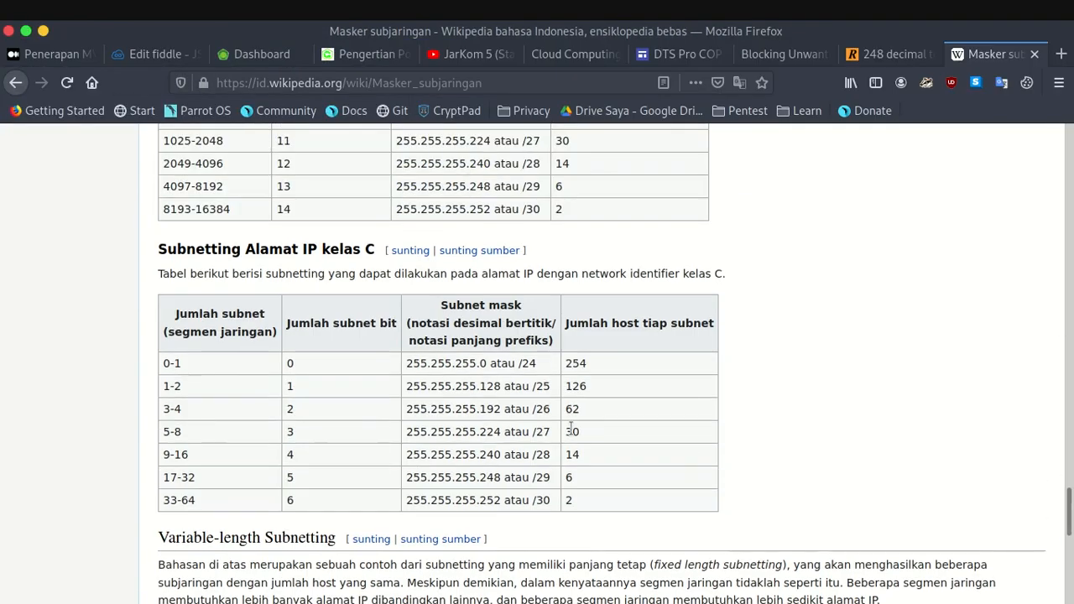
Compare the subnet masks and hosts per subnet in the class C, B and A tables, then return to Packet Tracer.
left_click_drag(408, 386, 552, 386)
scroll(1068, 512, "up", 7)
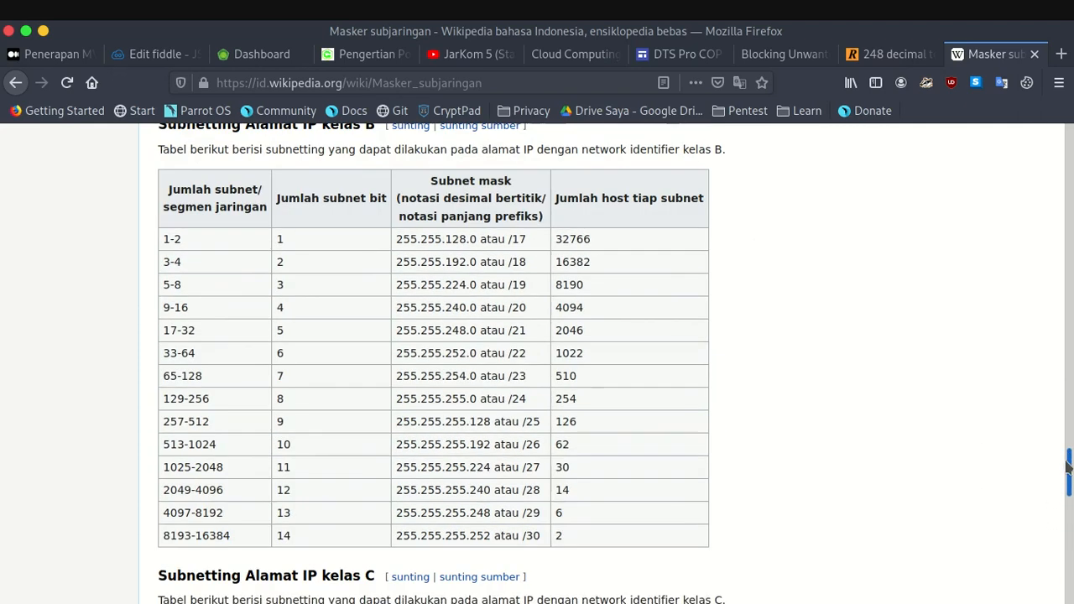
scroll(1067, 470, "up", 14)
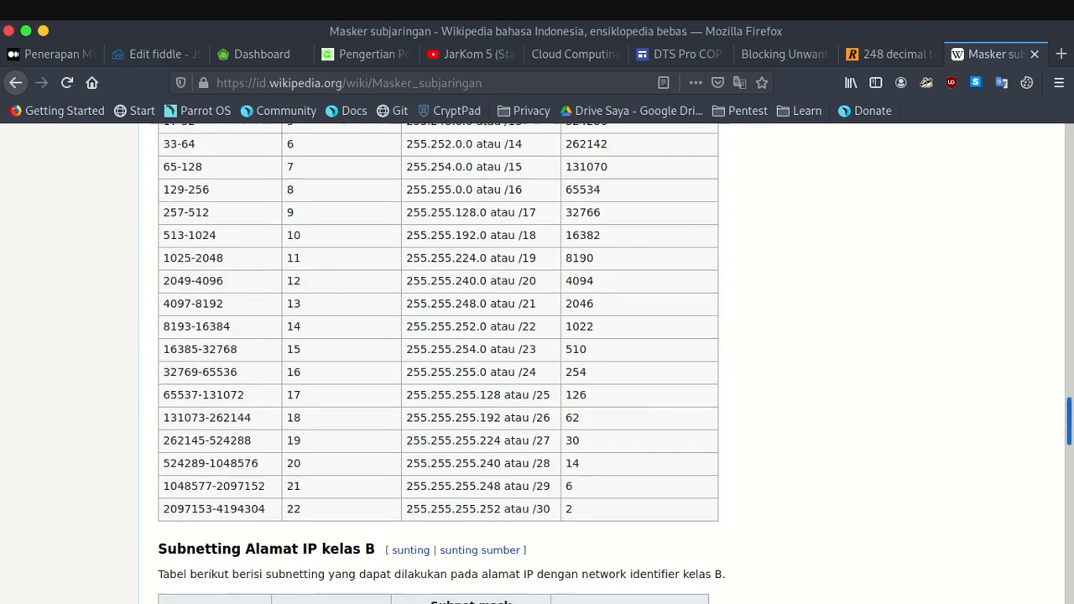
scroll(876, 395, "down", 3)
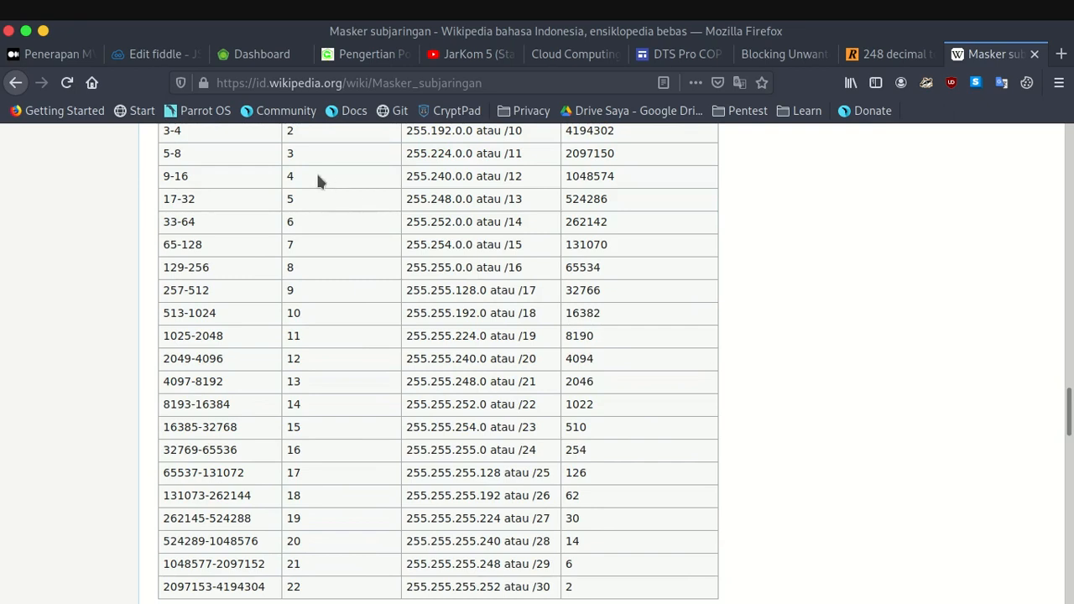
left_click(43, 31)
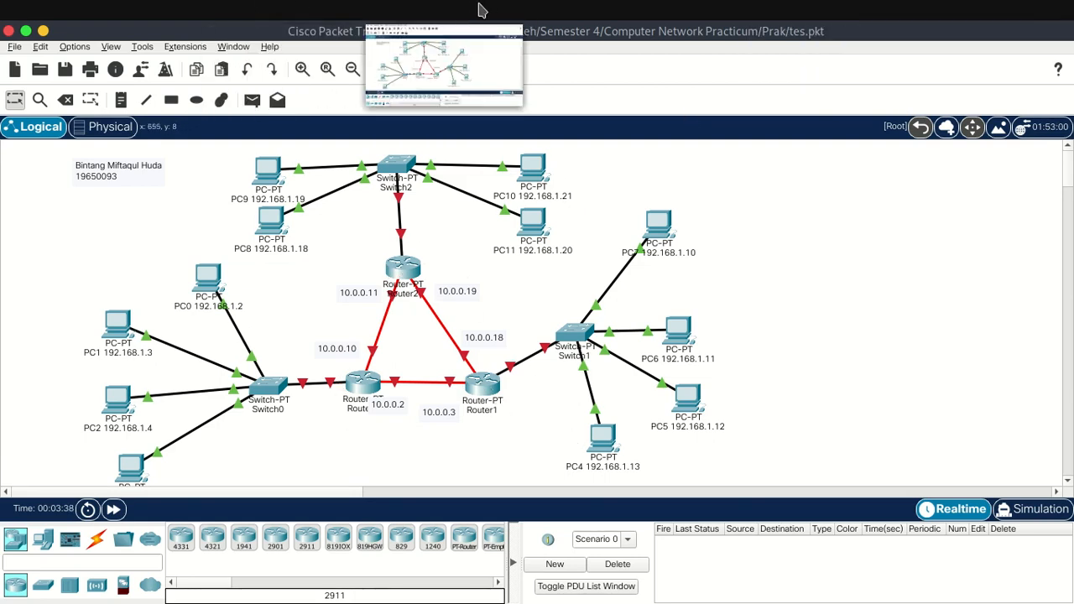
Go back to the article in Firefox and examine the host counts and subnet masks for /30 and /29 in the class A table.
key("alt+Tab")
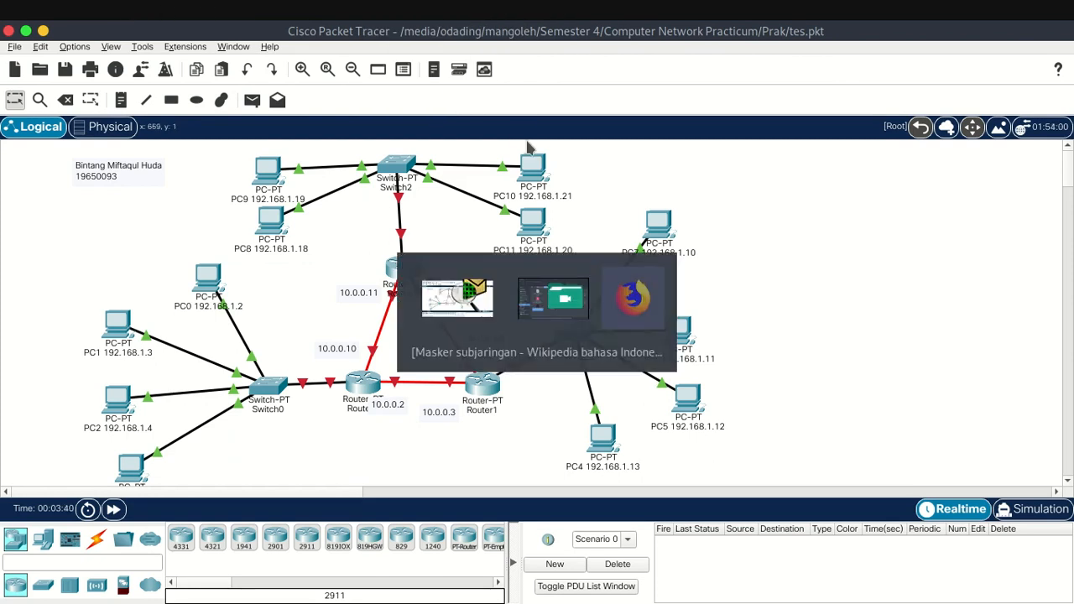
key("alt+Tab")
mouse_move(1070, 410)
left_mouse_down()
mouse_move(1071, 445)
mouse_move(1070, 402)
mouse_move(1070, 424)
left_mouse_up()
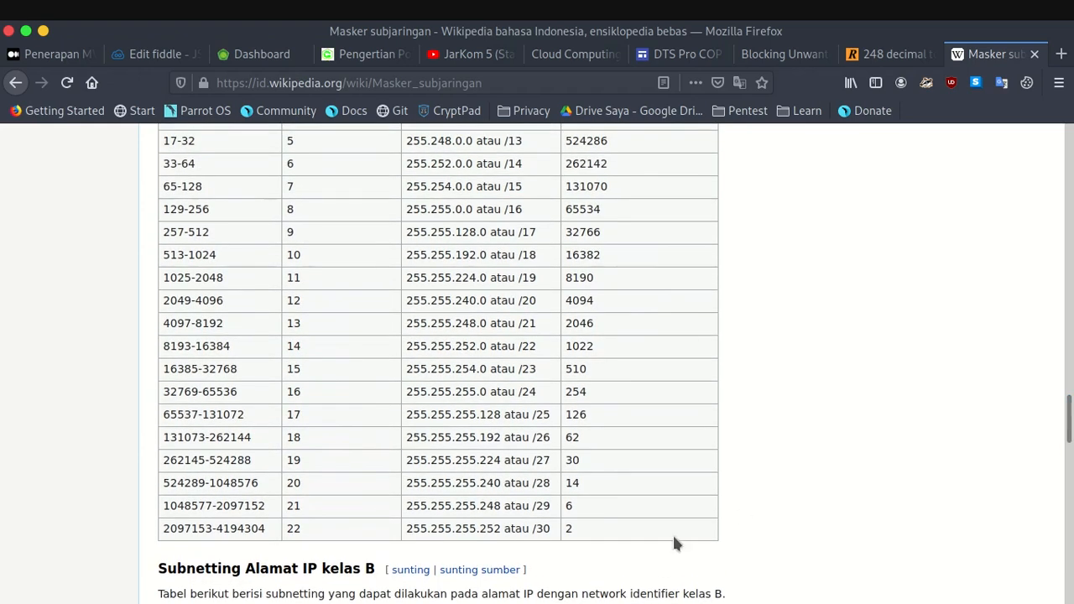
double_click(569, 529)
left_click(578, 507)
double_click(574, 507)
double_click(574, 507)
left_click_drag(554, 507, 501, 506)
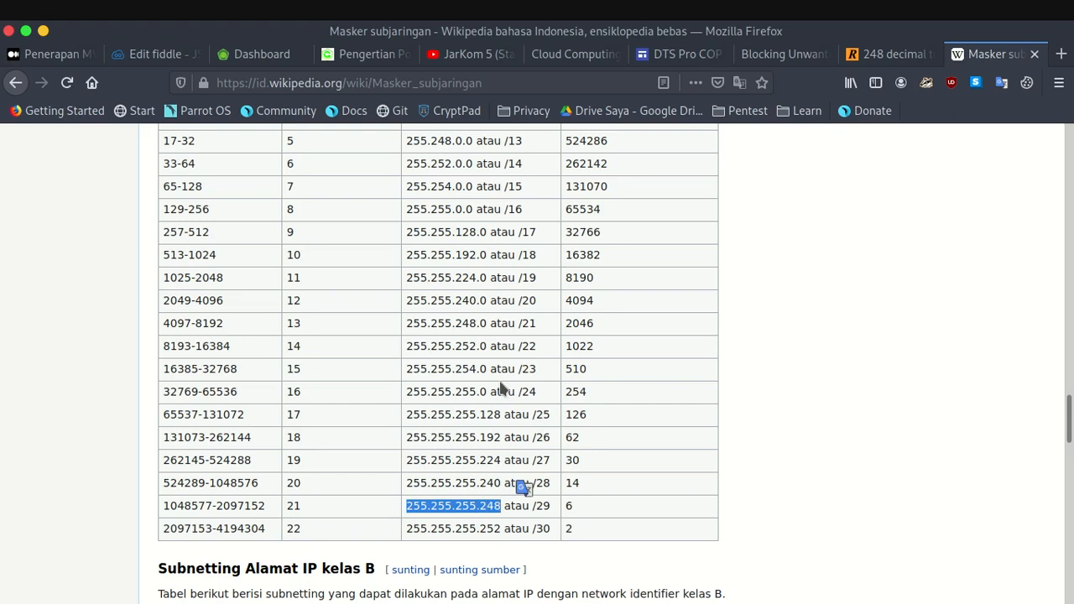
Copy the /29 subnet mask 255.255.255.248 from the class C table and return to Packet Tracer.
scroll(1062, 382, "down", 10)
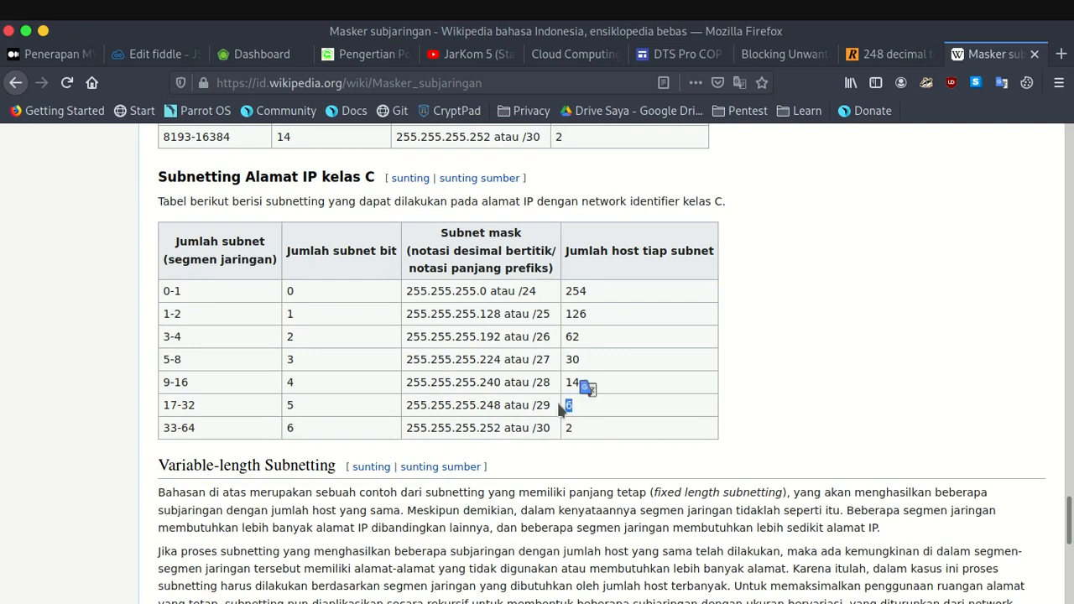
left_click_drag(528, 404, 514, 388)
key("ctrl+c")
left_click(506, 402)
left_click(433, 403)
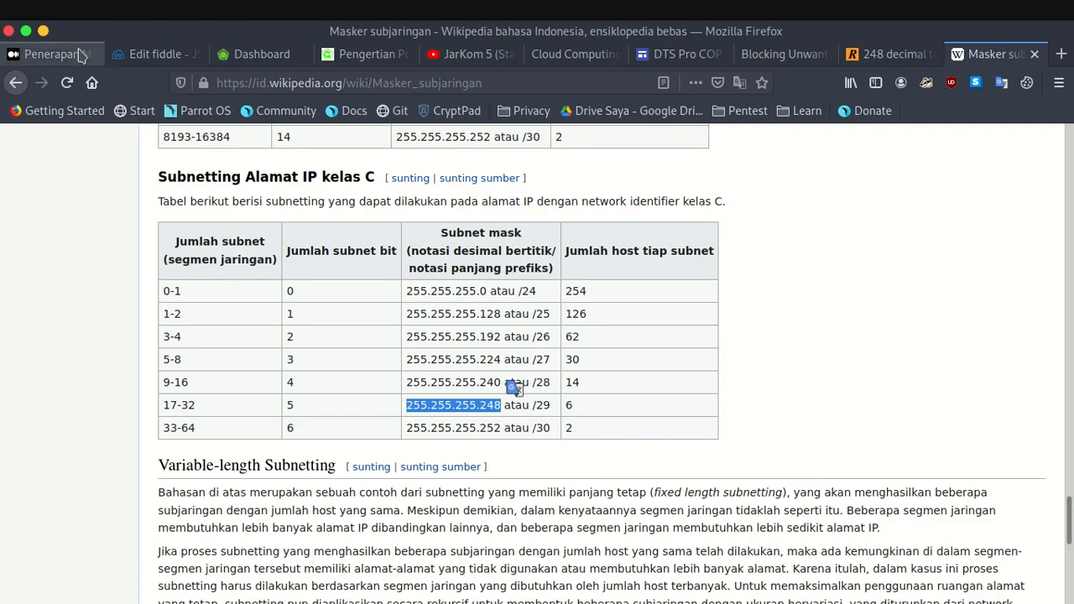
left_click(43, 31)
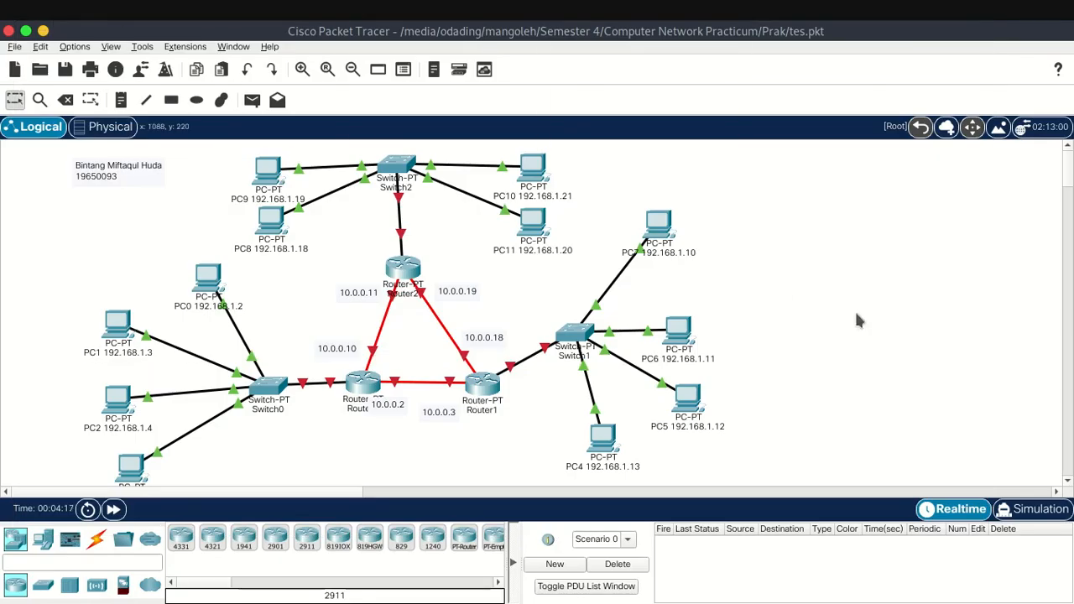
Open the IP configuration of PC0 and paste the copied subnet mask 255.255.255.248.
scroll(803, 217, "down", 3)
scroll(802, 217, "up", 2)
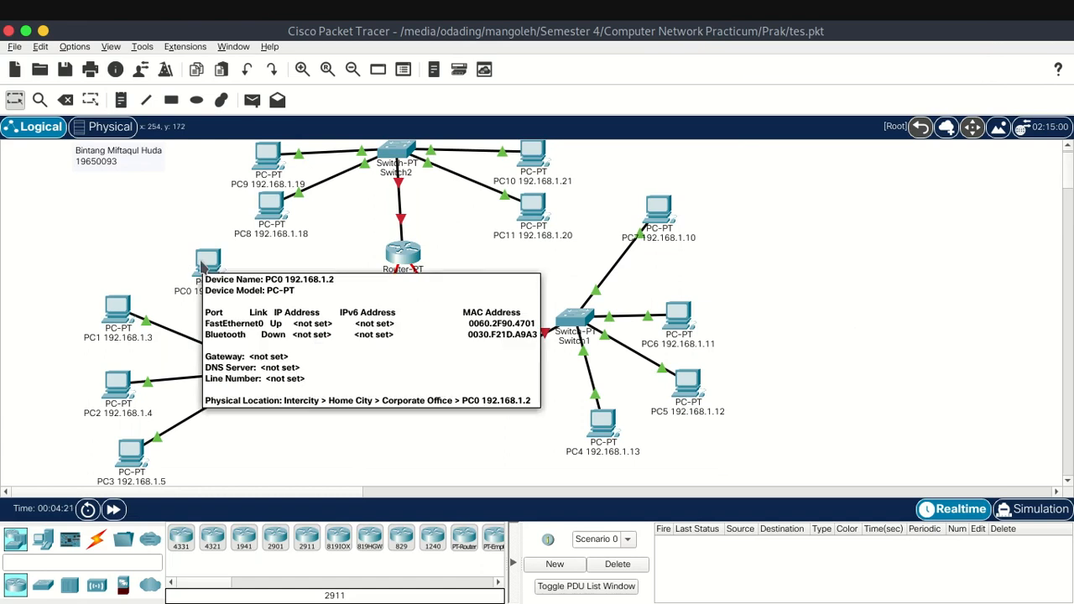
left_click(202, 267)
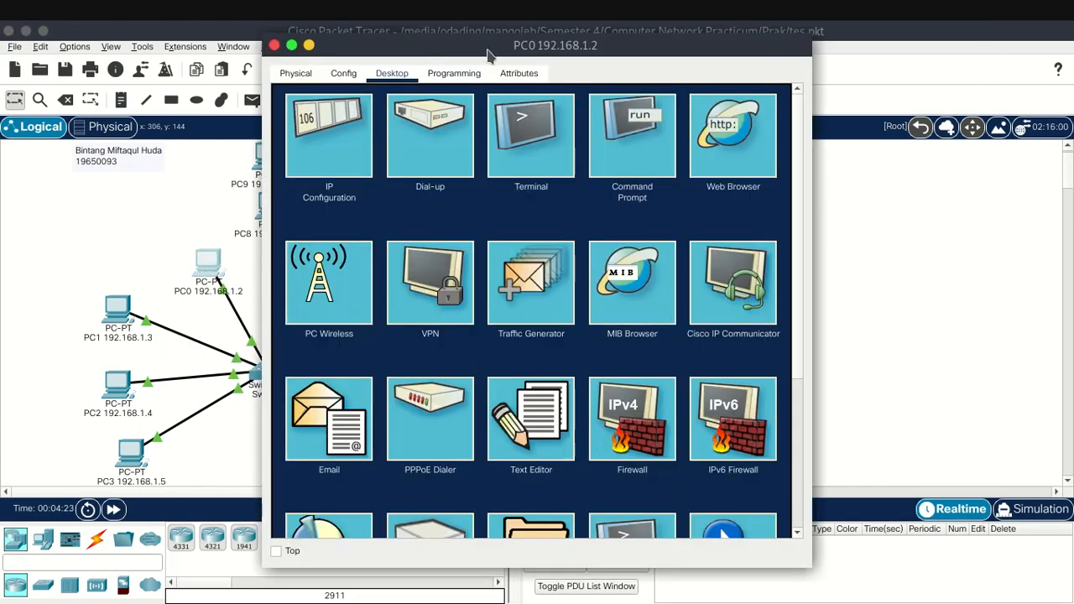
left_click_drag(495, 52, 559, 50)
left_click(402, 118)
left_click(561, 207)
key("ctrl+v")
left_click(621, 229)
left_click(621, 210)
Return to Firefox and check the number of hosts per subnet for /29 in the class C table.
key("alt+Tab")
key("alt+Tab")
key("alt+Tab")
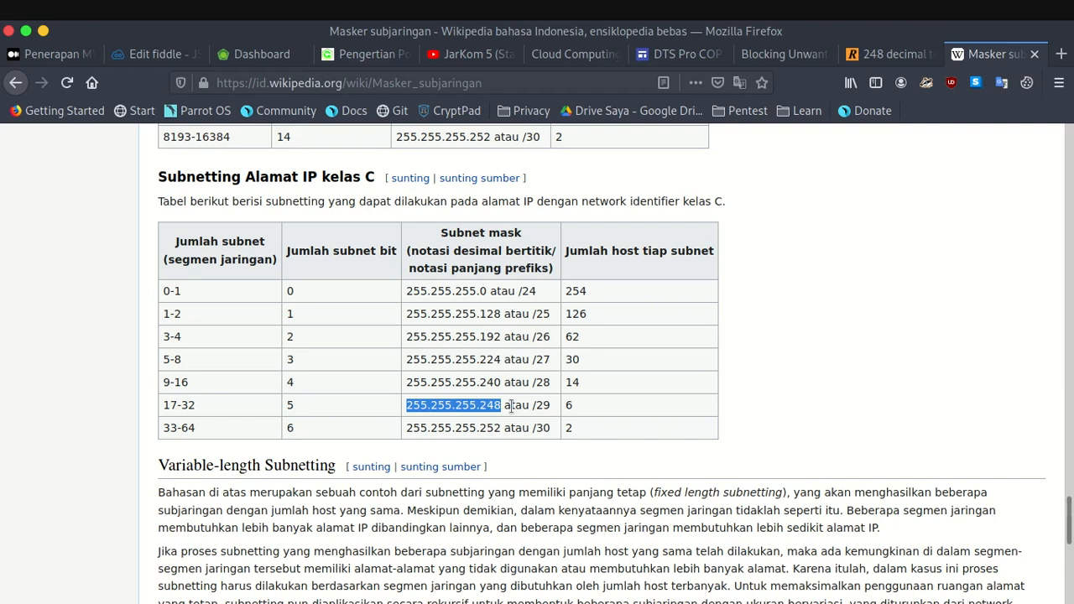
double_click(568, 406)
left_click_drag(598, 251, 707, 247)
left_click(647, 251)
left_click_drag(579, 404, 567, 409)
left_click(567, 409)
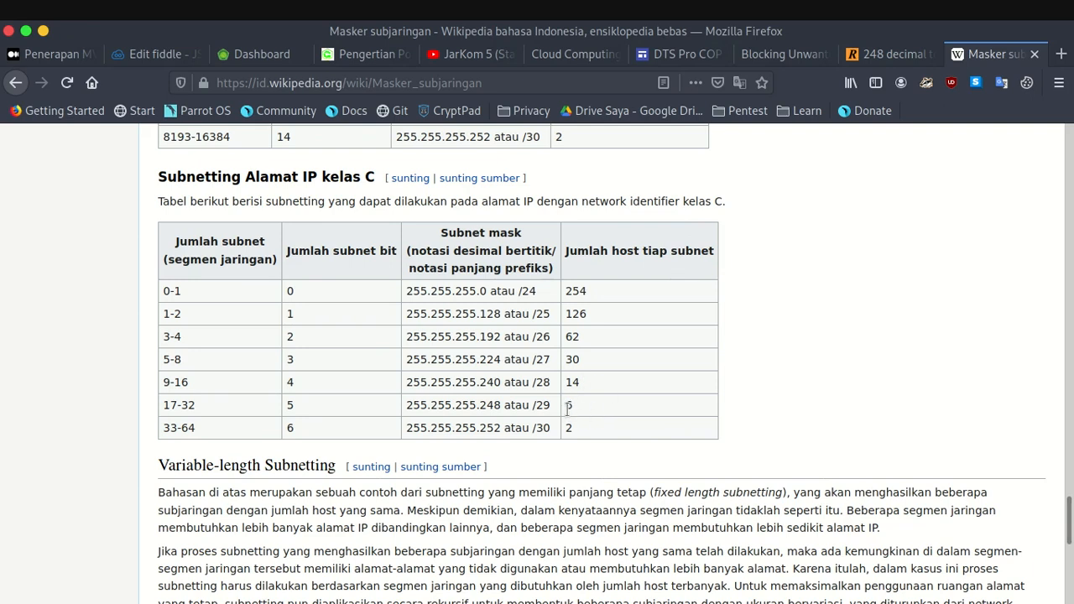
Open a blank TextMaker document beside the browser and enter 6 on its first line.
left_click(18, 9)
type("fre")
left_click(209, 112)
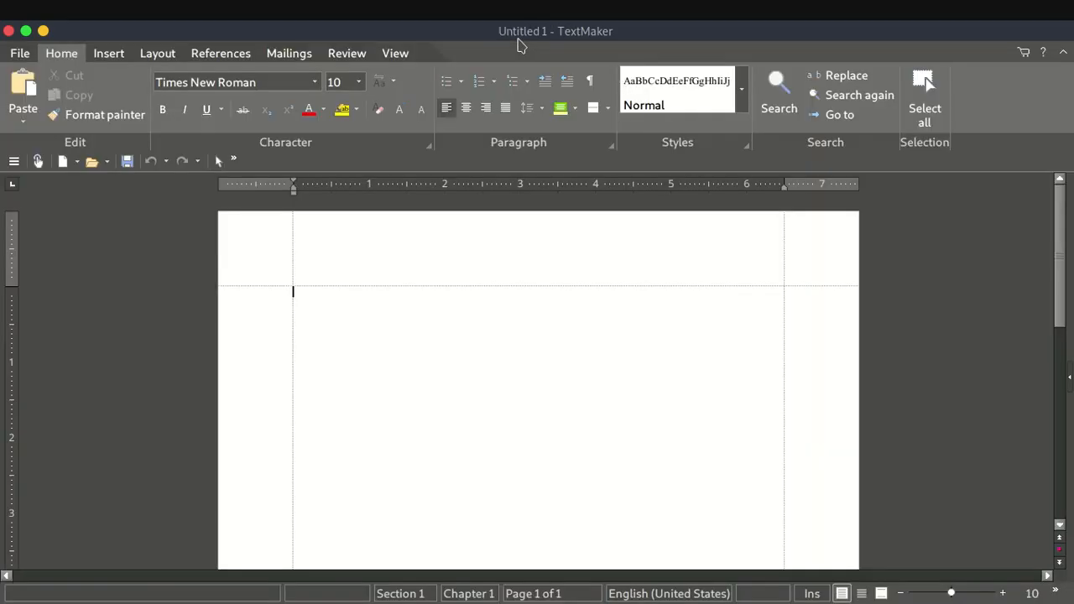
left_click_drag(518, 41, 288, 51)
type("6")
key("Return")
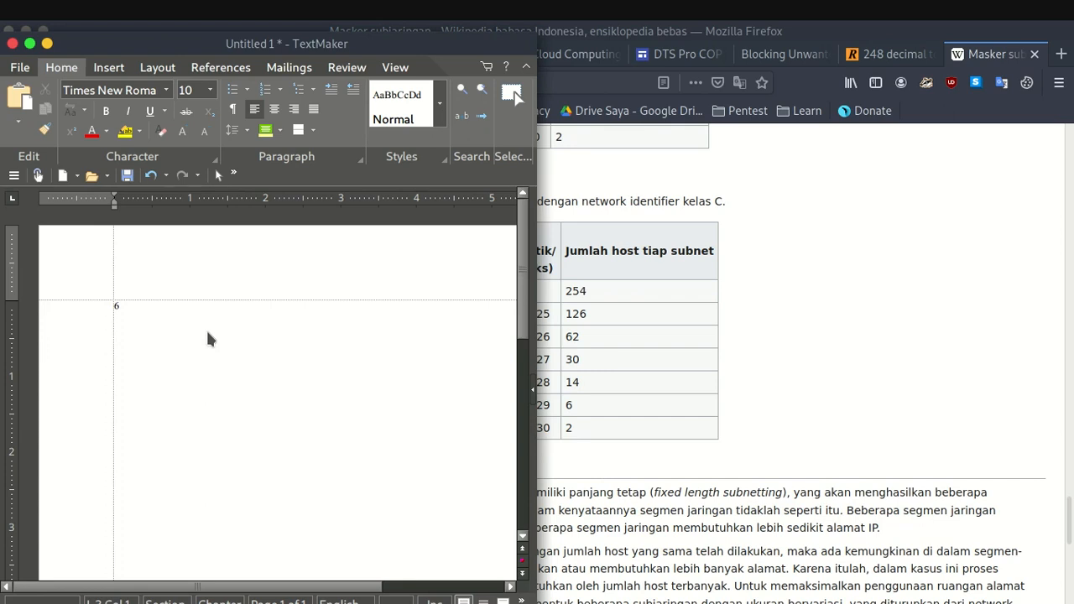
Extend the first line to "6 + 2" and write the subnet sequence "0 8 16 24 32" on the line below.
left_click(138, 306)
type("+ 2")
key("Return")
type("0 8 16 24 32")
left_click_drag(117, 329, 201, 327)
left_click(187, 334)
left_click(111, 331)
left_click(177, 329)
left_click_drag(144, 308, 122, 307)
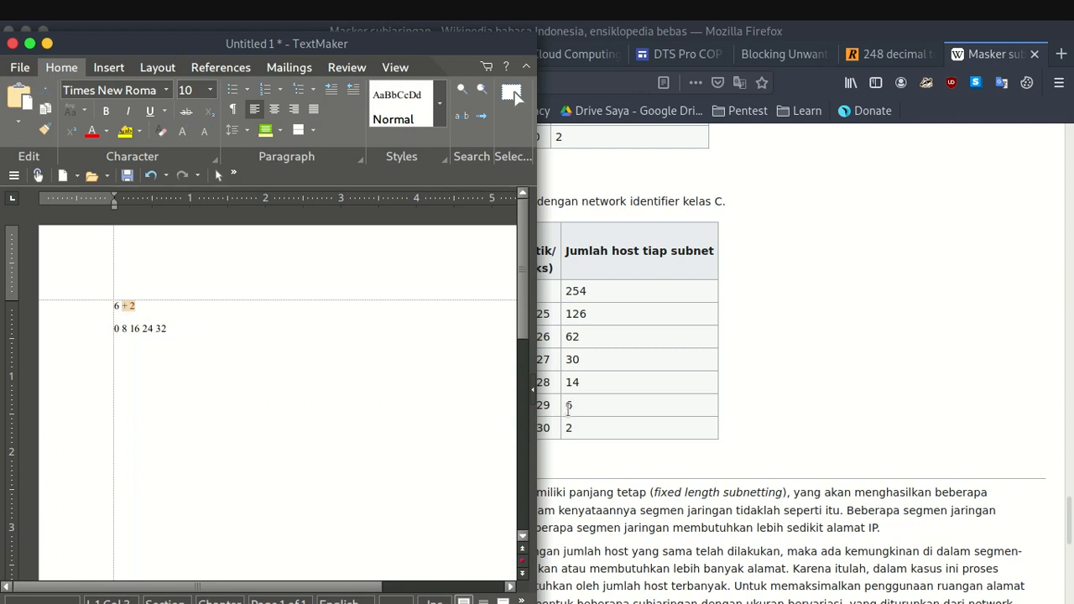
Insert the line "0 1 2 3 4 5 6 7 8" between the sum and the subnet sequence.
left_click(143, 316)
key("Return")
key("Up")
type("0 1 2")
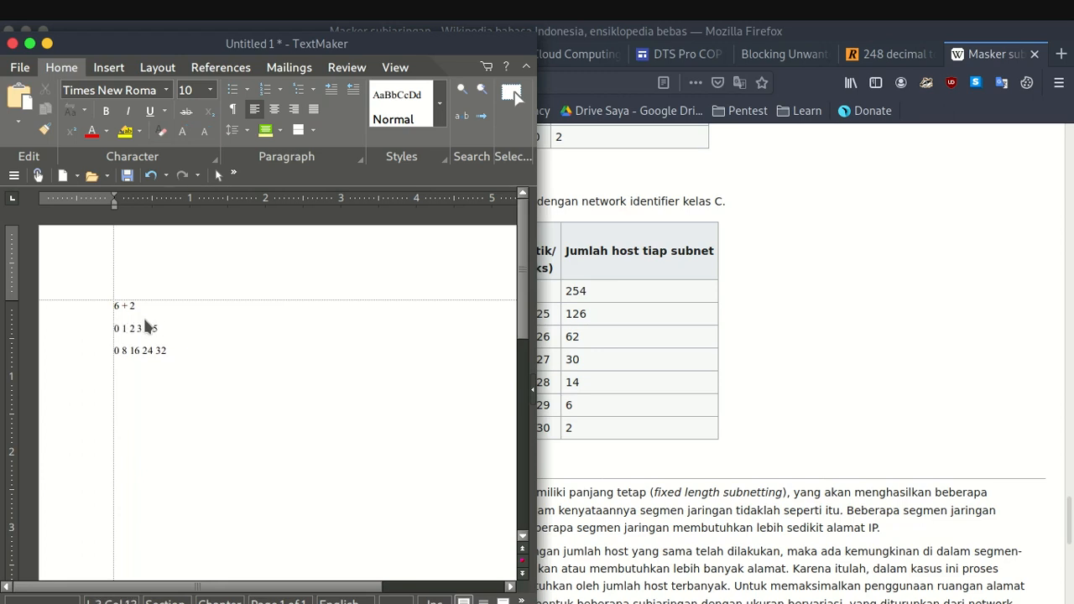
type("7 8")
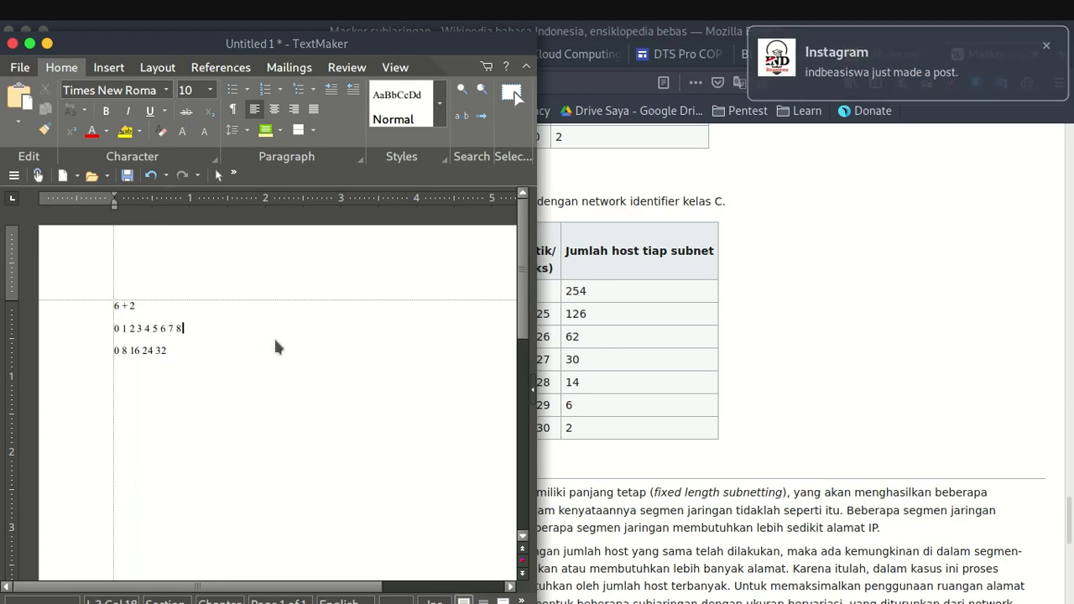
left_click_drag(121, 329, 109, 334)
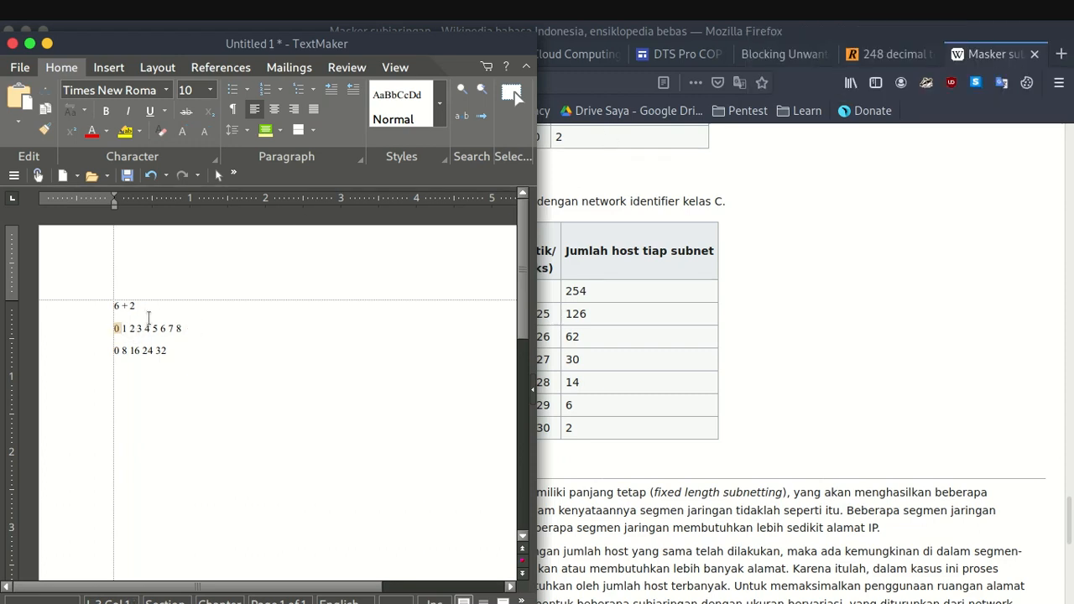
Enlarge the document to 182% and examine the sequence from 0 to 8, selecting 1 and the range 2 to 6.
left_click(30, 43)
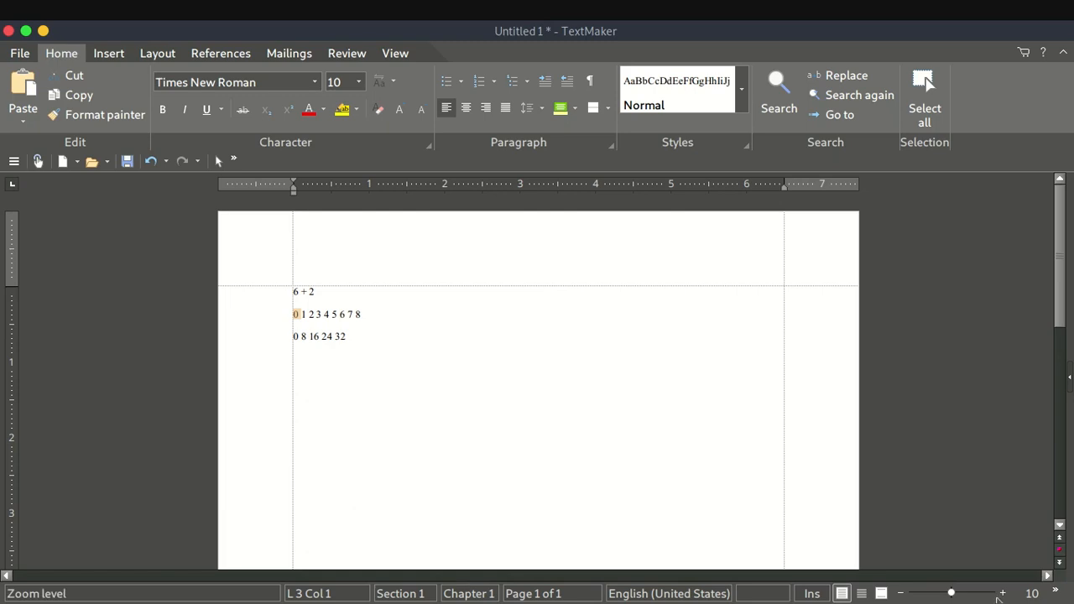
left_click_drag(951, 593, 963, 593)
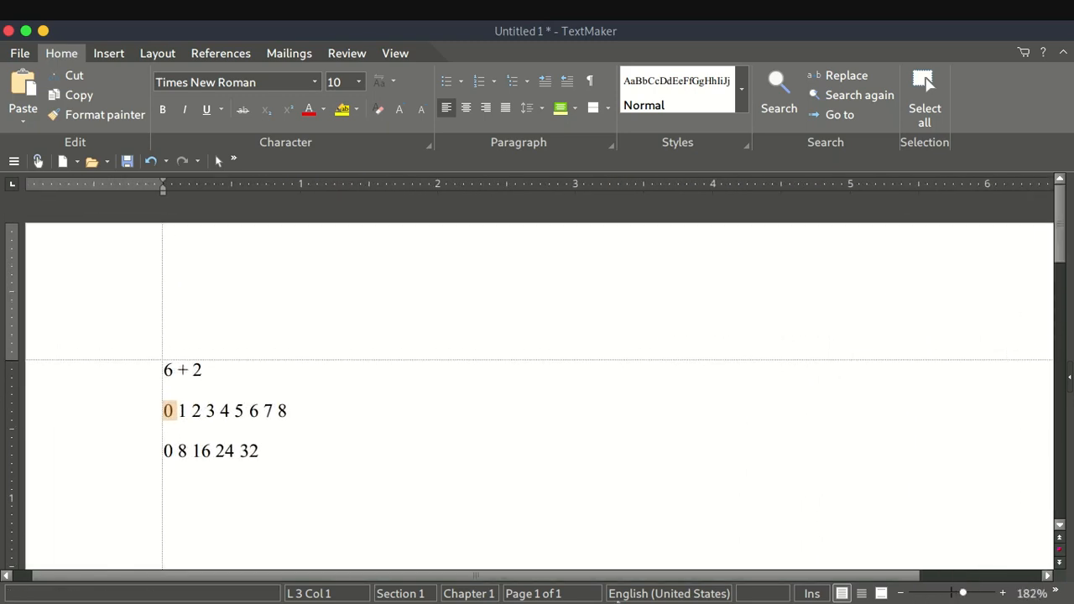
left_click_drag(498, 581, 246, 576)
left_click(198, 410)
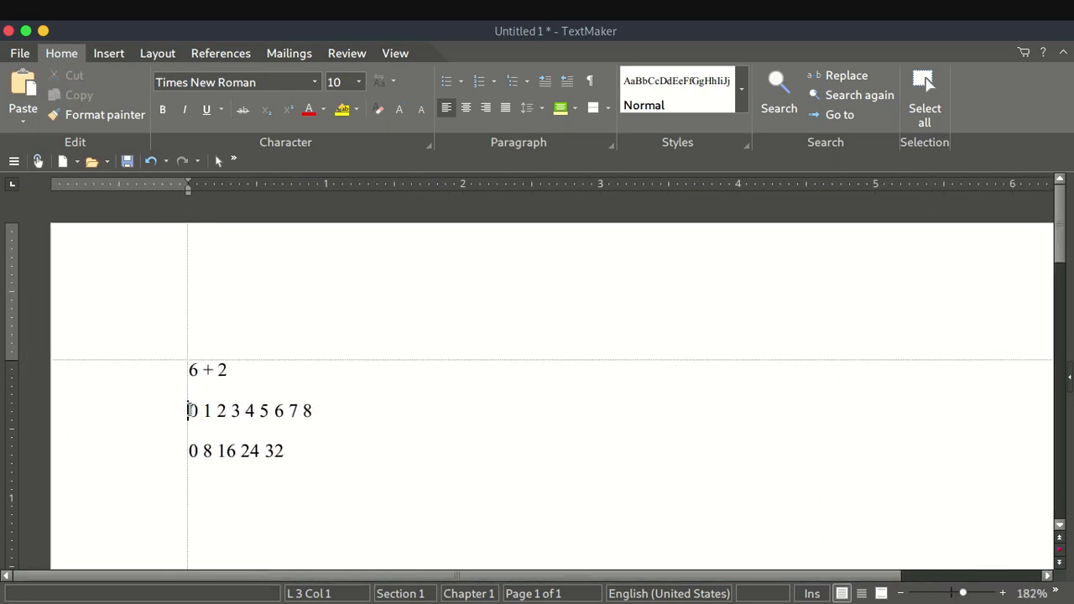
left_click(215, 410)
mouse_move(204, 410)
left_mouse_down()
mouse_move(229, 410)
mouse_move(204, 410)
mouse_move(213, 409)
left_mouse_up()
left_click(214, 410)
left_click(213, 393)
left_click(214, 410)
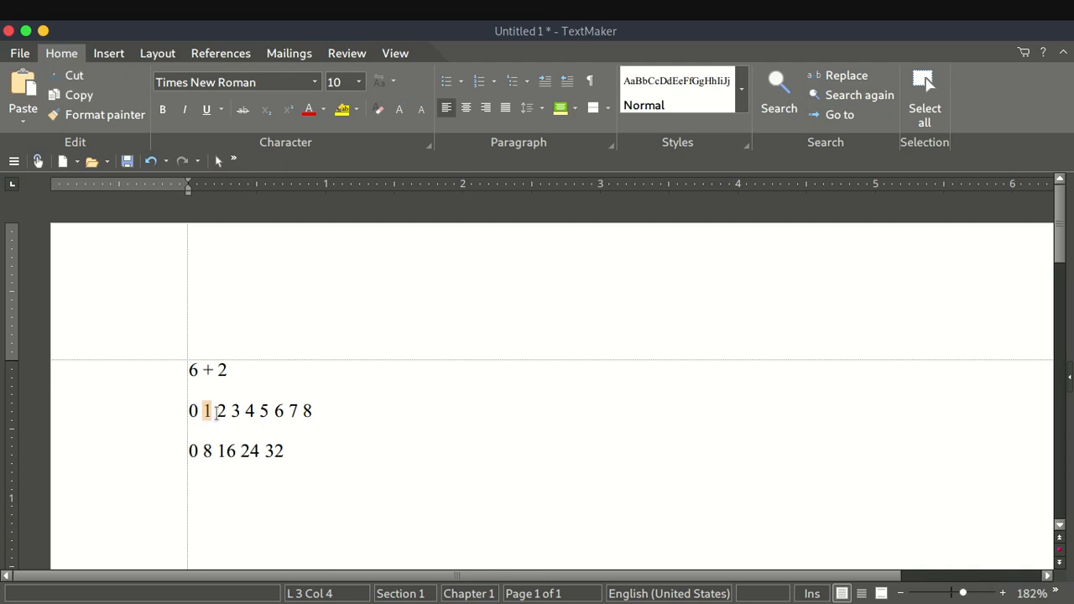
left_click_drag(217, 411, 283, 410)
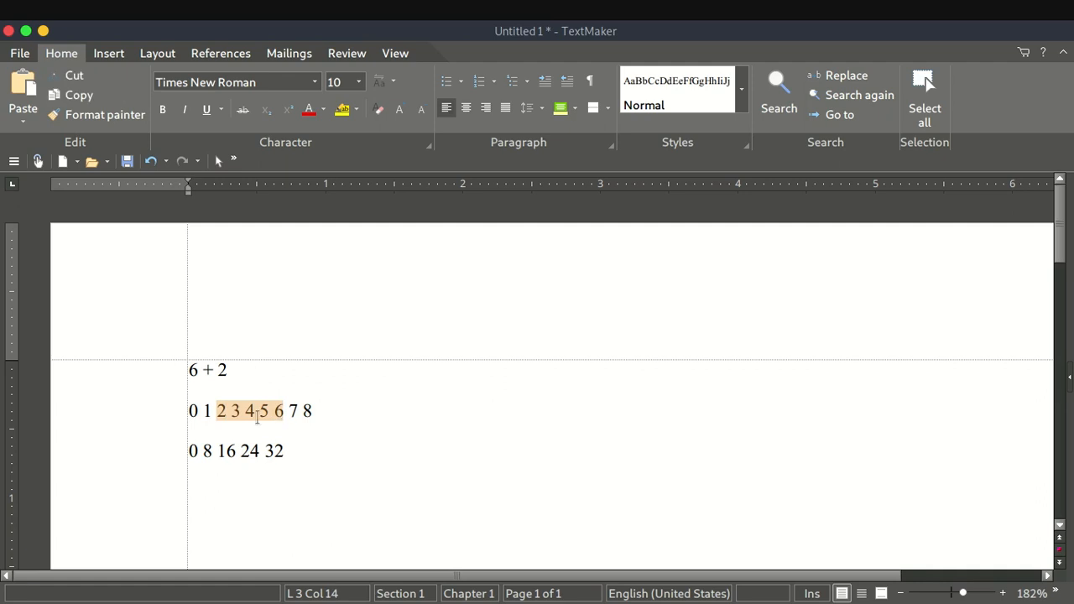
Switch back to the class C subnetting table in Firefox.
key("alt+Tab")
key("alt+Tab")
key("alt+Tab")
key("alt+Tab")
key("alt+Tab")
key("alt+Tab")
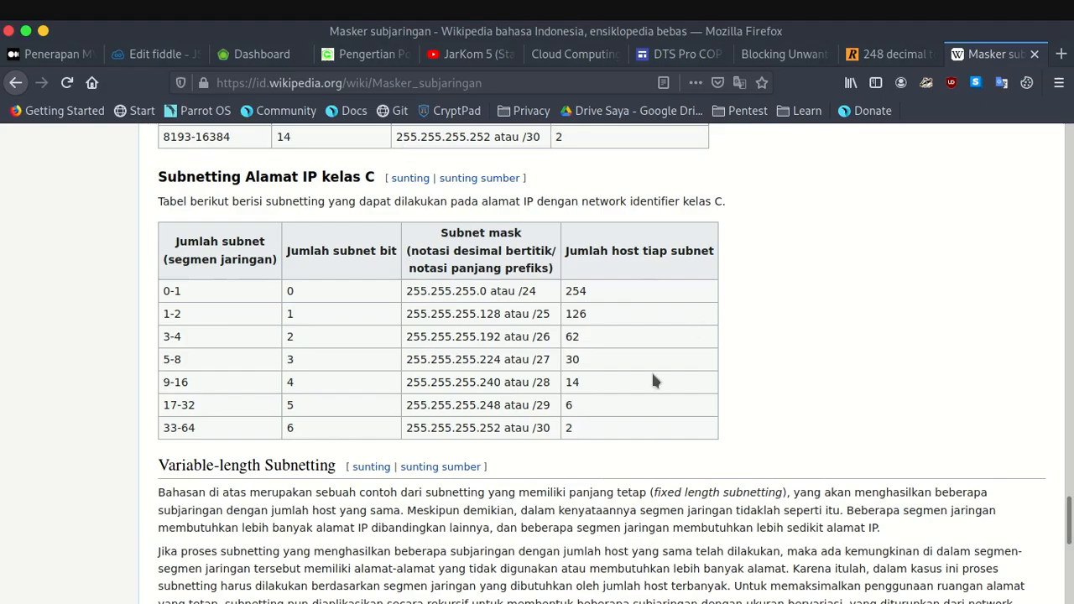
Select the host count in the /29 row of the class C table, and switch to the TextMaker notes.
key("alt+Tab")
key("alt+Tab")
key("alt+Tab")
key("alt+Tab")
key("alt+Tab")
key("alt+Tab")
key("alt+Tab")
key("alt+Tab")
key("alt+Tab")
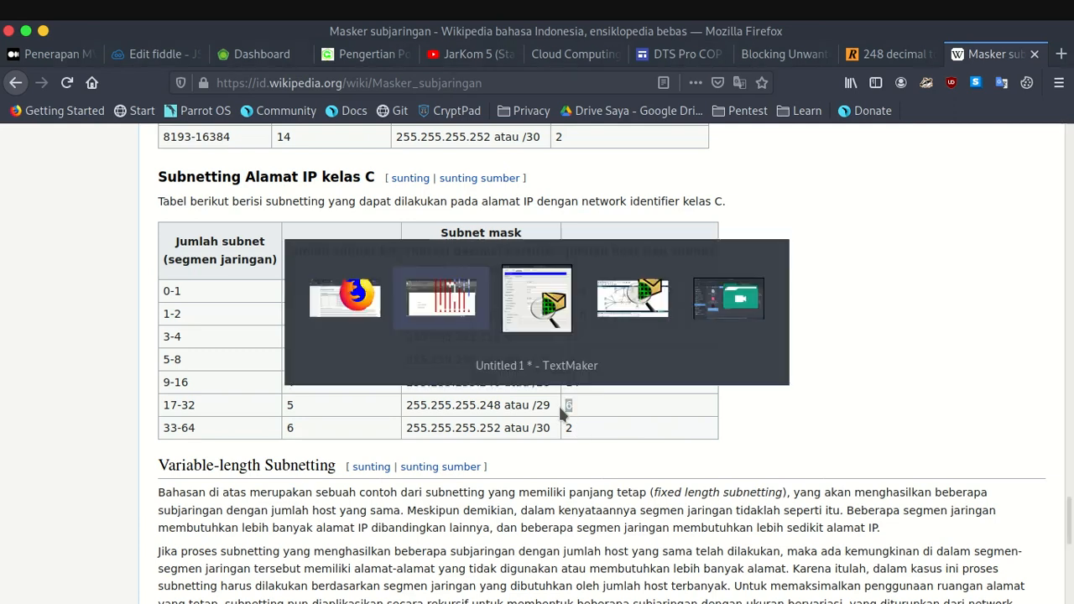
key("alt+Tab")
key("alt+Tab")
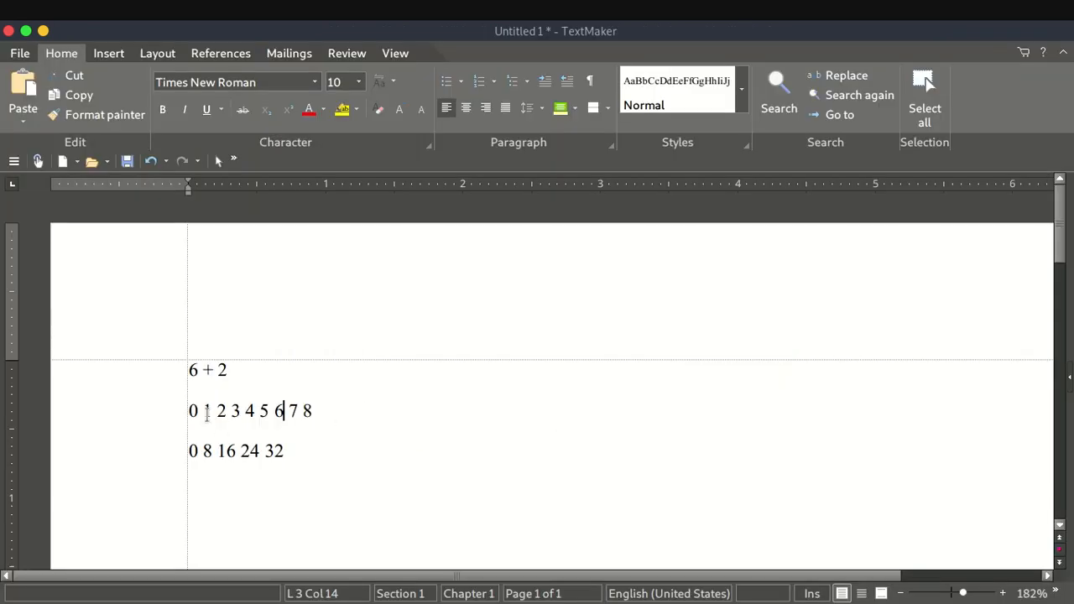
Examine the 0 to 8 sequence from 1 through 8, and compare it with the start of the subnet sequence below.
double_click(208, 411)
left_click(210, 412)
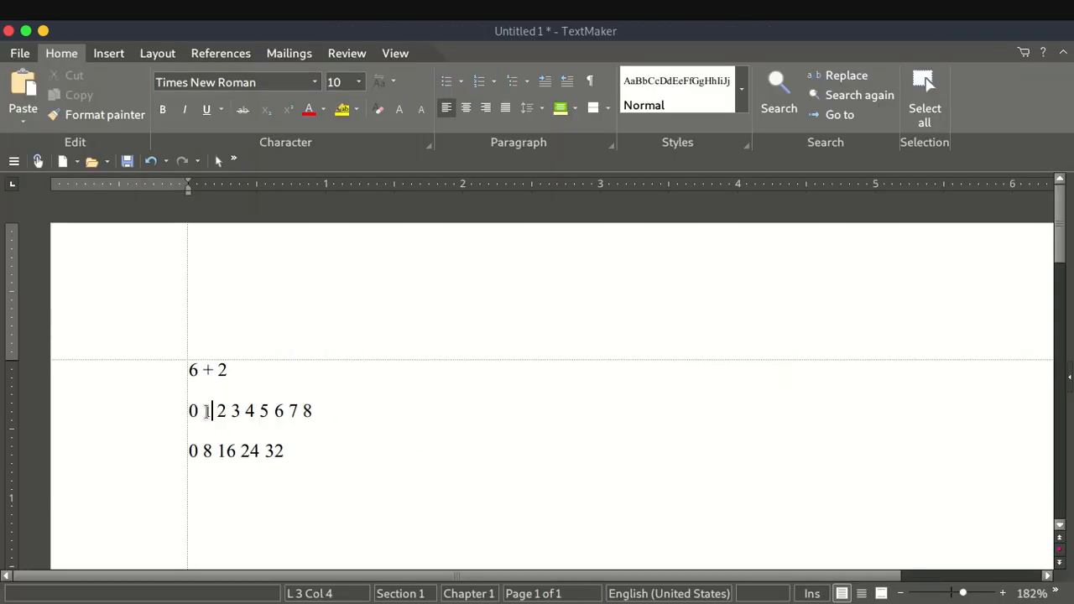
left_click(207, 413)
left_click_drag(204, 411, 302, 411)
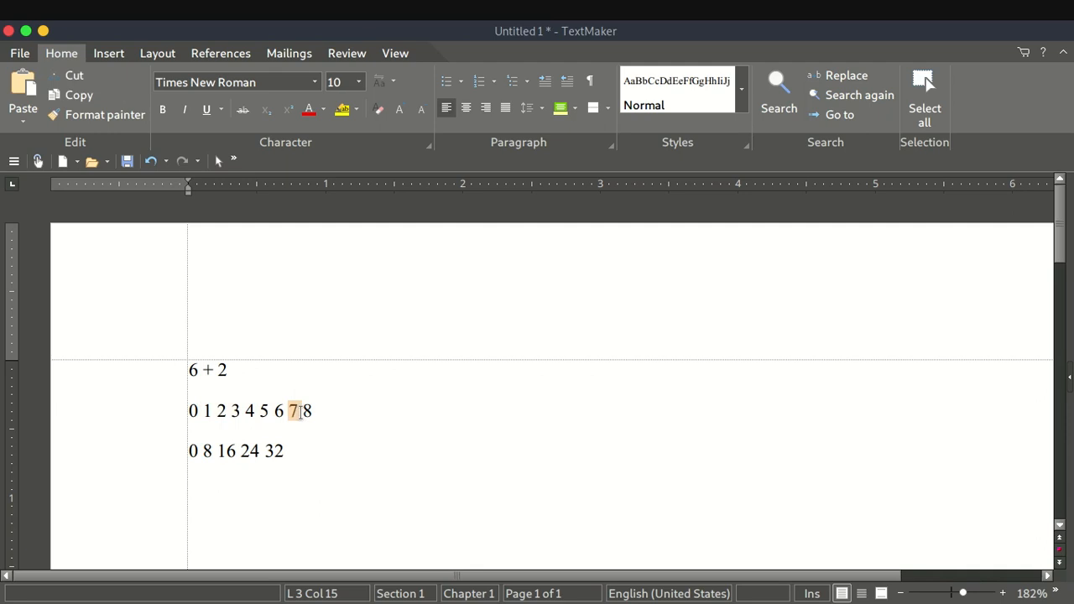
double_click(307, 411)
left_click_drag(189, 451, 251, 451)
double_click(208, 451)
left_click(335, 412)
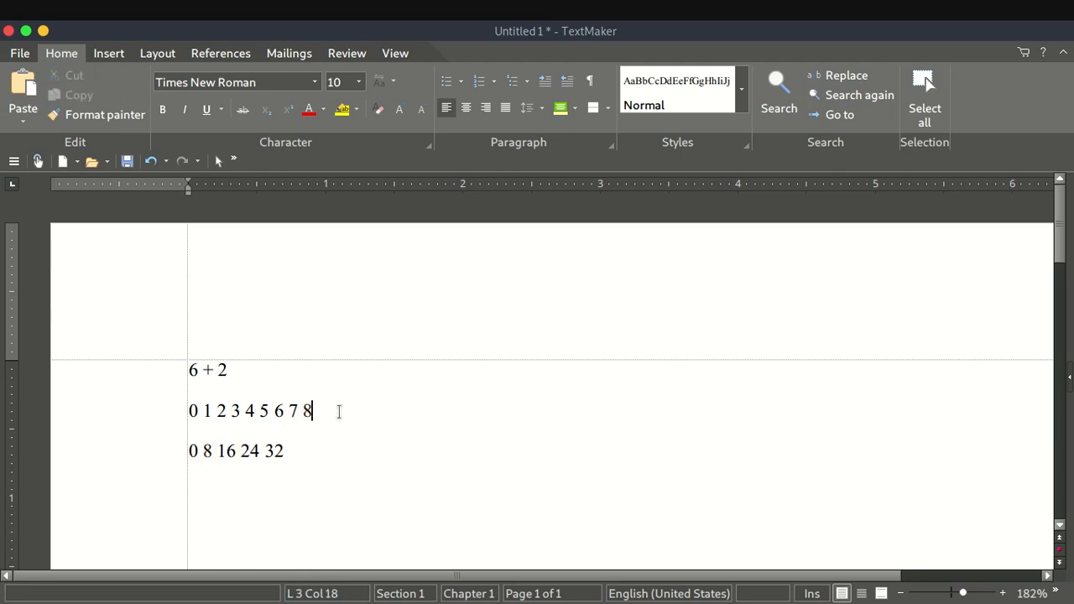
key("Return")
key("Return")
type("8 ")
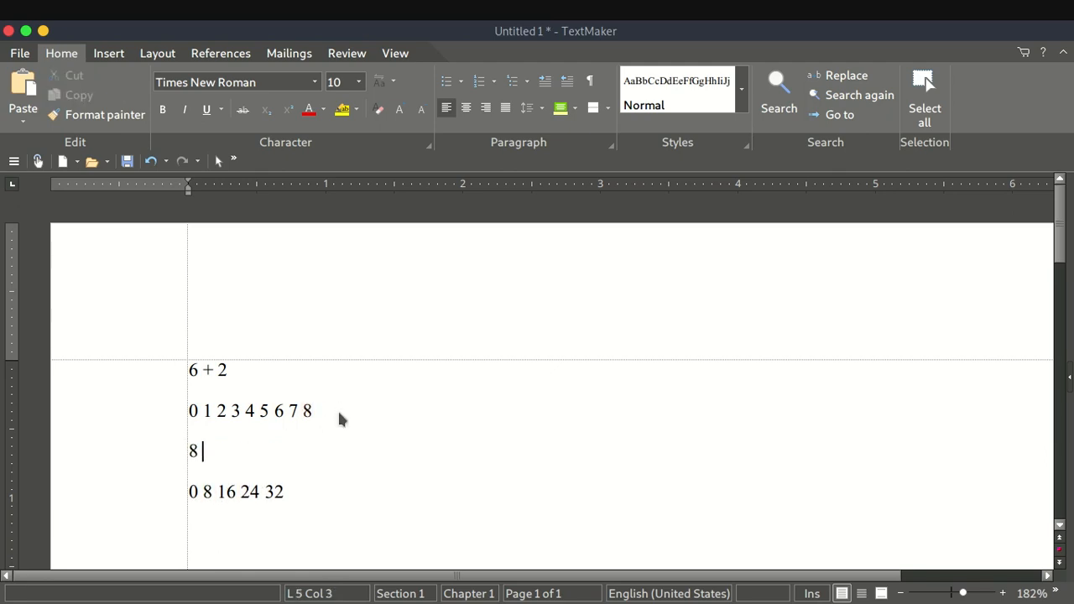
type("9 10 11 12 13 ")
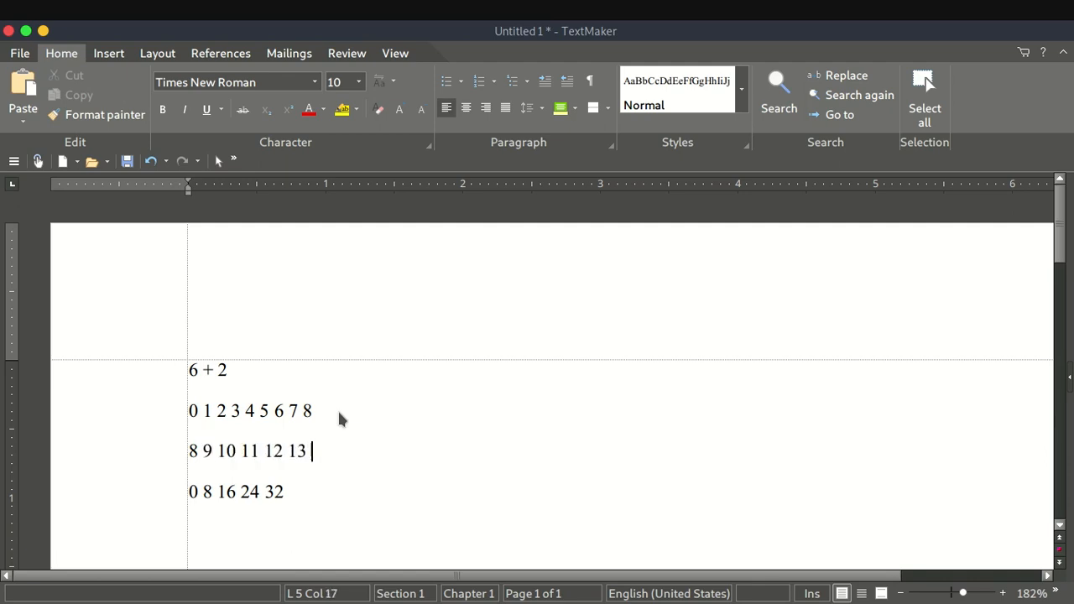
type("14 15 16")
left_click_drag(191, 452, 198, 454)
left_click(195, 454)
Add the line "8=> IP Network" directly below the 8 to 16 sequence.
left_click(474, 445)
key("Return")
type("8-")
key("BackSpace")
type("=?>")
key("BackSpace")
key("BackSpace")
type("> IP Network")
key("Return")
Add the line "9=> gateway" below the IP Network line.
type("9")
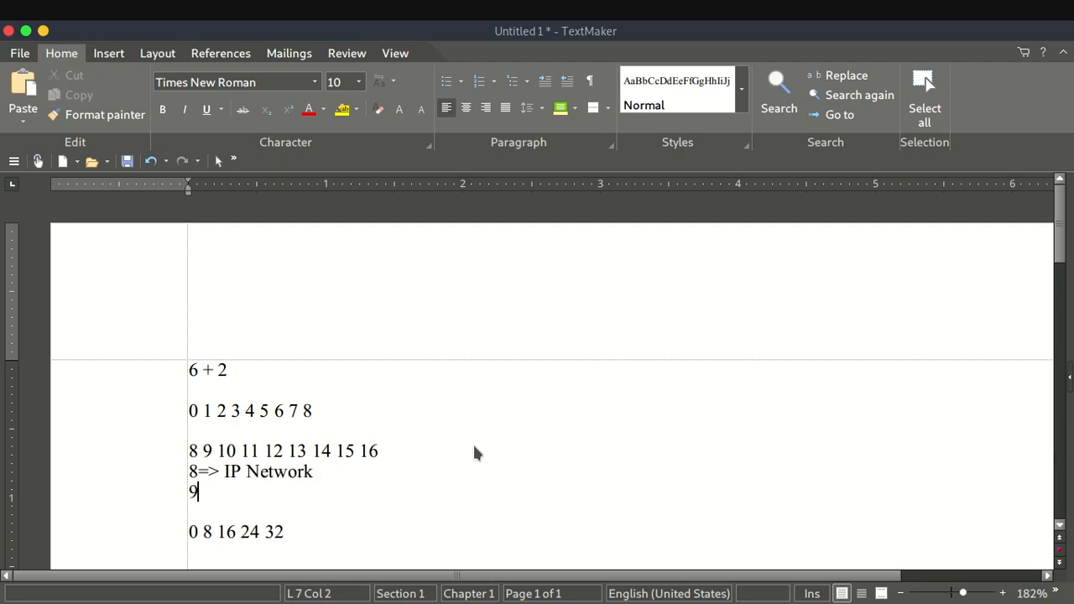
type("=>")
type(" IP")
key("BackSpace")
key("BackSpace")
key("BackSpace")
type("gateway")
key("Return")
Add the line "10 - 14 => IP Host" below the gateway line.
type("10 - ")
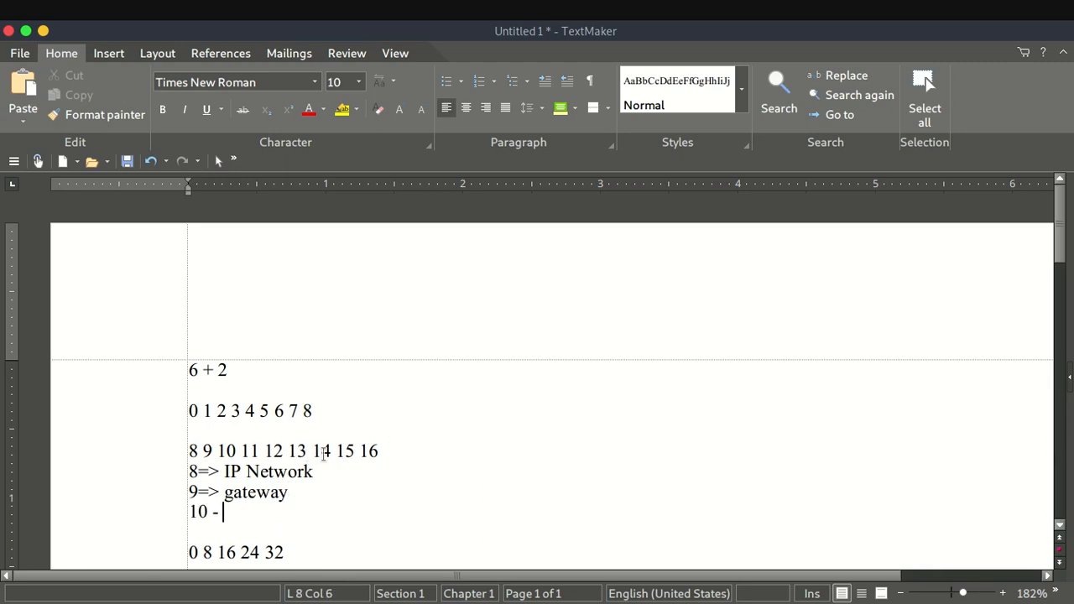
type("14")
left_click(190, 514)
left_click_drag(189, 514, 209, 516)
left_click(282, 513)
type("=> IP ")
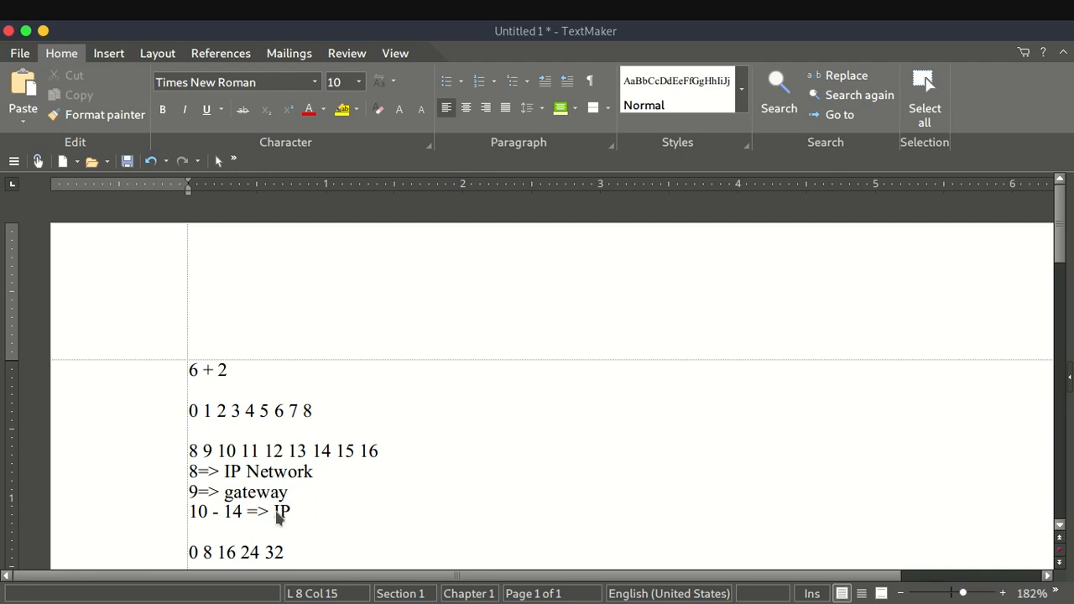
type("Host")
Examine the 10 - 14 host range and the gateway line in the notes.
left_click(192, 511)
left_click_drag(193, 511, 241, 512)
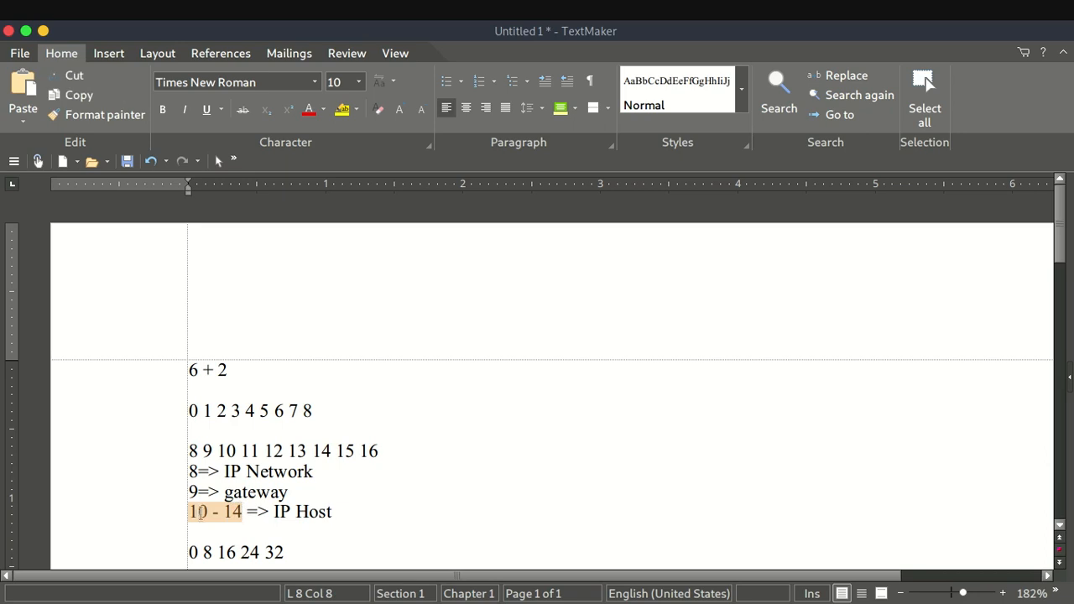
left_click(193, 512)
left_click(246, 511)
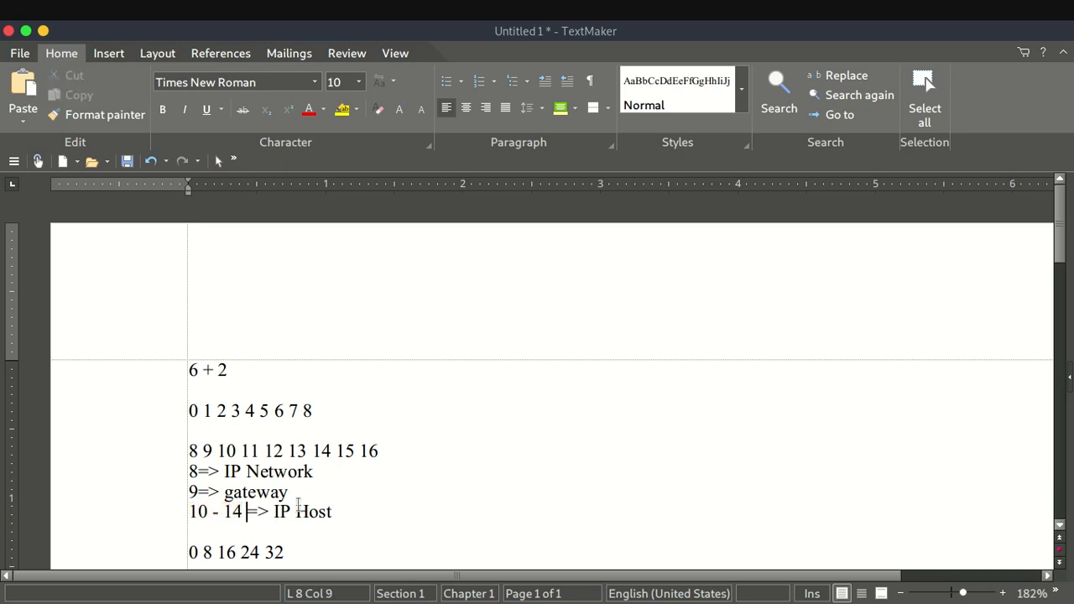
left_click_drag(189, 493, 286, 489)
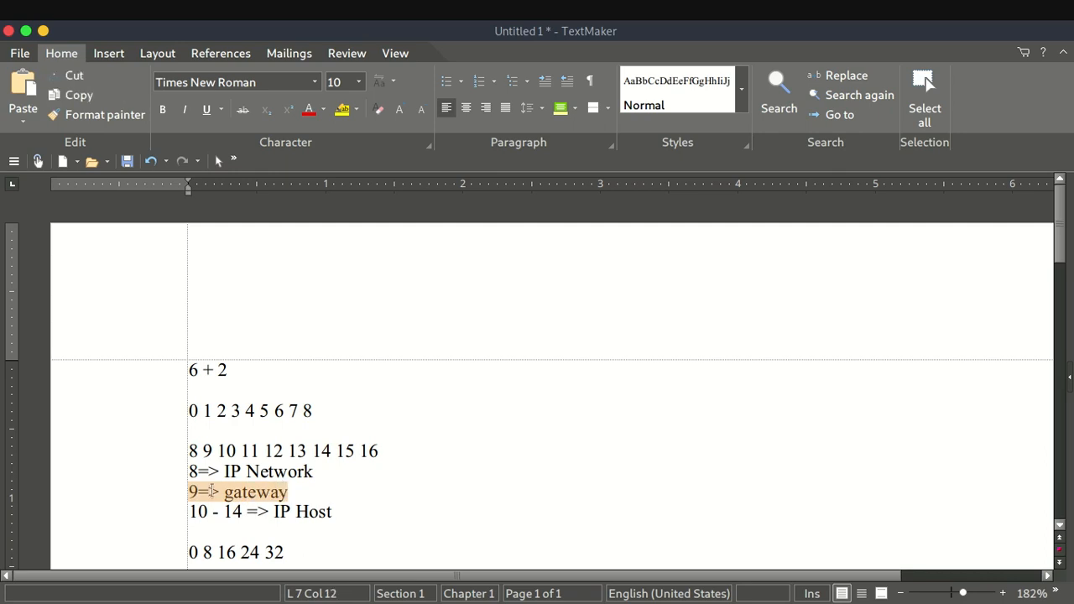
left_click(190, 493)
Remove the gateway line, change the host range to "9 - 14", and append "= 6" to the IP Host line.
left_click_drag(223, 492, 200, 493)
key("BackSpace")
key("BackSpace")
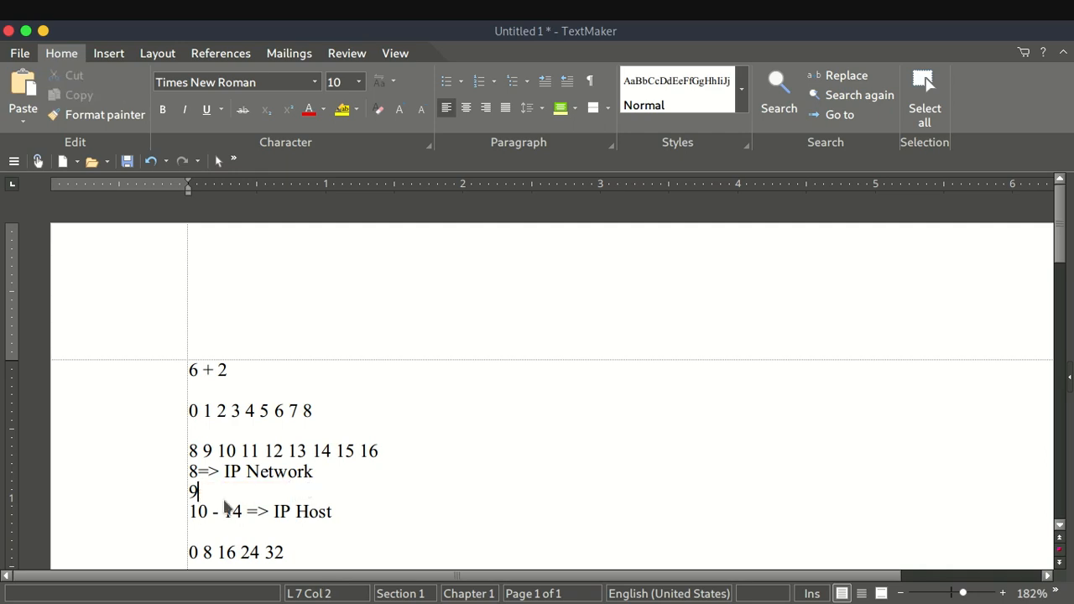
key("Down")
key("BackSpace")
key("Right")
key("Right")
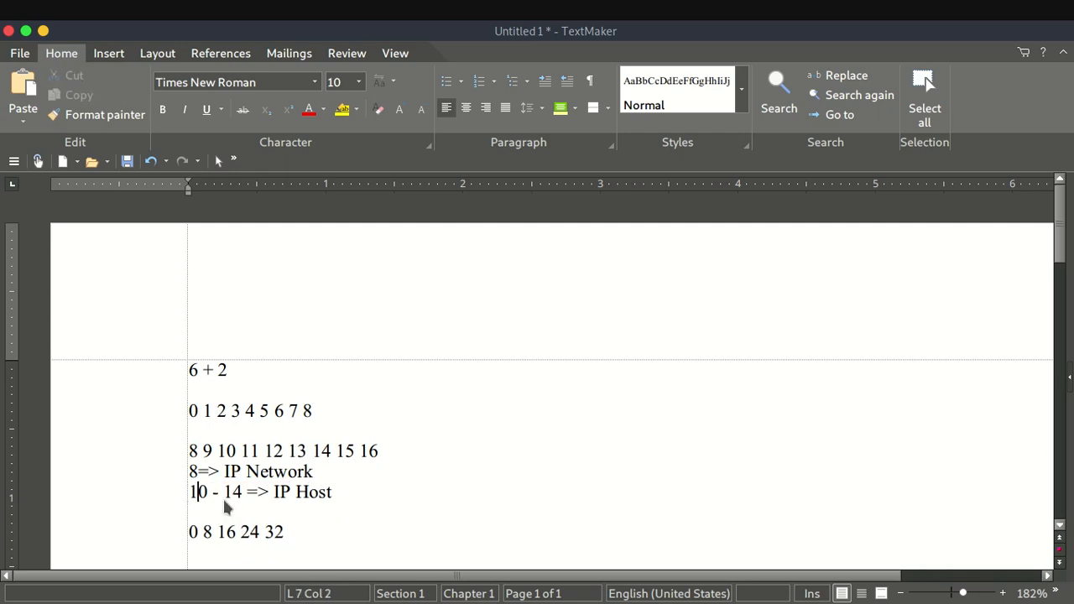
key("BackSpace")
key("BackSpace")
type("9")
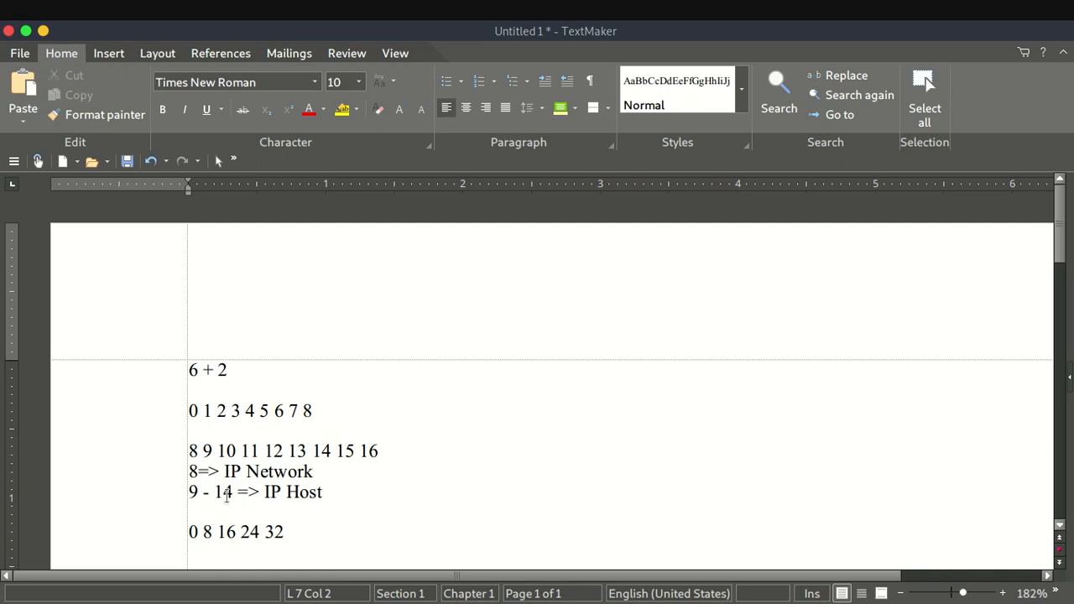
left_click(344, 494)
type("= 6")
Undo the removal of the gateway line and the changes to the IP Host line.
left_click(317, 471)
key("ctrl+z")
key("ctrl+z")
key("ctrl+z")
key("ctrl+z")
key("ctrl+z")
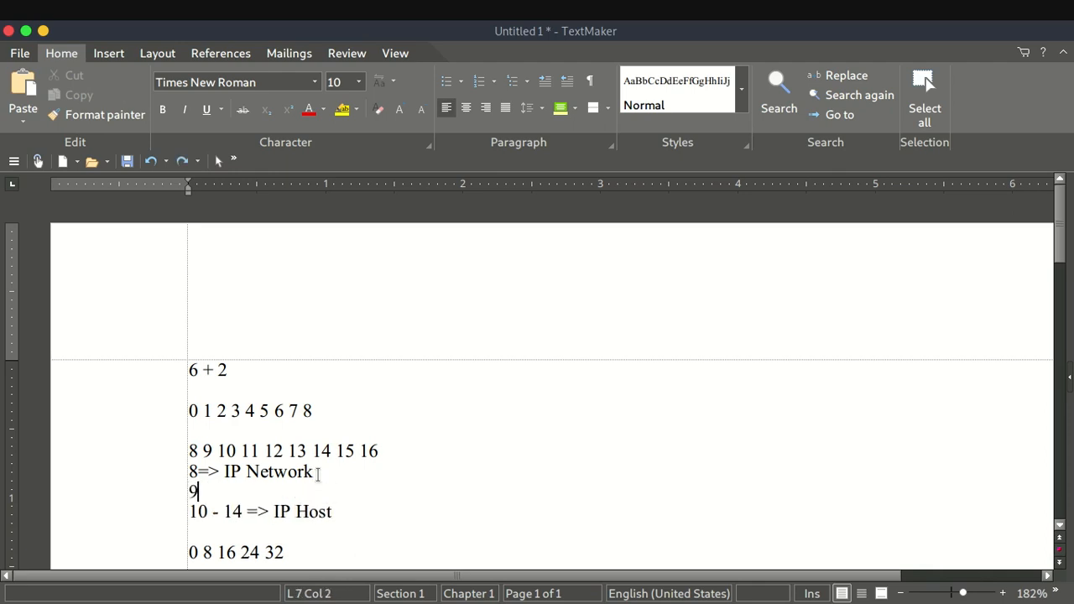
Append "=> 5" to the "10 - 14 => IP Host" line.
left_click(353, 511)
type("=")
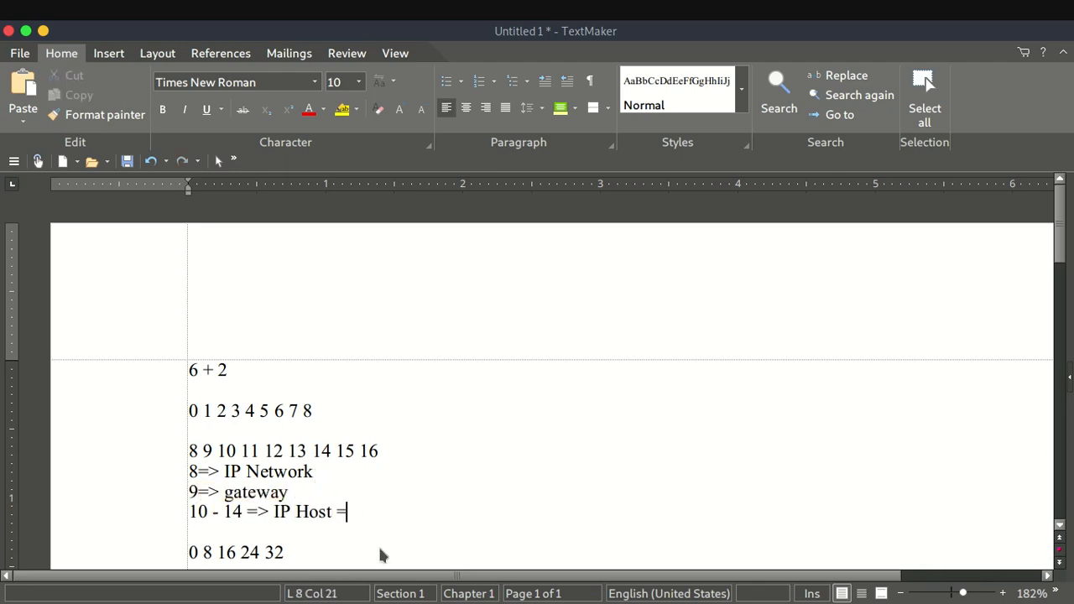
type("> 5")
Add the line "15 => IP Broadcast" below the IP Host line.
left_click_drag(1064, 263, 1063, 237)
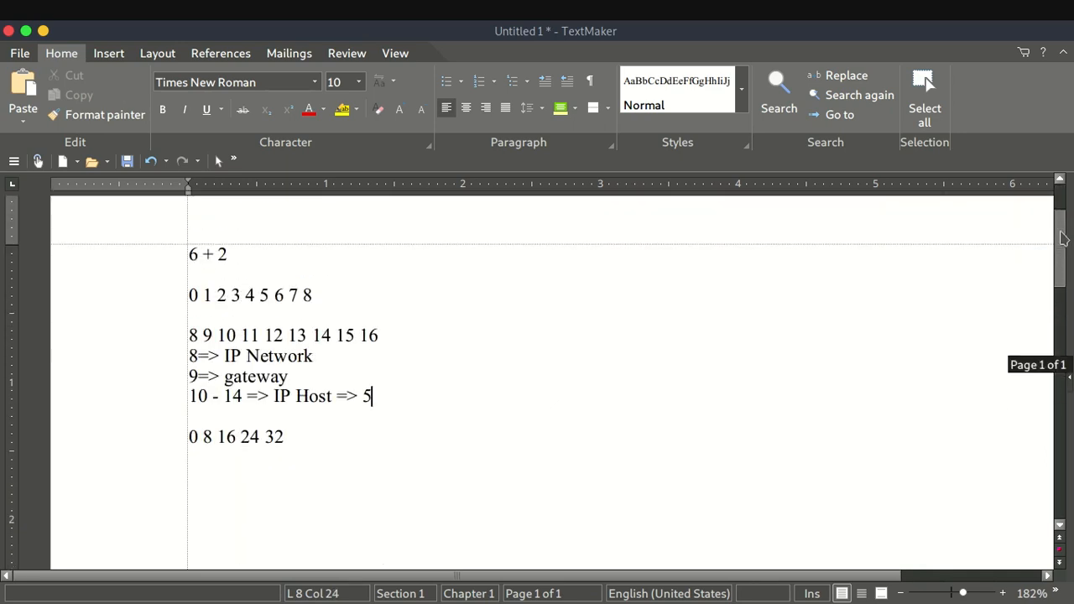
left_click_drag(360, 335, 385, 335)
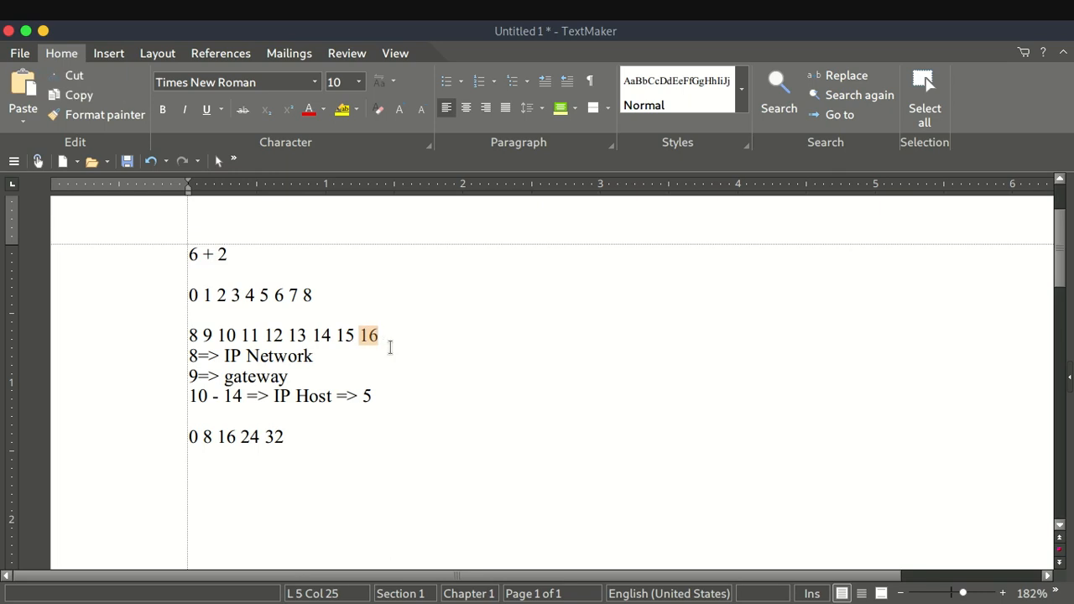
left_click(397, 400)
key("Return")
type("15")
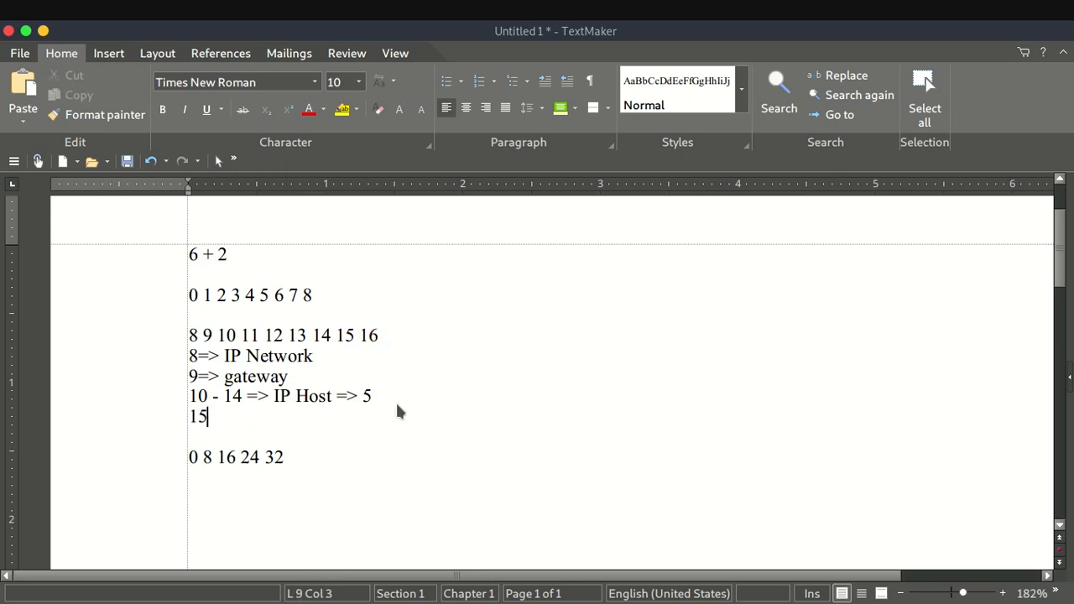
type(" => IP Broadcast")
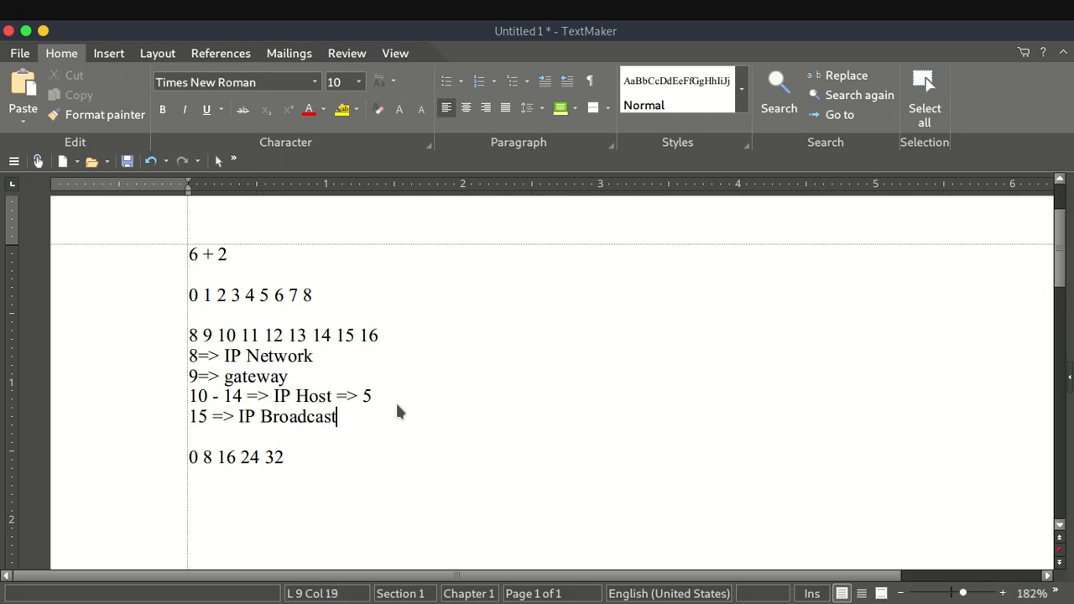
Return to the class C subnetting table in Firefox and examine the hosts per subnet for the /27 to /30 masks.
left_click(43, 32)
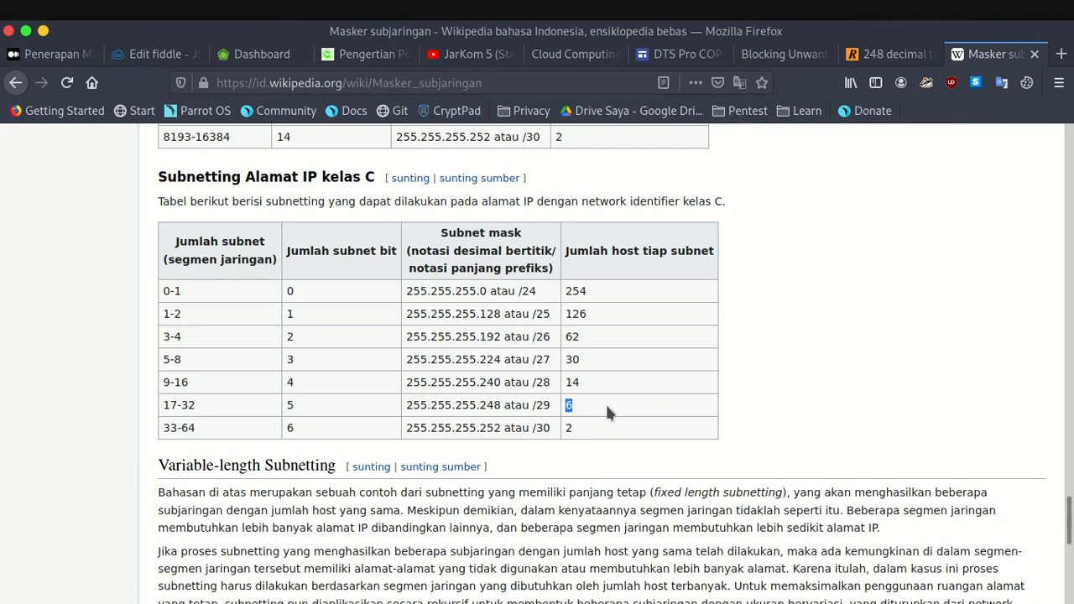
left_click_drag(577, 251, 692, 257)
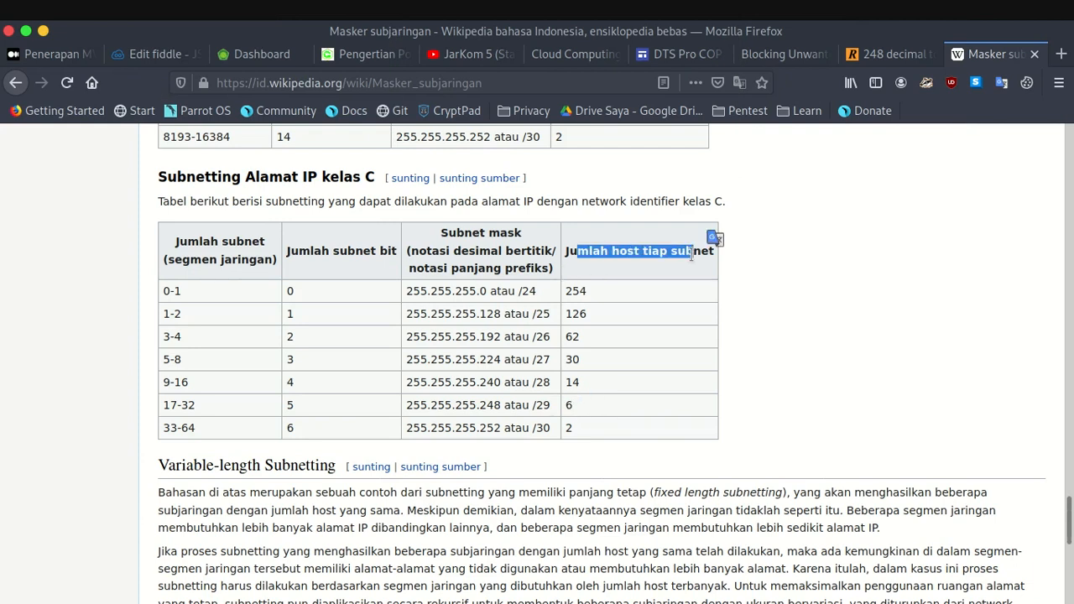
left_click_drag(572, 384, 583, 387)
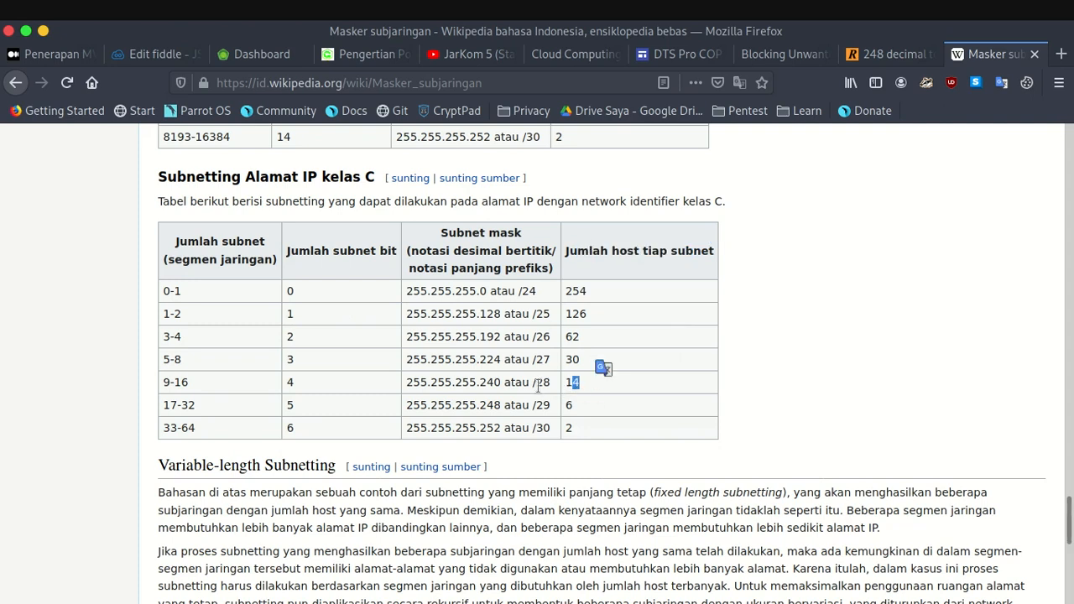
left_click_drag(579, 262, 703, 255)
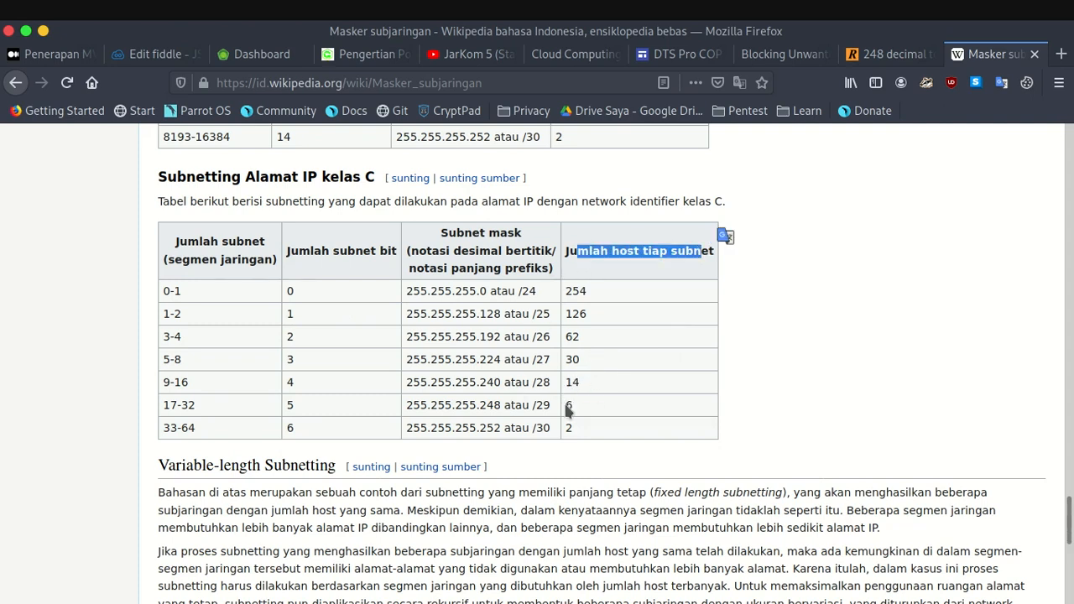
left_click_drag(566, 406, 579, 410)
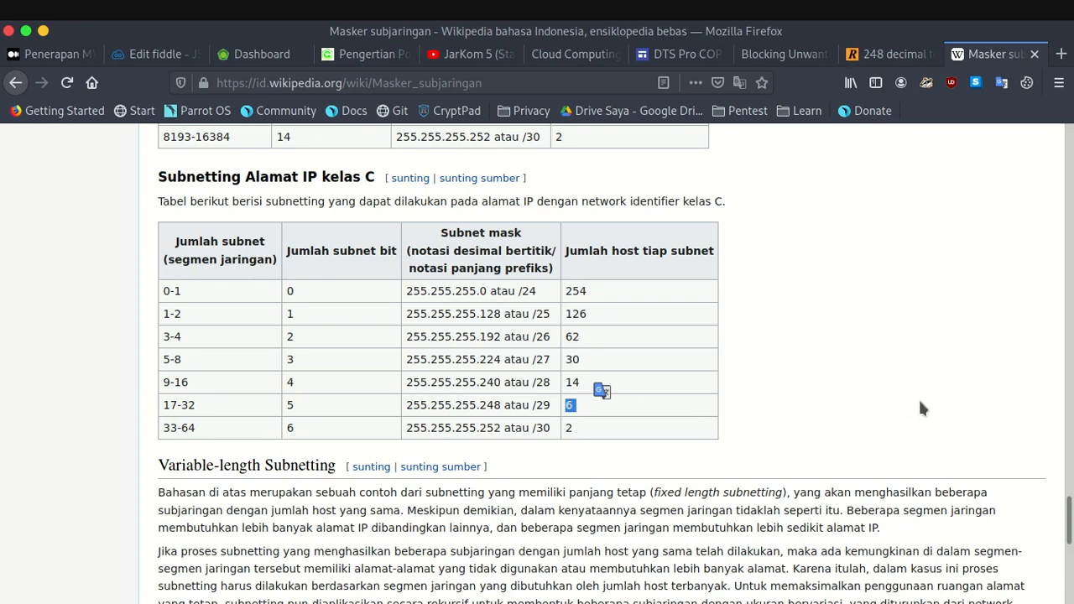
double_click(569, 407)
double_click(571, 406)
left_click(569, 385)
double_click(569, 384)
mouse_move(567, 361)
left_mouse_down()
mouse_move(586, 359)
mouse_move(574, 360)
left_mouse_up()
left_click(568, 360)
left_click(644, 366)
left_click_drag(582, 429, 544, 269)
left_click(609, 401)
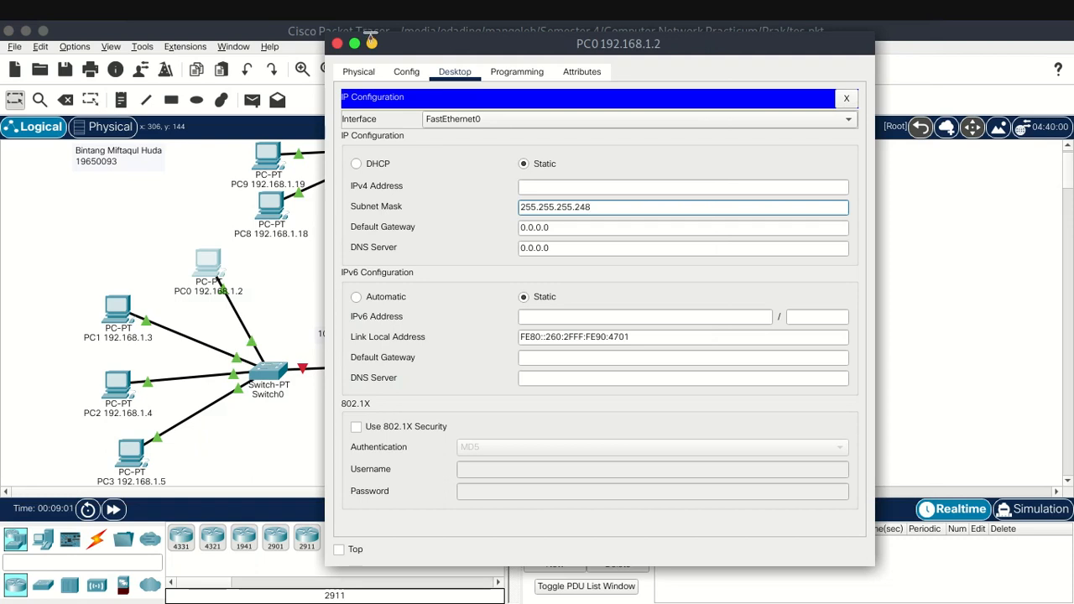
Switch back to the Wikipedia subnetting table and recheck the host count for 255.255.255.248 (/29).
key("alt+Tab")
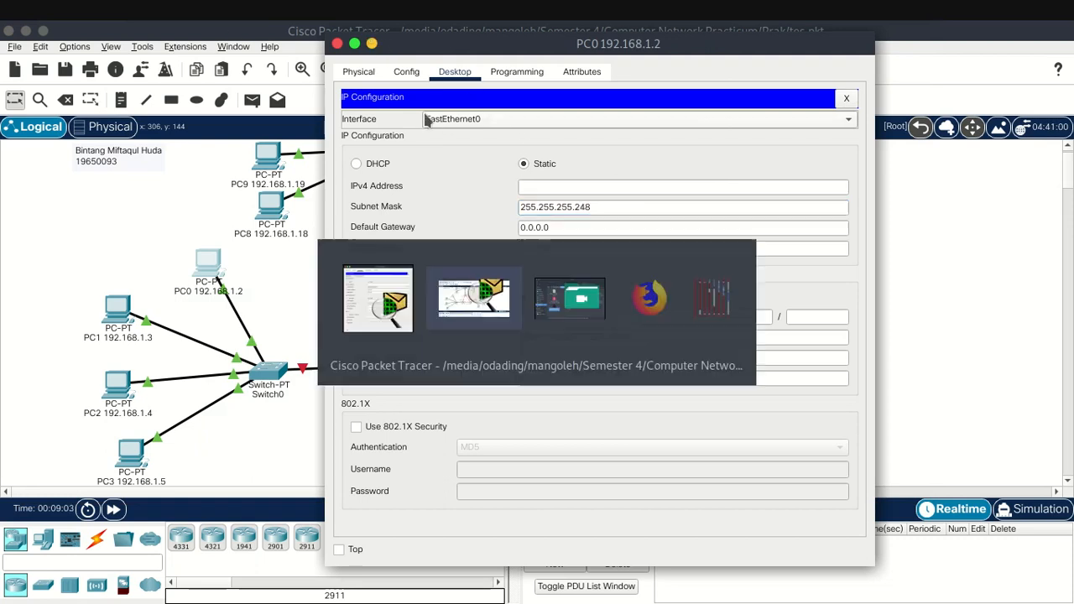
key("alt+Tab")
key("alt+Tab")
key("alt+shift+Tab")
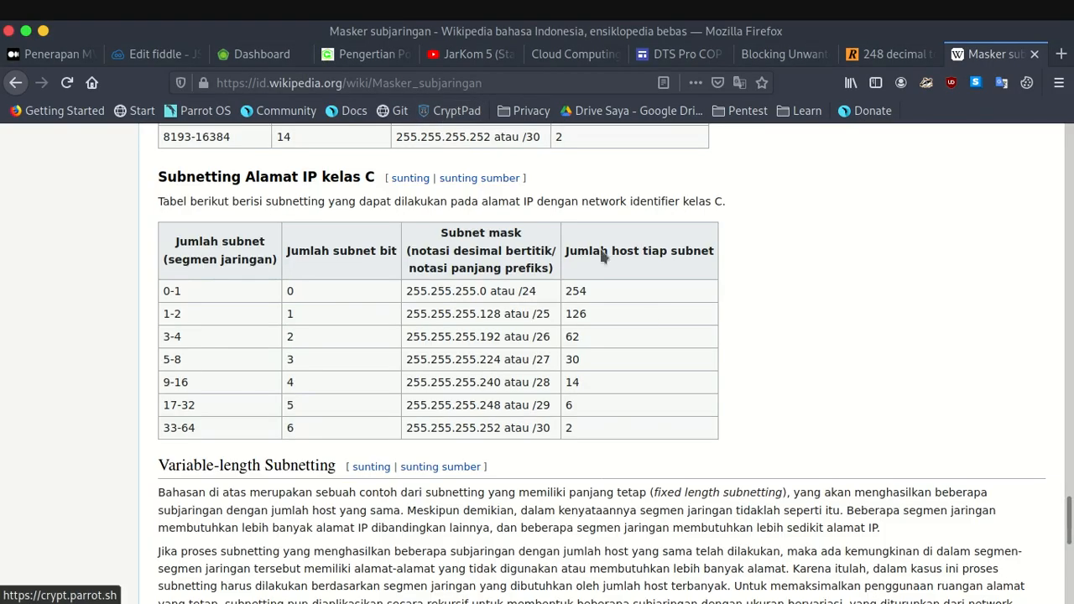
double_click(571, 406)
scroll(587, 395, "down", 1)
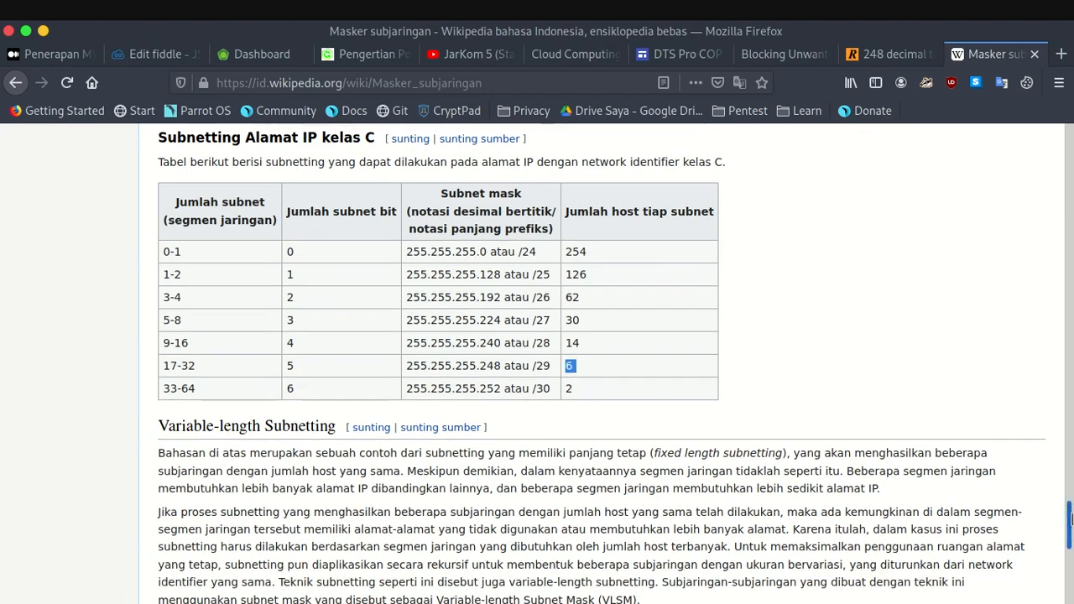
left_click(541, 329)
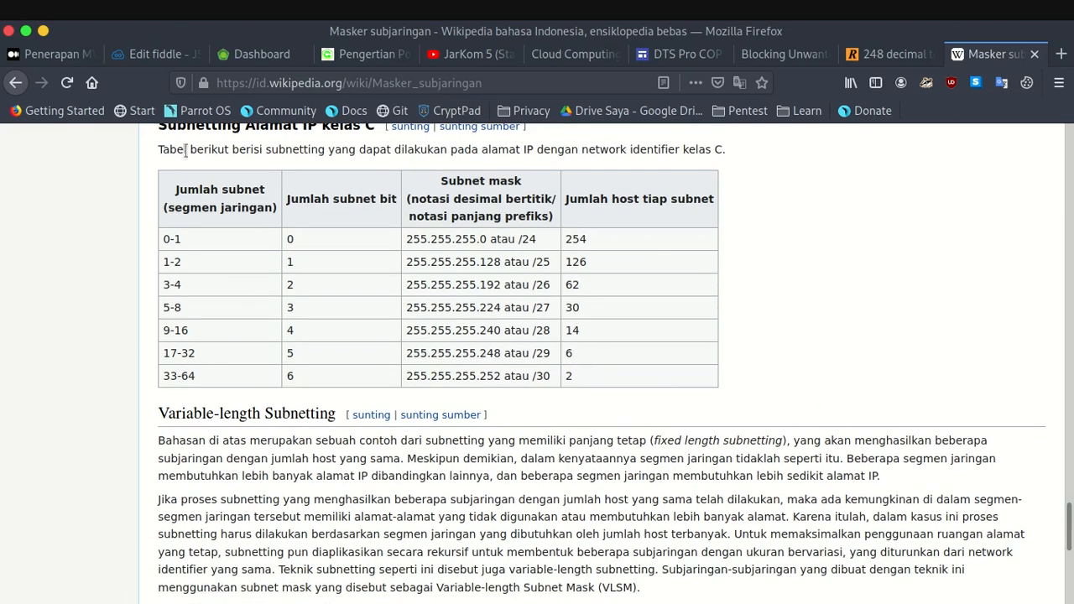
double_click(579, 353)
Switch to Packet Tracer and set PC0's default gateway to 192.168.1.1.
key("alt+Tab")
key("Tab")
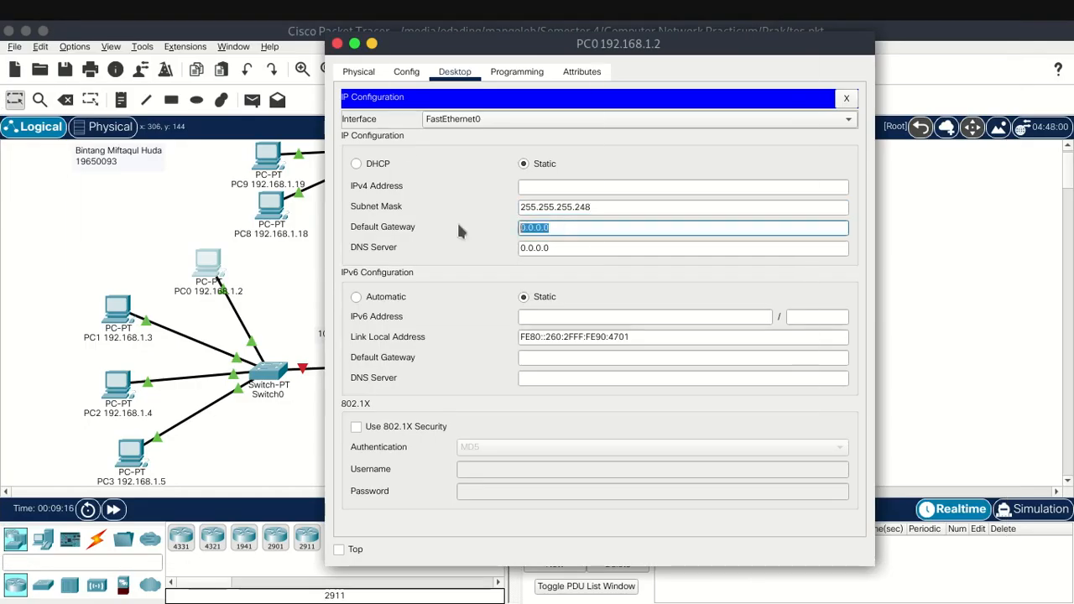
type("192.168.1.1")
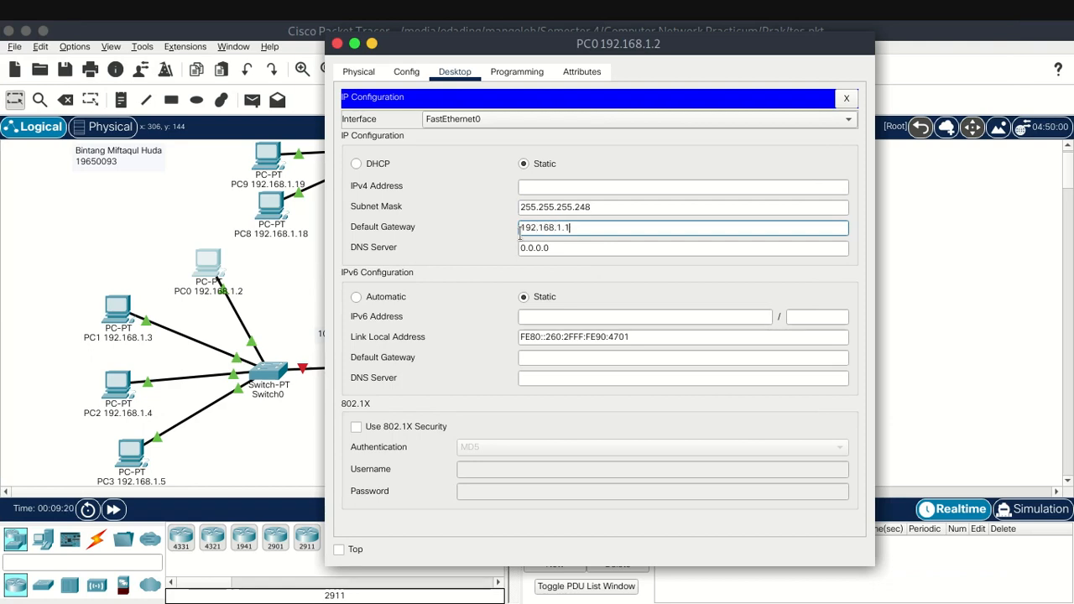
left_click_drag(630, 228, 443, 230)
left_click(532, 190)
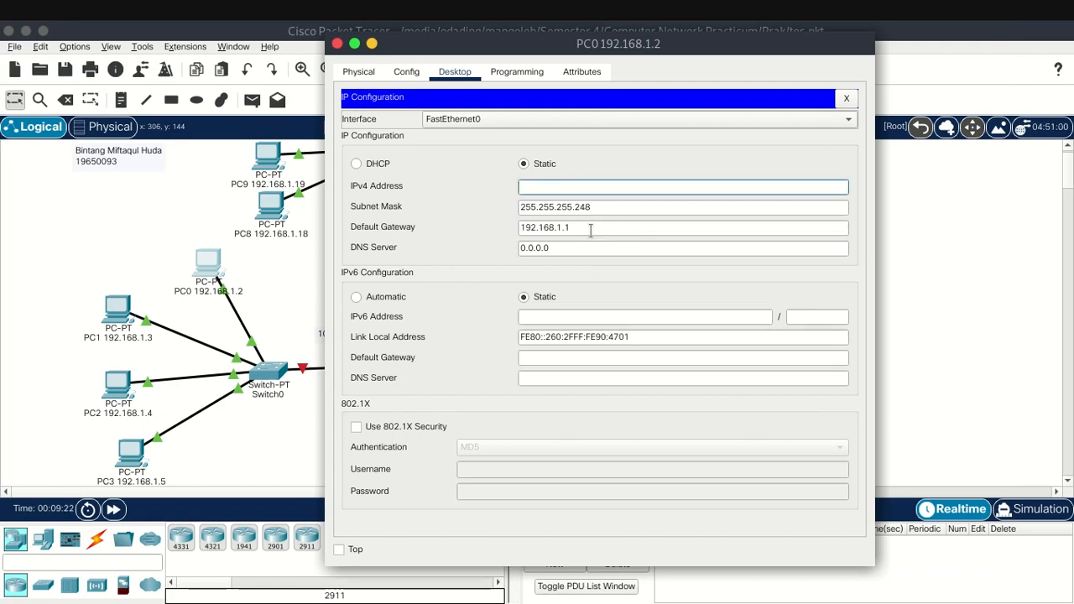
Set PC0's IPv4 address to 192.168.1.2 and copy its subnet mask for reuse.
left_click(571, 188)
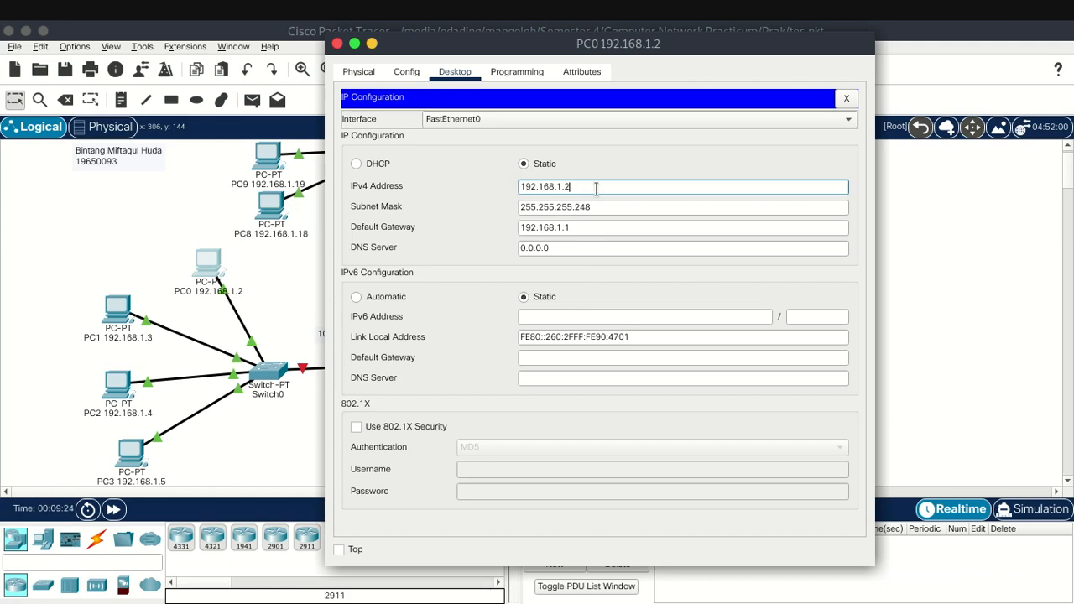
left_click_drag(599, 208, 362, 92)
key("ctrl+c")
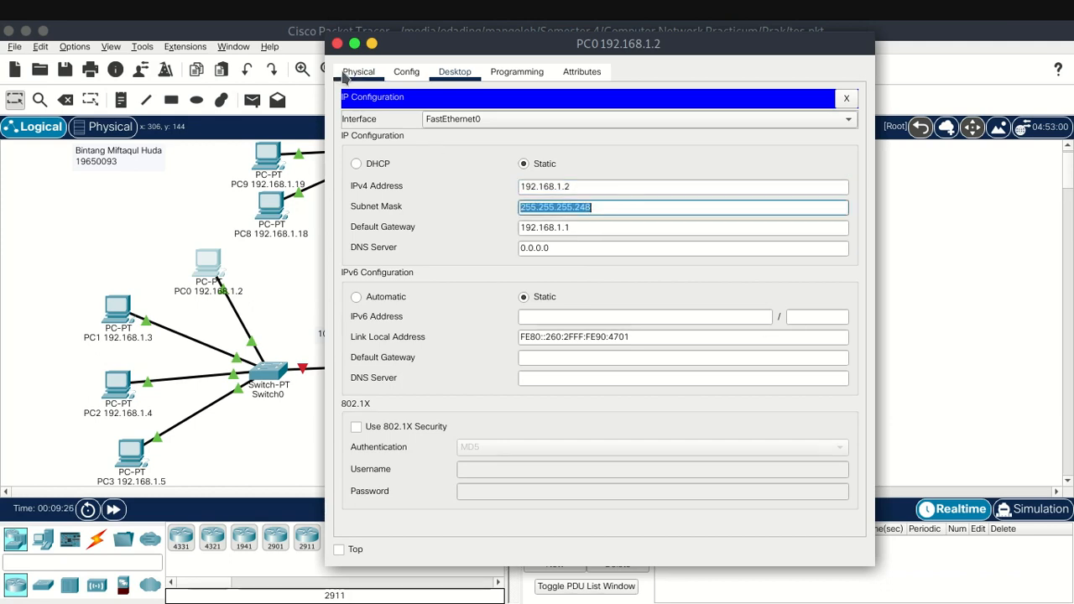
left_click(337, 44)
Configure PC1 with subnet mask 255.255.255.248, default gateway 192.168.1.1 and IPv4 address 192.168.1.3.
left_click(115, 313)
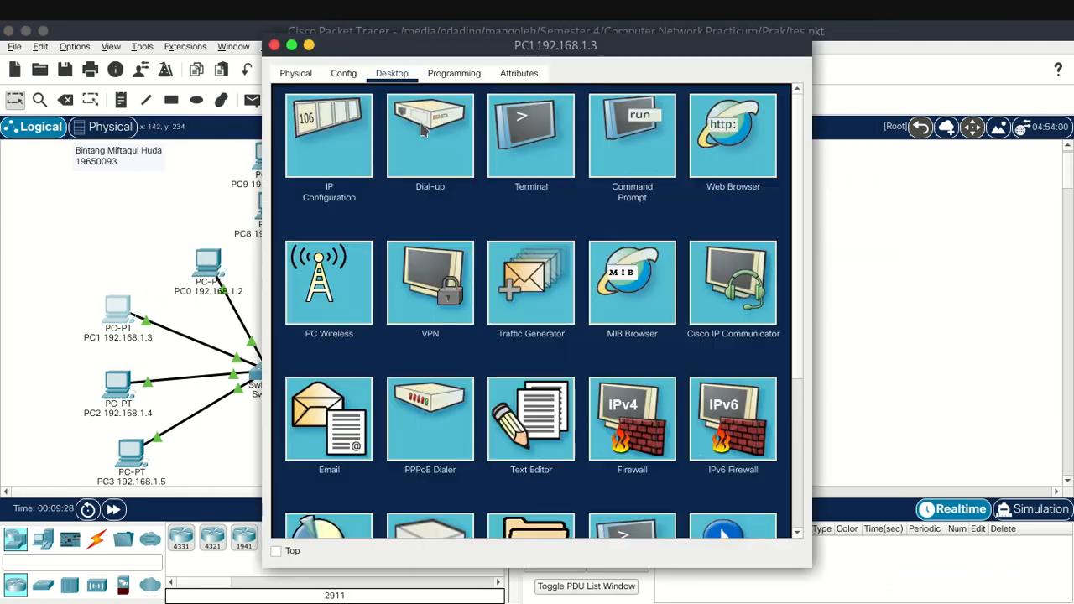
left_click(336, 151)
left_click(511, 208)
key("ctrl+v")
key("Tab")
type("192.168.1.")
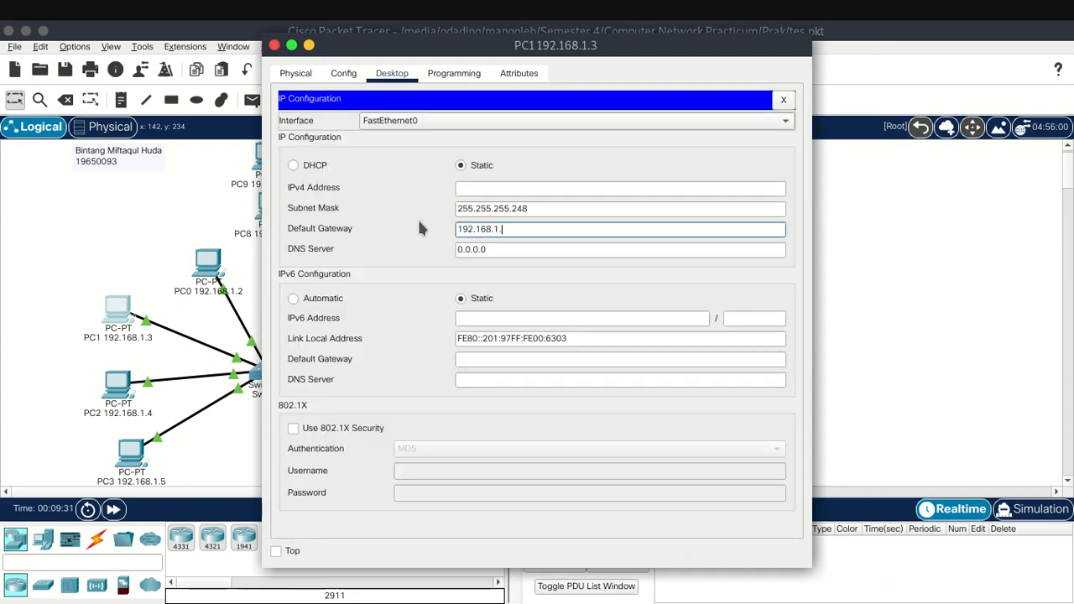
type("1")
left_click(491, 188)
key("ctrl+v")
key("ctrl+a")
type("19")
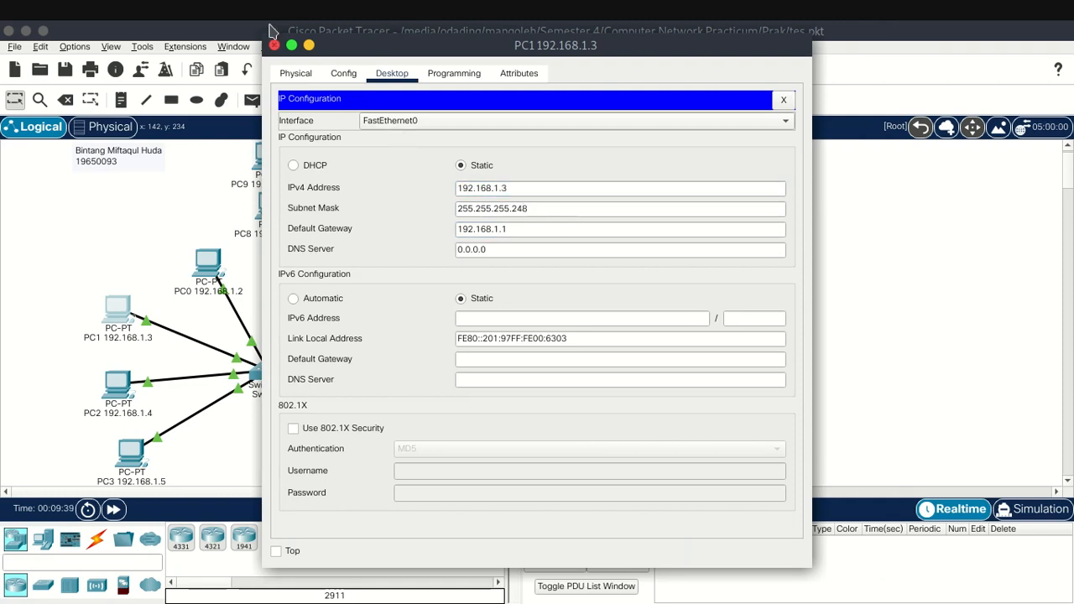
left_click(274, 46)
Set PC2's IPv4 address to 192.168.1.4 and its subnet mask to 255.255.255.248.
left_click(114, 386)
left_click(512, 190)
type("192.168.1.4")
left_click(519, 210)
key("ctrl+a")
key("ctrl+v")
Set PC2's default gateway to 192.168.1.1 and copy its subnet mask.
left_click(532, 234)
key("ctrl+a")
key("BackSpace")
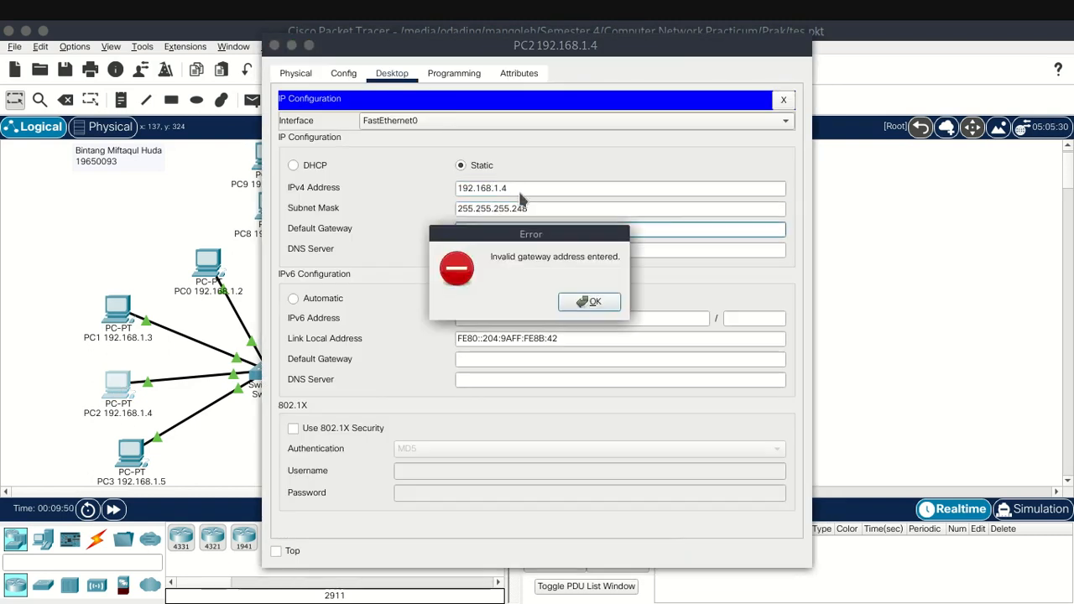
left_click(591, 302)
double_click(530, 195)
left_click(529, 229)
type("192.168.1.1")
left_click(530, 211)
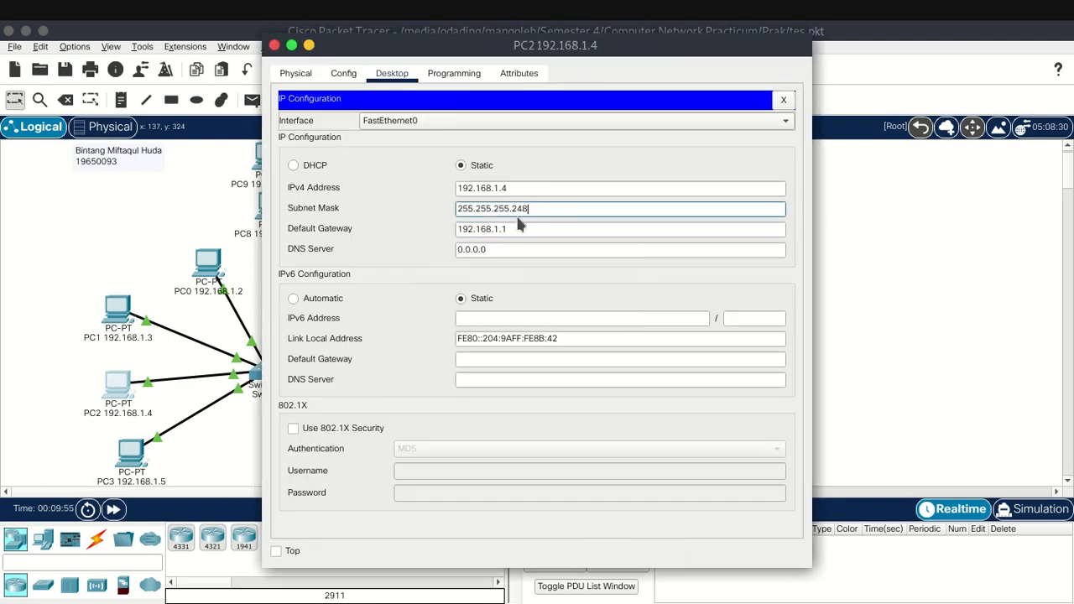
key("ctrl+a")
key("ctrl+c")
left_click(274, 46)
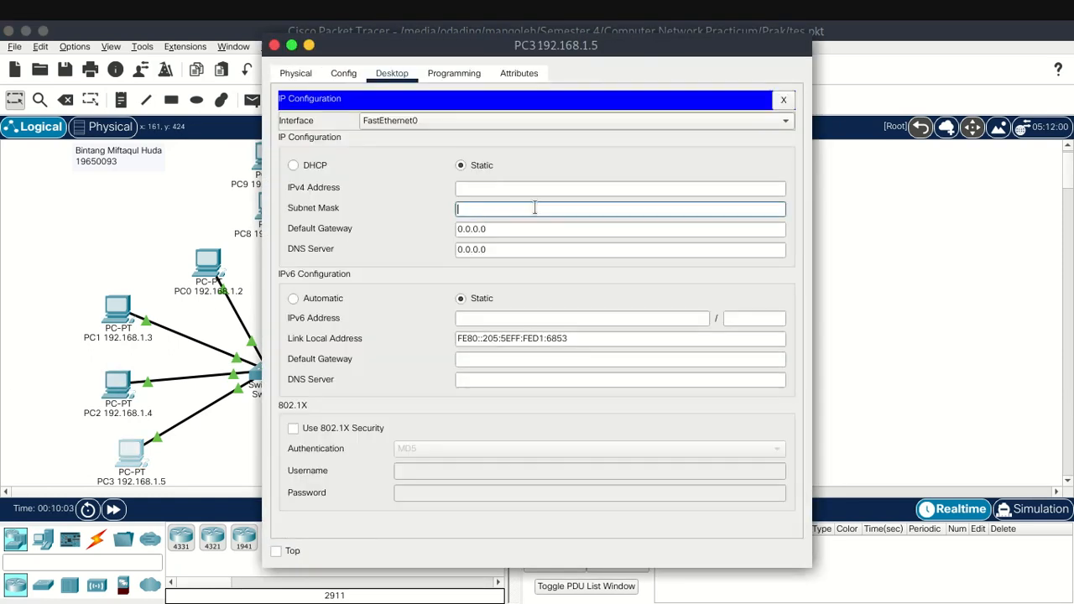
Set PC3's subnet mask to 255.255.255.248 and its IPv4 address to 192.168.1.5.
key("ctrl+v")
left_click(533, 189)
type("192.")
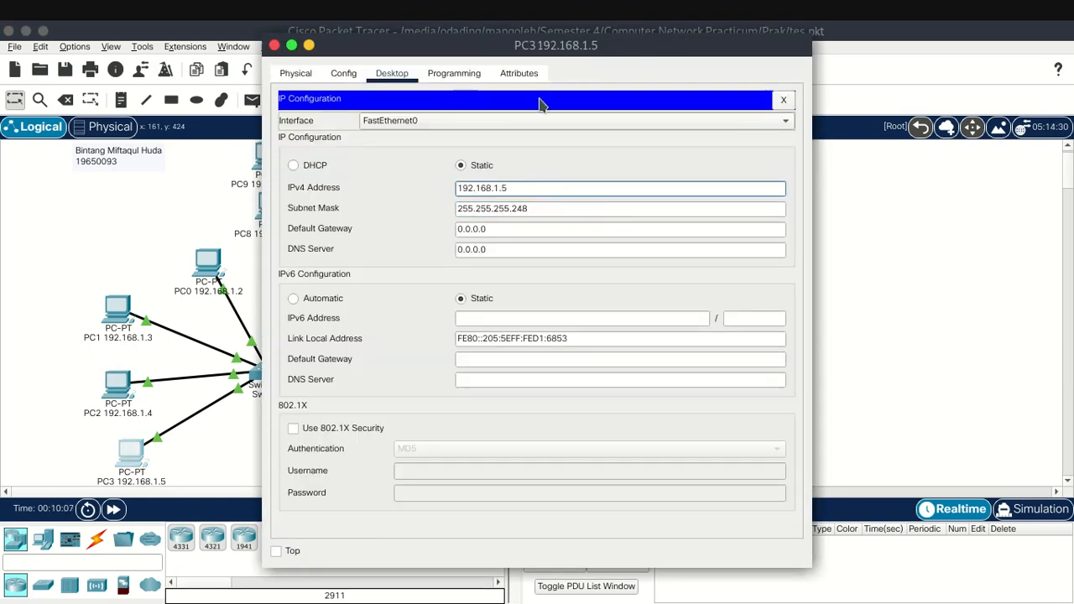
left_click_drag(586, 49, 643, 48)
Fill in PC3's default gateway and finish its IPv4 address entry.
left_click(610, 228)
key("ctrl+a")
key("ctrl+v")
key("BackSpace")
key("BackSpace")
key("BackSpace")
key("BackSpace")
key("BackSpace")
key("BackSpace")
key("BackSpace")
key("BackSpace")
key("BackSpace")
key("BackSpace")
key("BackSpace")
key("BackSpace")
key("BackSpace")
key("BackSpace")
key("BackSpace")
left_click(594, 190)
key("ctrl+a")
key("ctrl+v")
key("ctrl+a")
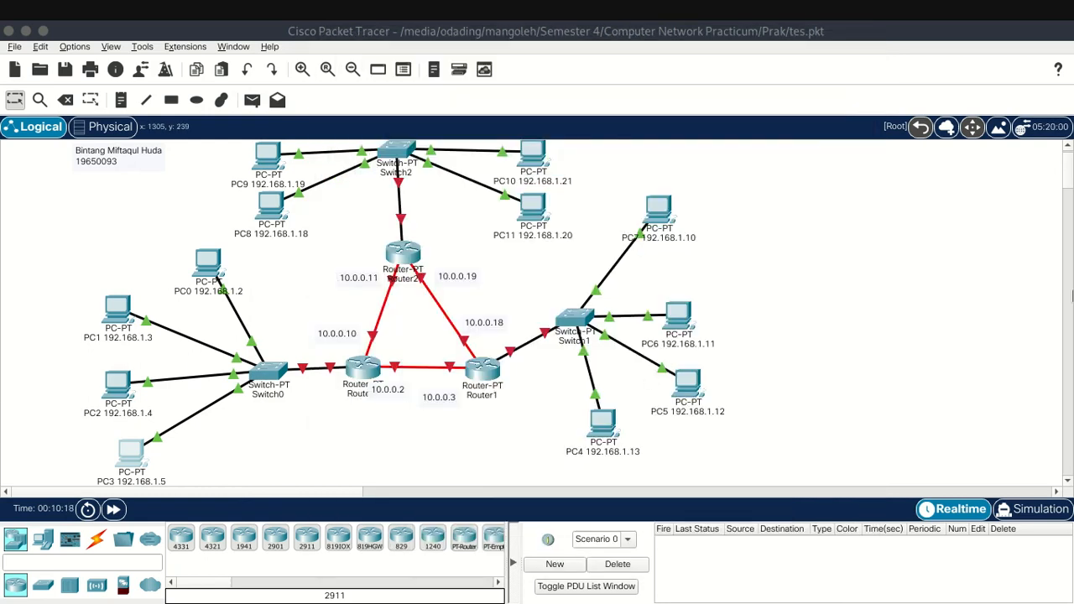
Move PC7 slightly farther away from Switch1 in the topology.
left_click(1073, 276)
left_click_drag(1073, 215, 1073, 178)
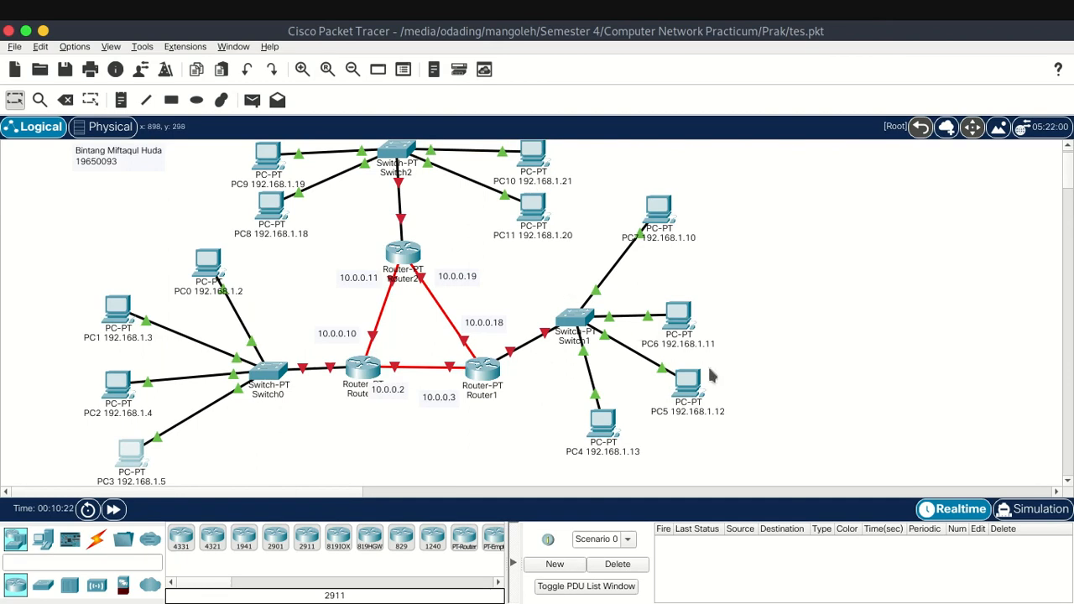
left_click_drag(661, 214, 681, 216)
Configure PC7 with IPv4 address 192.168.1.10, subnet mask 255.255.255.248 and default gateway 192.168.1.9.
left_click(678, 220)
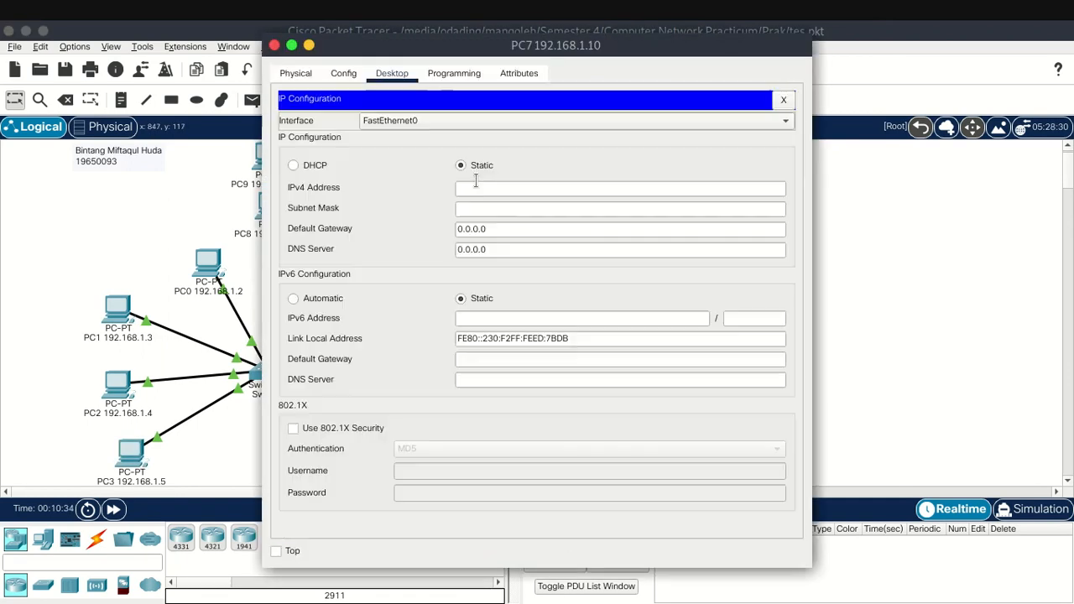
left_click(476, 187)
type("192.168.1.10")
left_click(546, 208)
key("BackSpace")
type("248")
left_click(528, 228)
type("192.168.1.9")
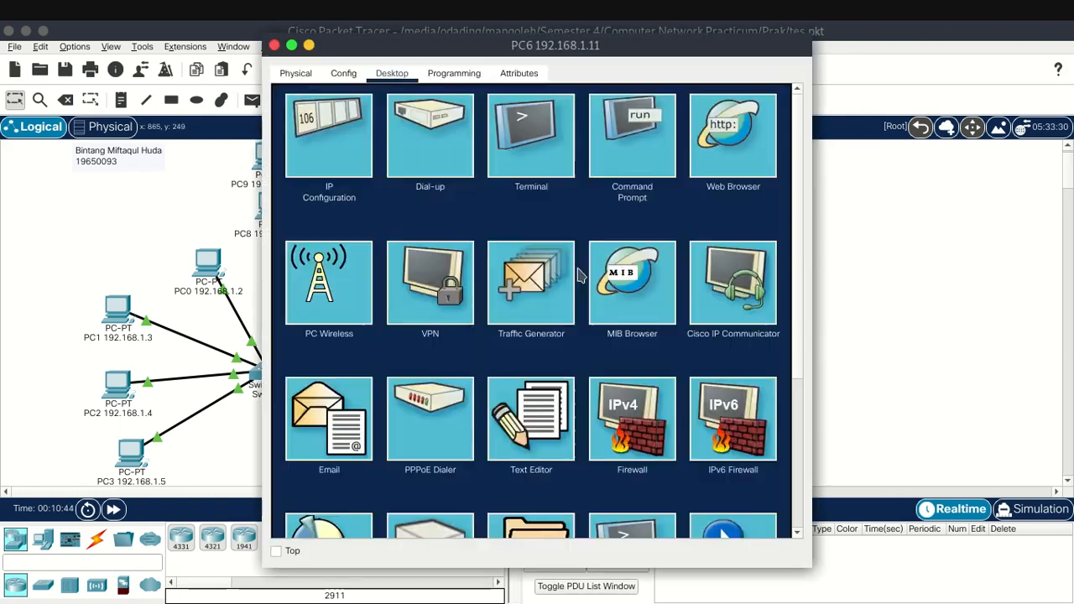
Configure PC6 with IPv4 address 192.168.1.11, subnet mask 255.255.255.248 and default gateway 192.168.1.1.
left_click(329, 137)
left_click(566, 189)
type("192.168.1.11")
left_click(547, 208)
key("BackSpace")
type("248")
left_click(518, 229)
type("192.168.1.1")
left_click(525, 246)
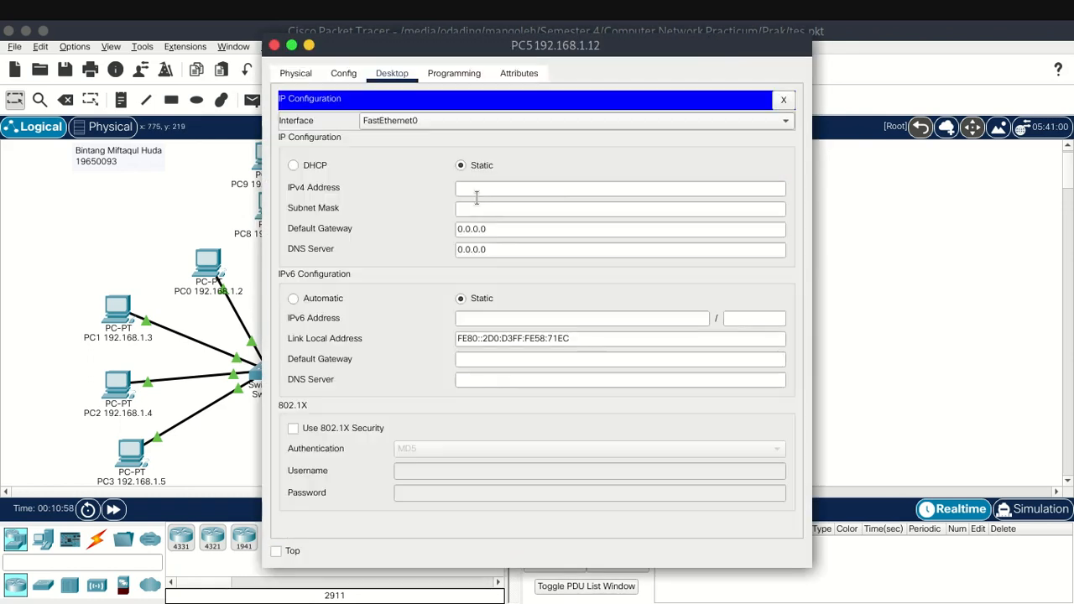
Configure PC5 with IPv4 address 192.168.1.12, subnet mask 255.255.255.248 and default gateway 192.168.1.9.
left_click(537, 188)
type("192.168.1.12")
left_click(545, 209)
key("BackSpace")
type("248")
left_click(549, 230)
type("192.168.1.9")
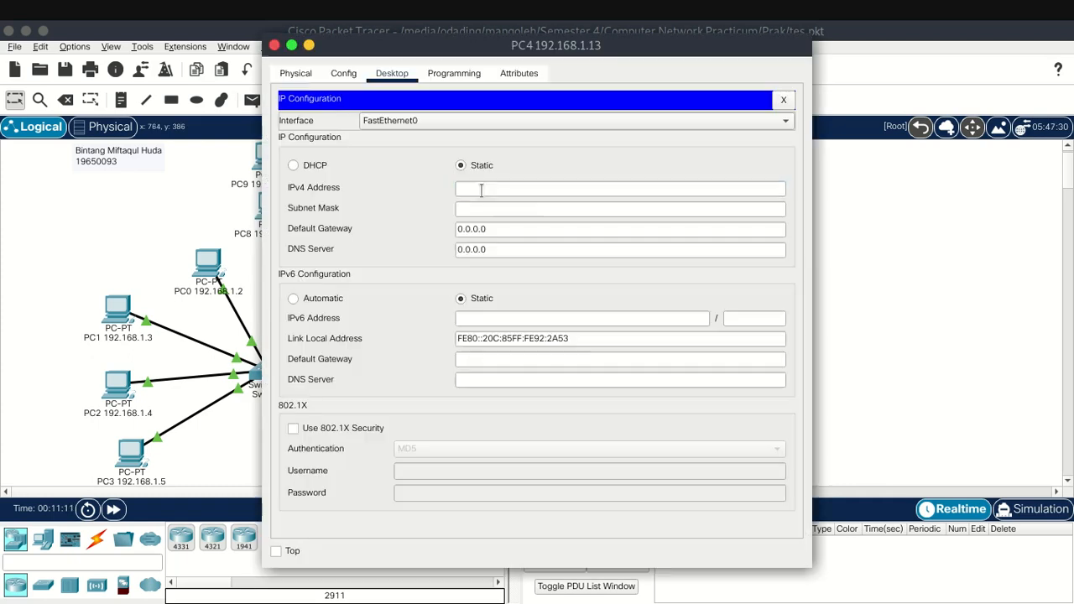
Configure PC4 with IPv4 address 192.168.1.13, subnet mask 255.255.255.248 and default gateway 192.168.1.9.
left_click(535, 189)
type("192.168.1.13")
left_click(546, 209)
key("BackSpace")
type("248")
left_click(549, 229)
type("192.168.1.9")
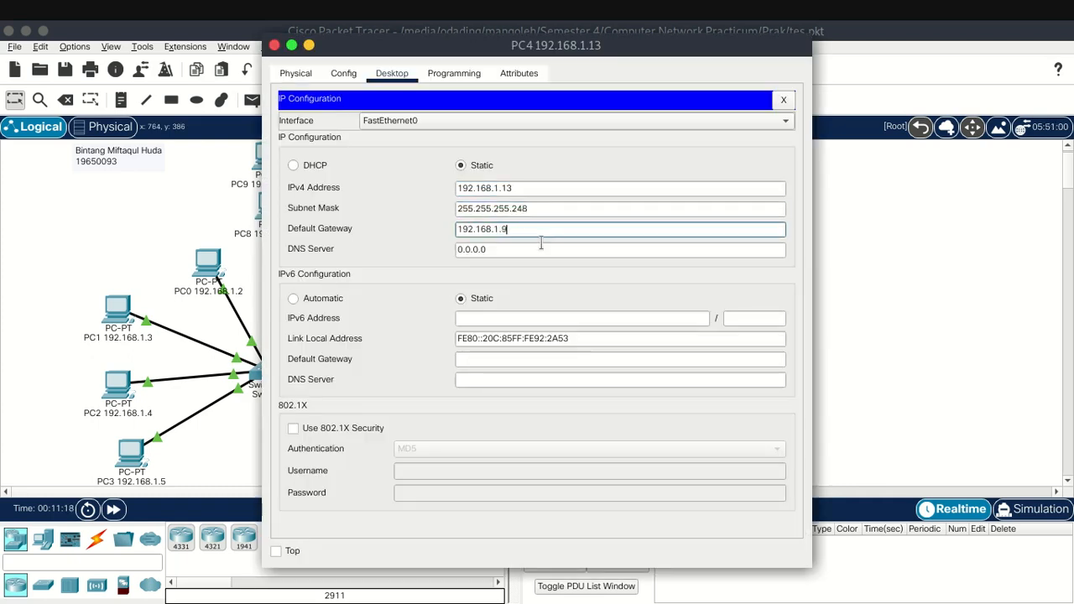
left_click(274, 44)
Configure PC8 with IPv4 address 192.168.1.18, subnet mask 255.255.255.248 and default gateway 192.168.1.17.
scroll(276, 235, "up", 1)
left_click(274, 235)
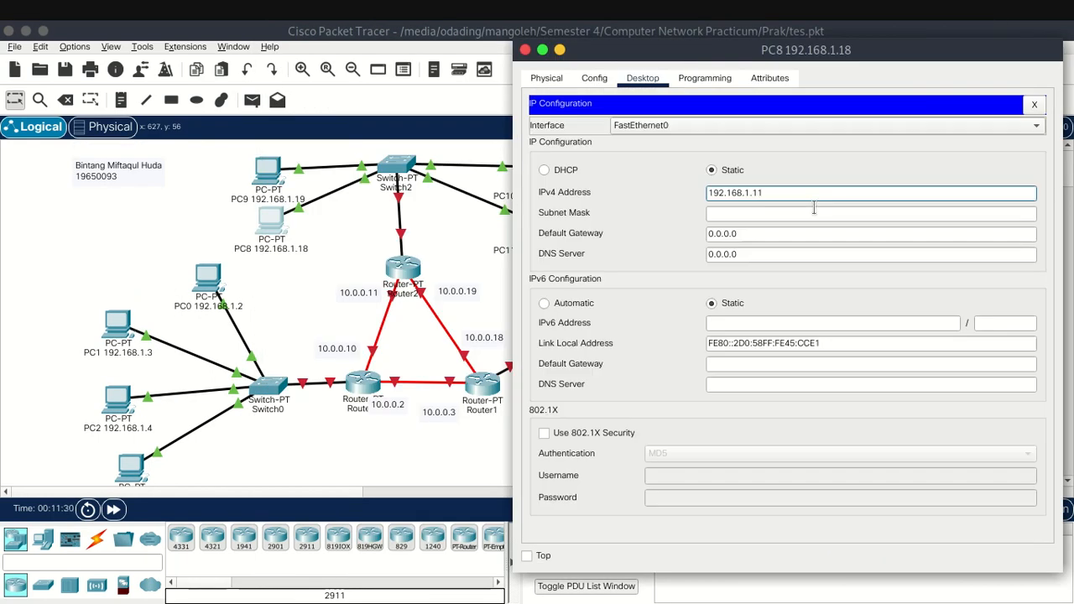
left_click(824, 211)
key("BackSpace")
type("248")
key("Tab")
type("192.168.1.17")
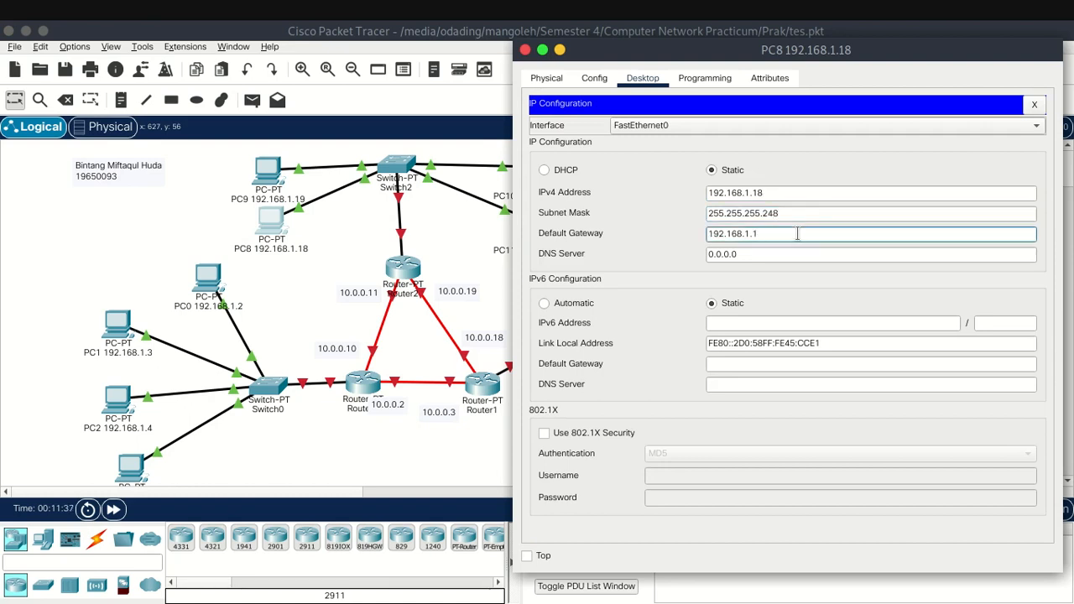
key("Tab")
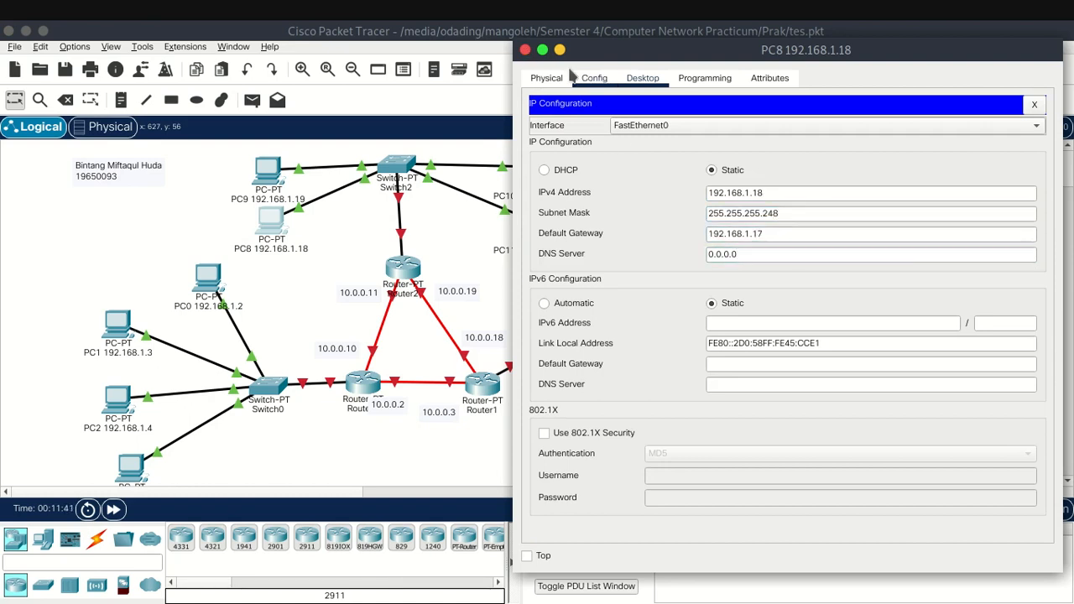
left_click(525, 49)
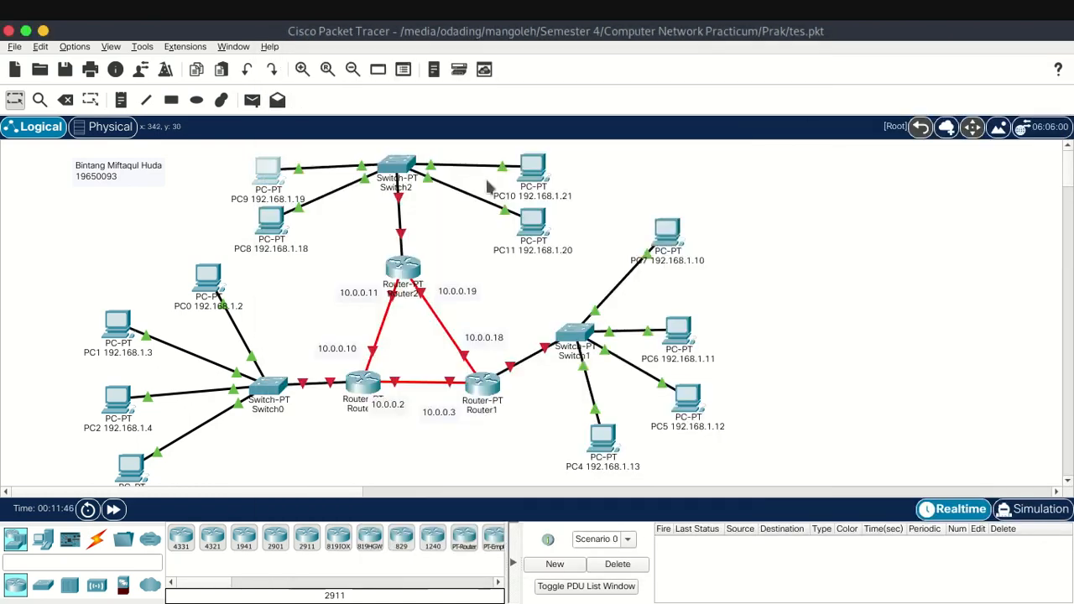
Configure PC10 with default gateway 192.168.1.17, subnet mask 255.255.255.248 and IPv4 address 192.168.1.21.
left_click(267, 172)
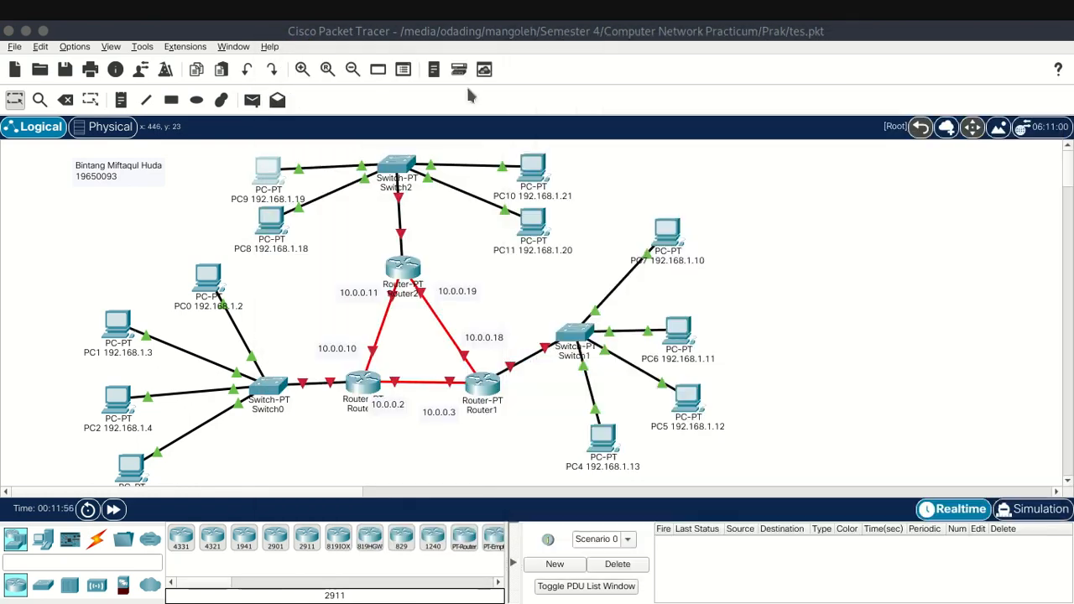
type("192.168.1.17")
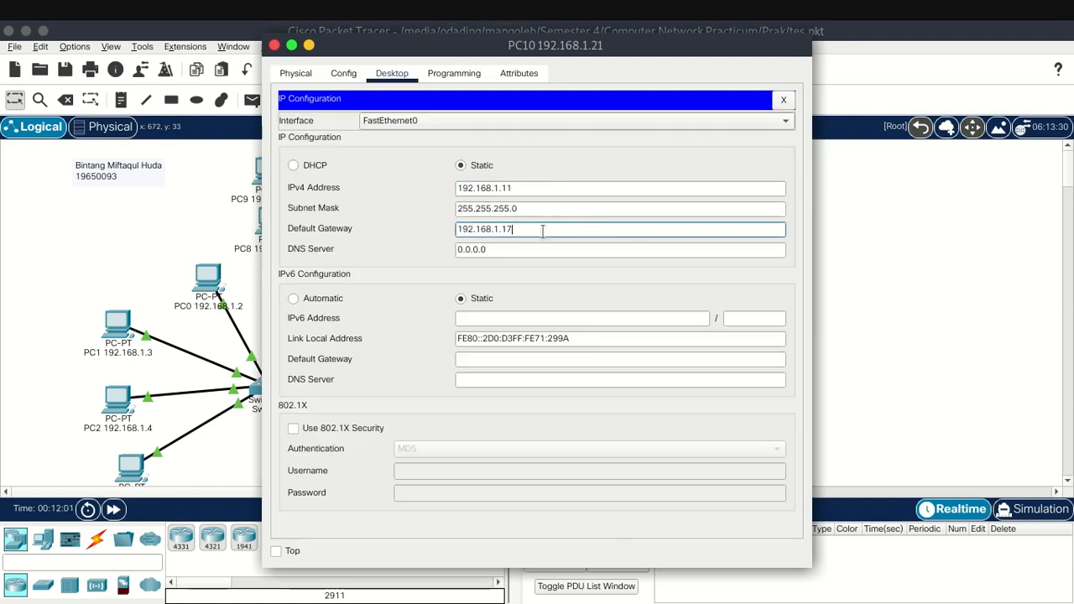
left_click(549, 208)
key("BackSpace")
type("248")
left_click(550, 189)
key("BackSpace")
key("BackSpace")
type("21")
left_click(274, 45)
Configure PC11 with IPv4 address 192.168.1.20, subnet mask 255.255.255.248 and default gateway 192.168.1.17.
left_click(532, 221)
type("192.168.1.20")
left_click(563, 210)
key("BackSpace")
type("248")
double_click(563, 230)
type("192.168.1.17")
left_click(563, 250)
left_click(274, 45)
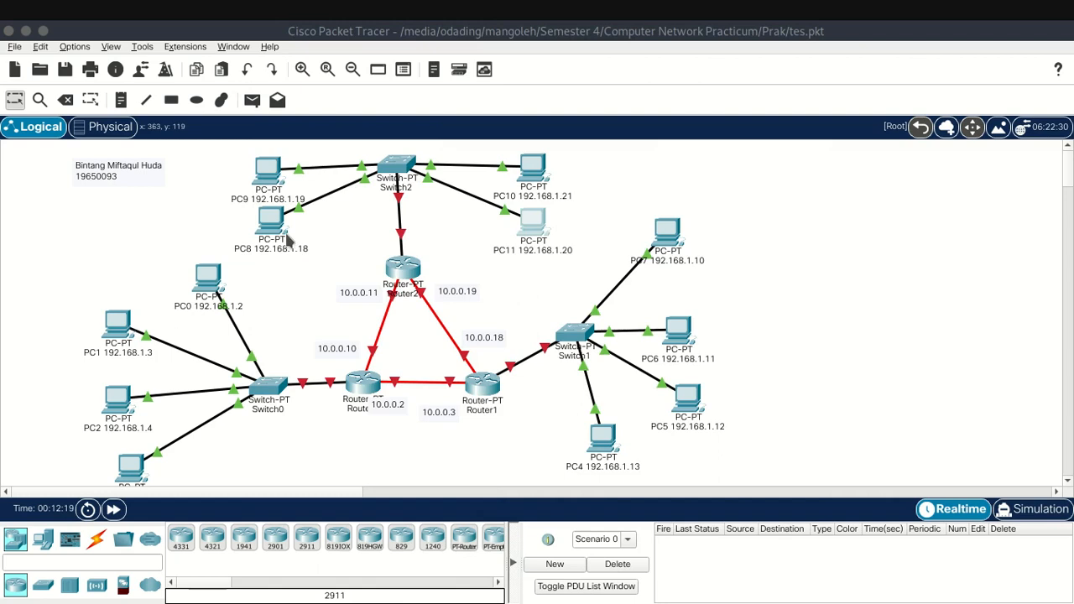
Nudge Router0 slightly toward Router1 and inspect its FastEthernet0/0 interface settings.
scroll(840, 196, "down", 1)
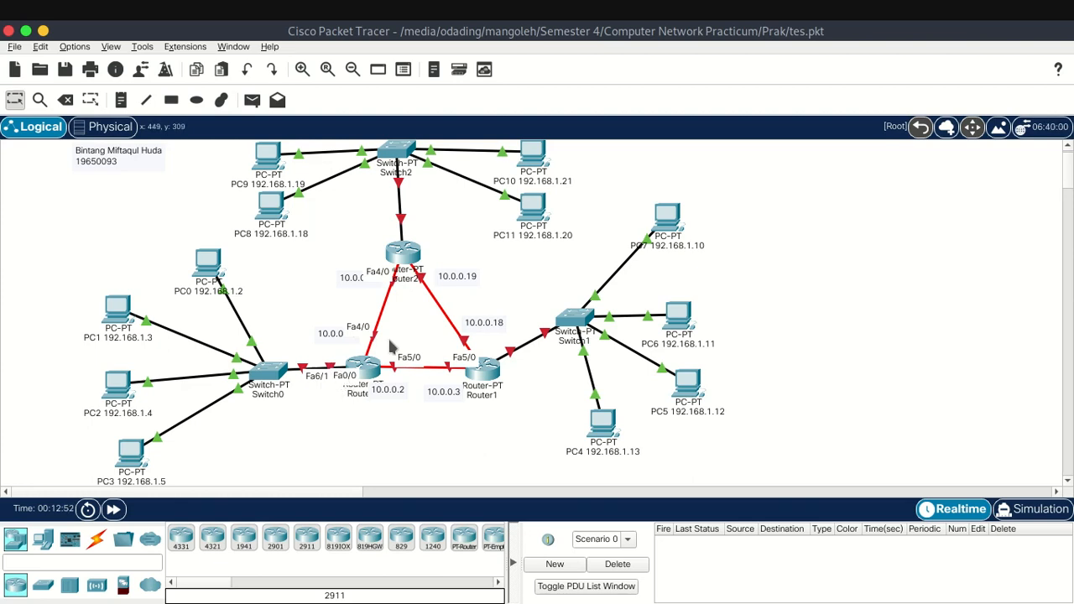
mouse_move(366, 363)
left_mouse_down()
mouse_move(377, 361)
mouse_move(369, 370)
left_mouse_up()
left_click(369, 369)
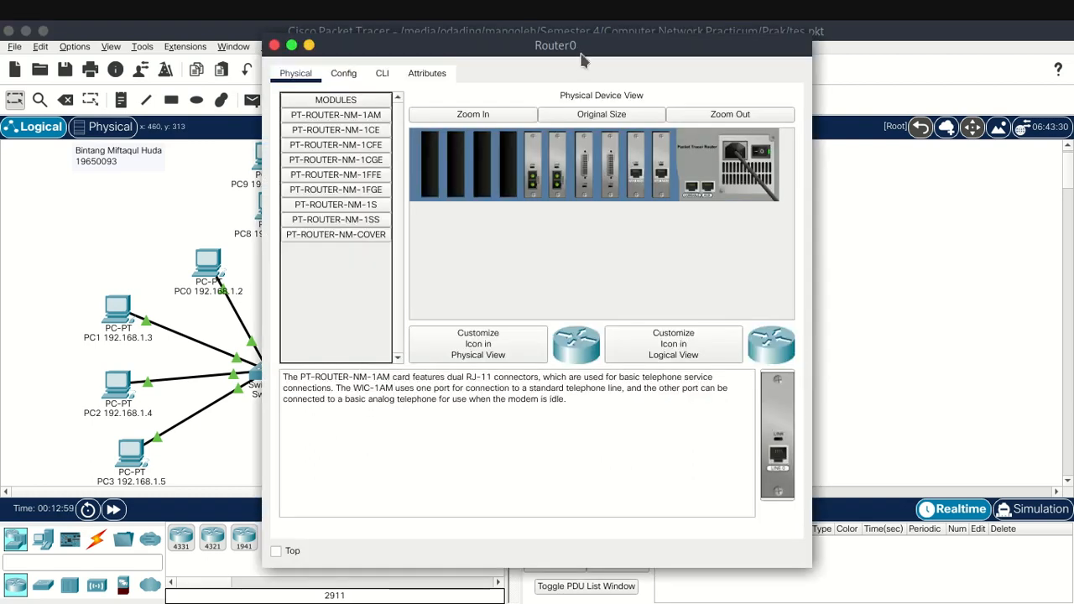
left_click_drag(529, 56, 697, 46)
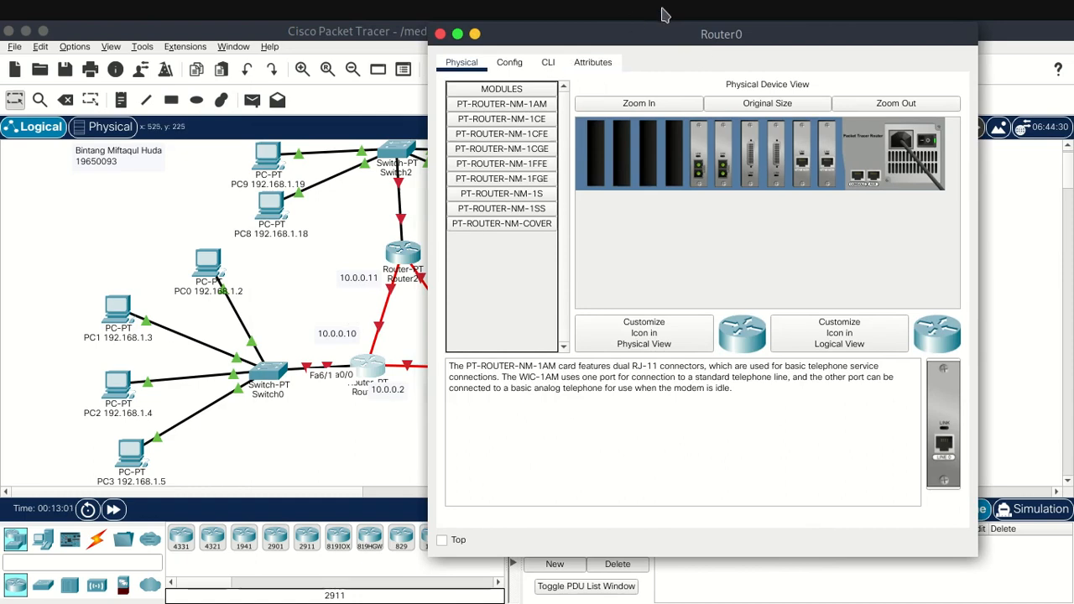
left_click_drag(635, 31, 670, 29)
left_click(546, 60)
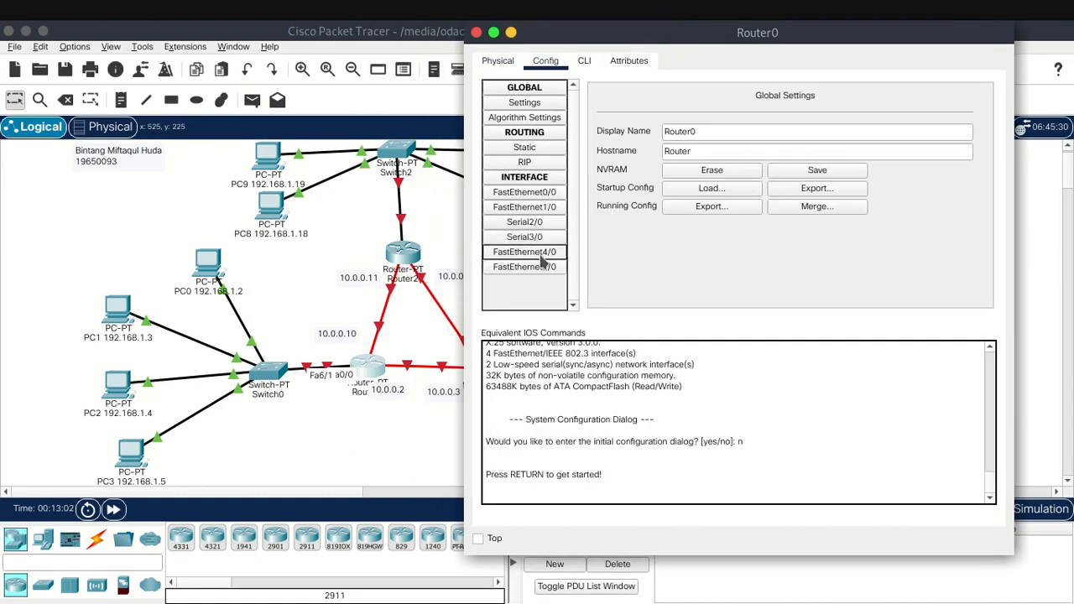
left_click(540, 195)
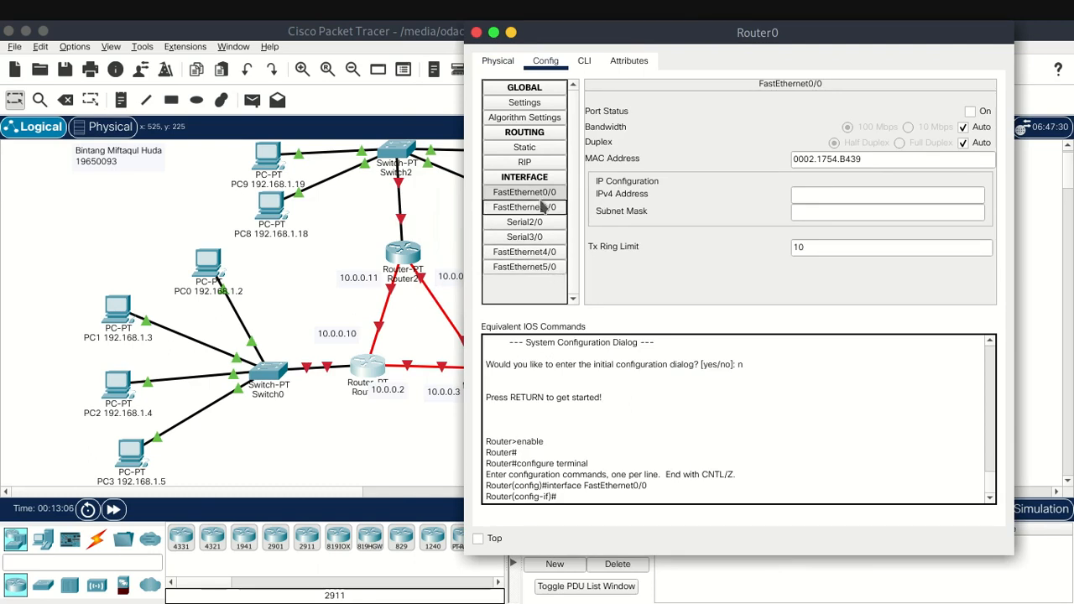
left_click(476, 32)
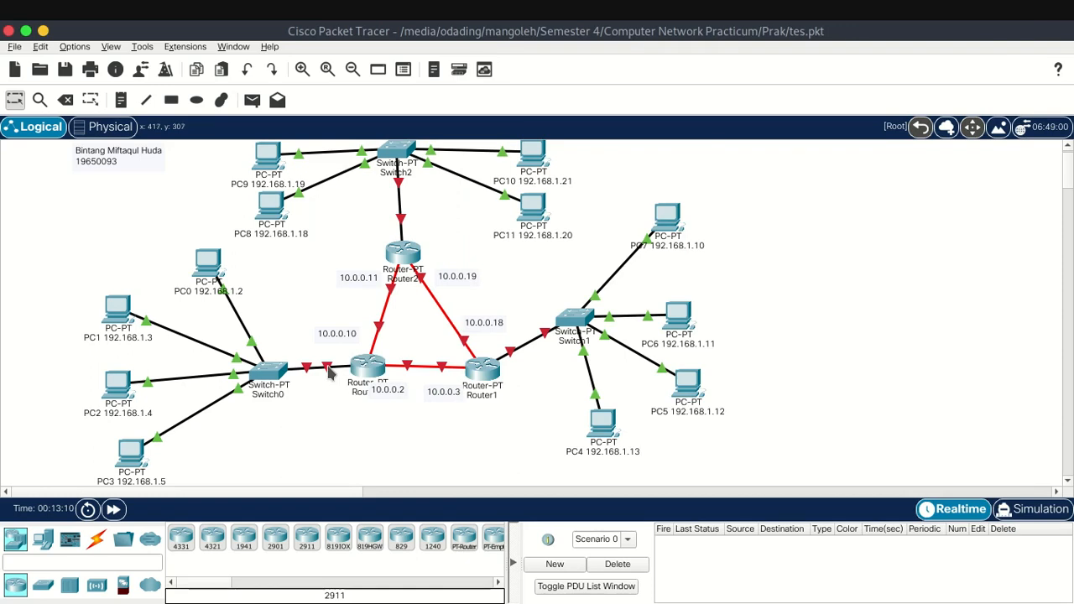
Move Switch0 farther from Router0 and assign Router0's FastEthernet0/0 the address 192.168.1.1 with subnet mask 255.255.255.248.
left_click_drag(281, 384, 253, 365)
left_click(376, 370)
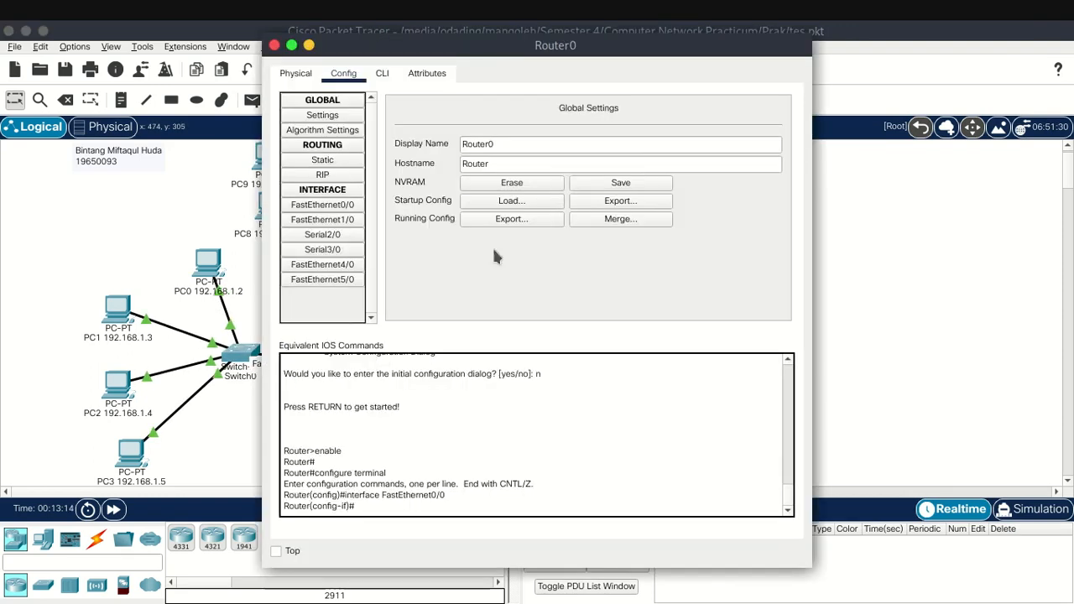
left_click_drag(598, 44, 753, 32)
left_click(477, 192)
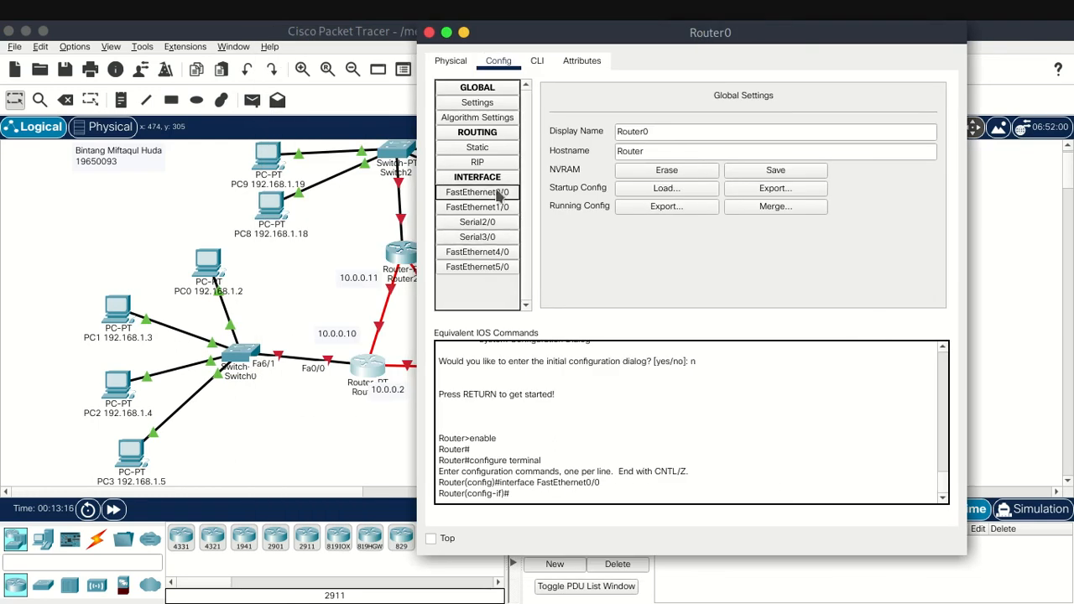
left_click(762, 193)
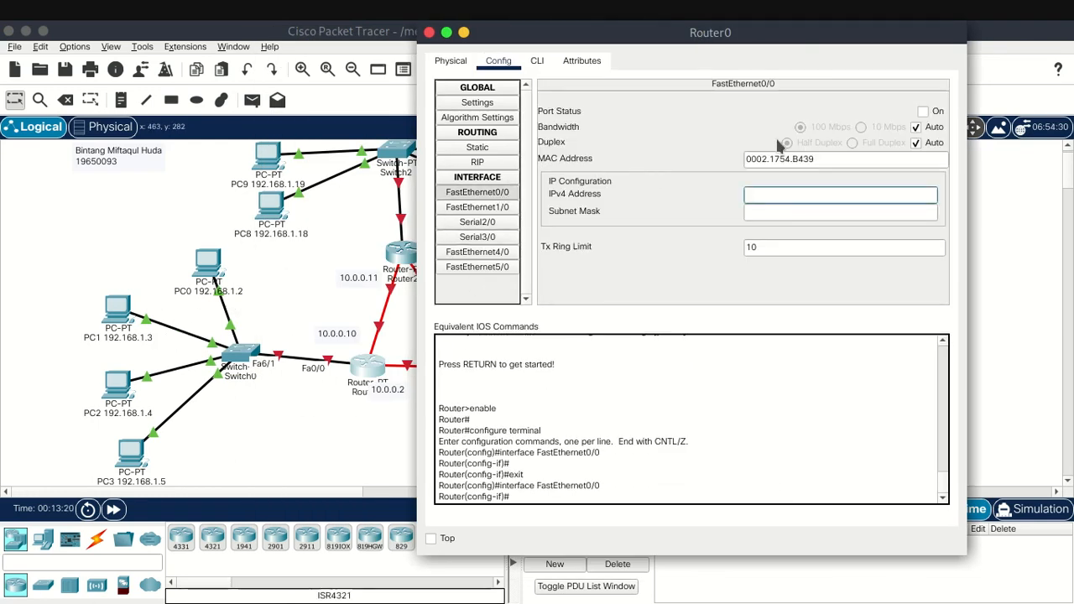
type("192.168.1.1")
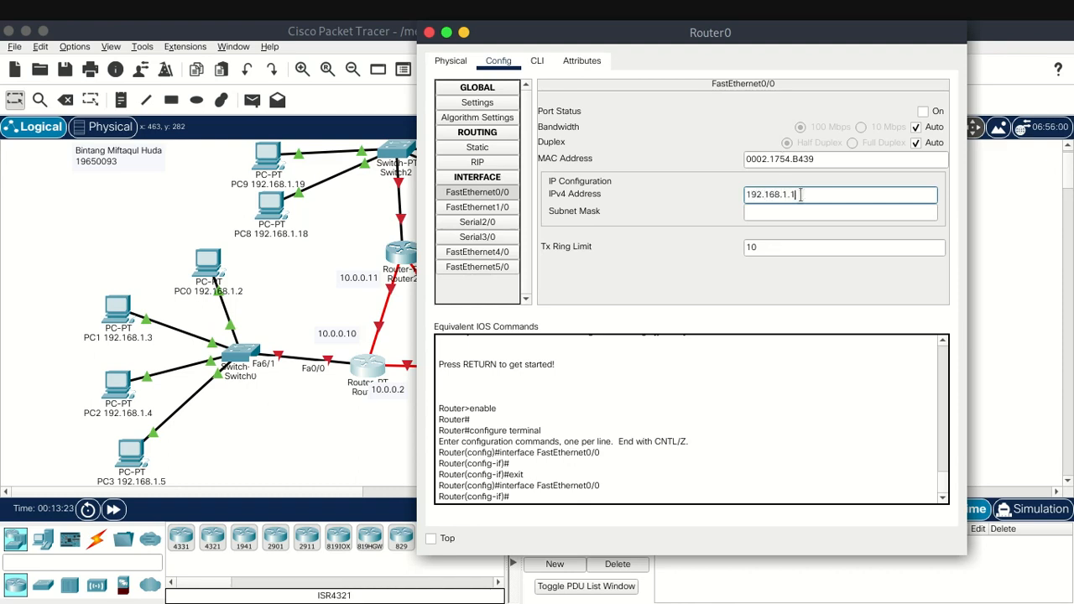
left_click(820, 212)
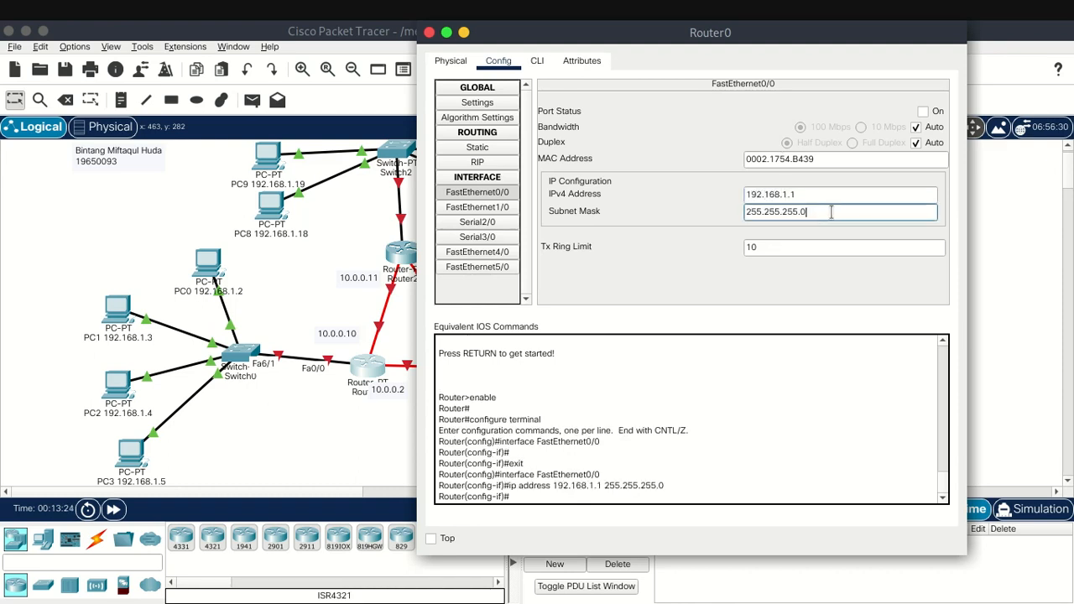
key("BackSpace")
type("248")
key("Return")
left_click_drag(660, 40, 813, 53)
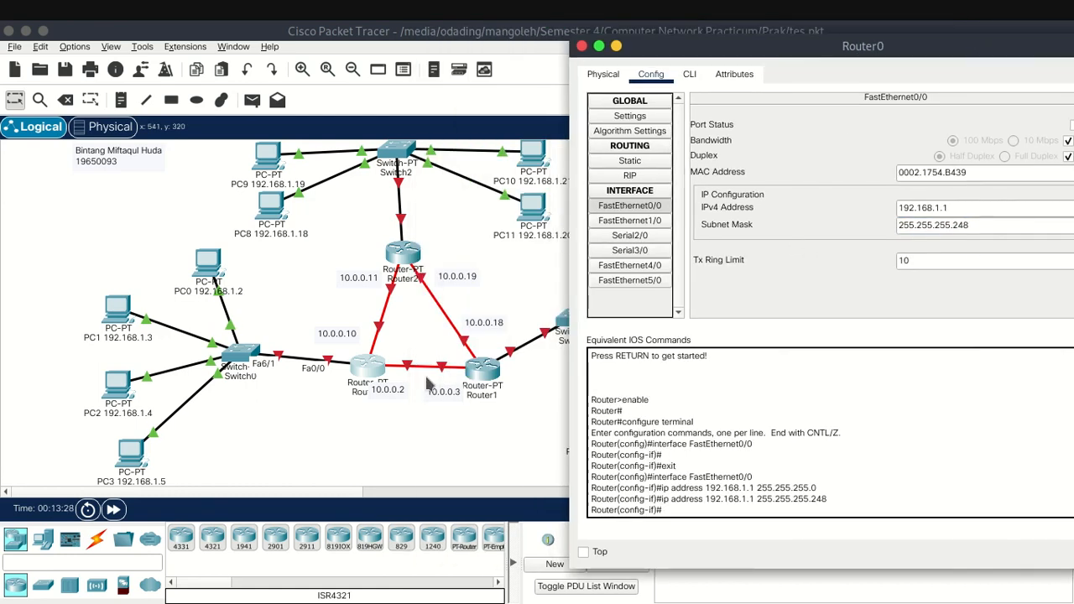
Set Router0's FastEthernet4/0 IPv4 address to 10.0.0.10 and clear its automatically filled subnet mask.
left_click(415, 343)
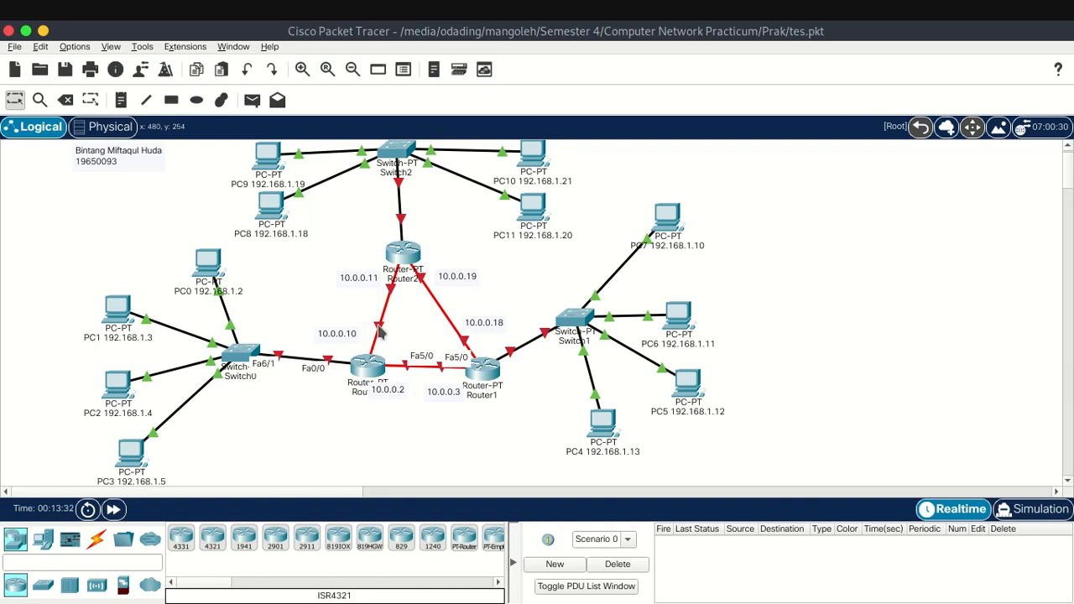
left_click_drag(620, 32, 326, 32)
left_click_drag(878, 48, 850, 62)
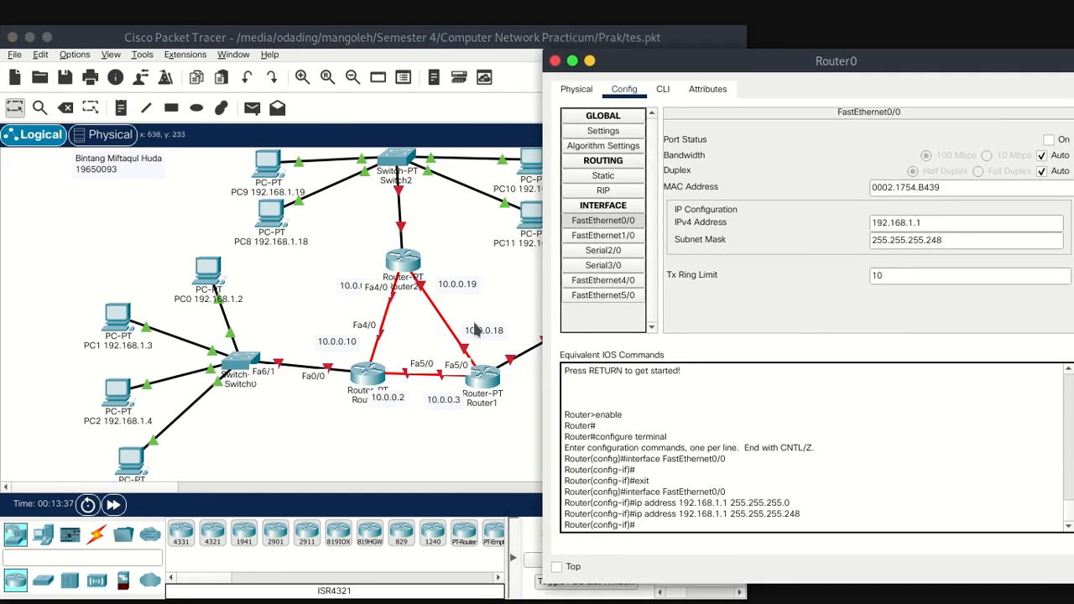
left_click(621, 281)
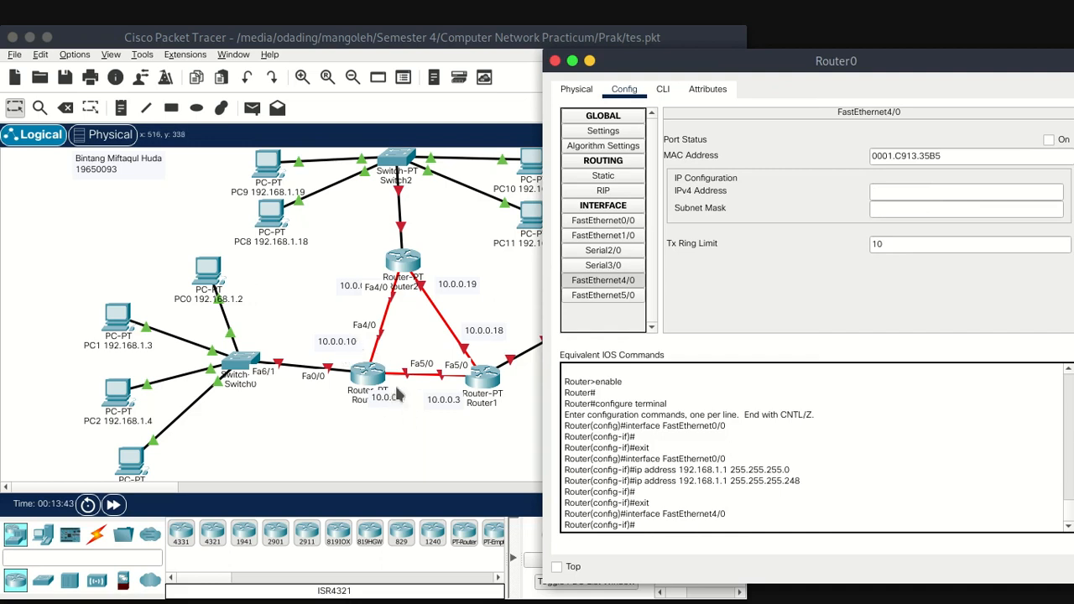
left_click_drag(869, 60, 829, 54)
left_click(869, 181)
type("10.0.0.10")
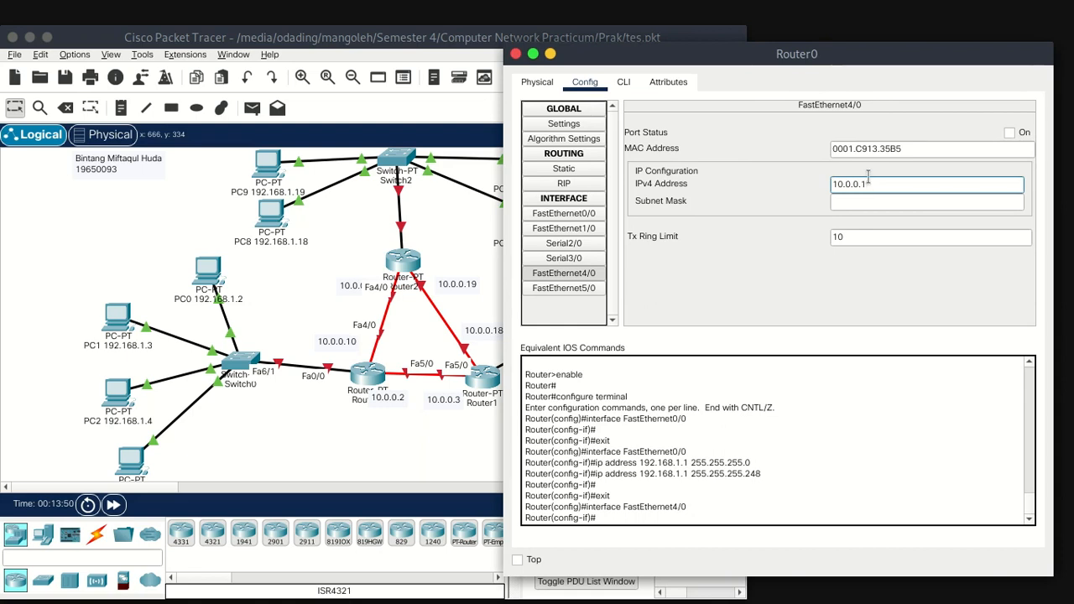
left_click(917, 206)
key("ctrl+a")
key("BackSpace")
Switch to Firefox and copy the /29 subnet mask 255.255.255.248 from the Wikipedia subnetting table.
key("alt+Tab")
left_click(649, 301)
scroll(783, 323, "up", 10)
scroll(784, 322, "down", 2)
scroll(784, 322, "up", 2)
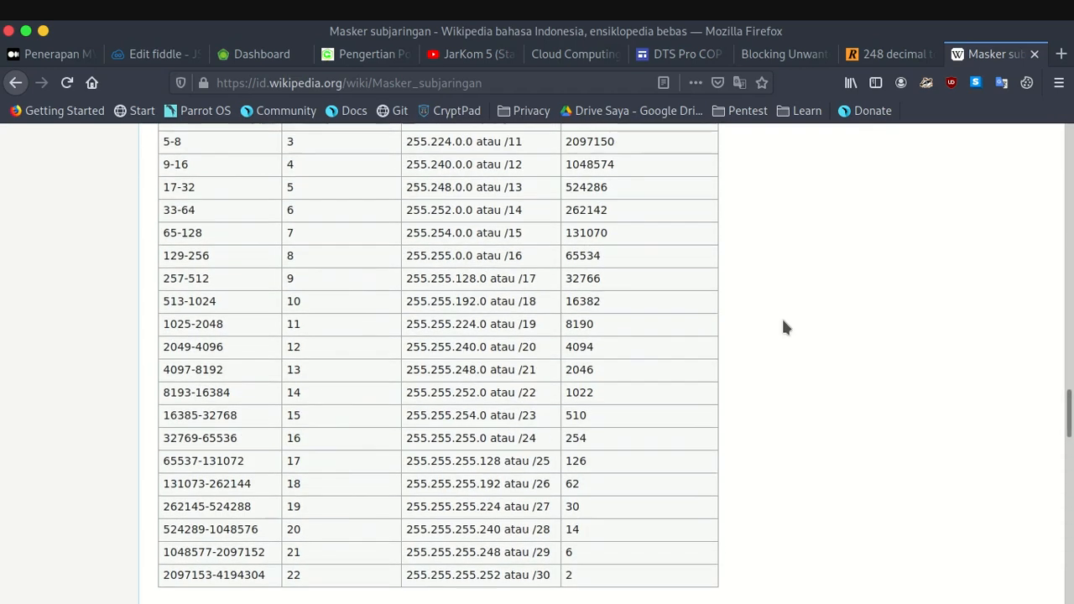
scroll(783, 322, "down", 1)
scroll(783, 321, "up", 3)
scroll(783, 321, "up", 5)
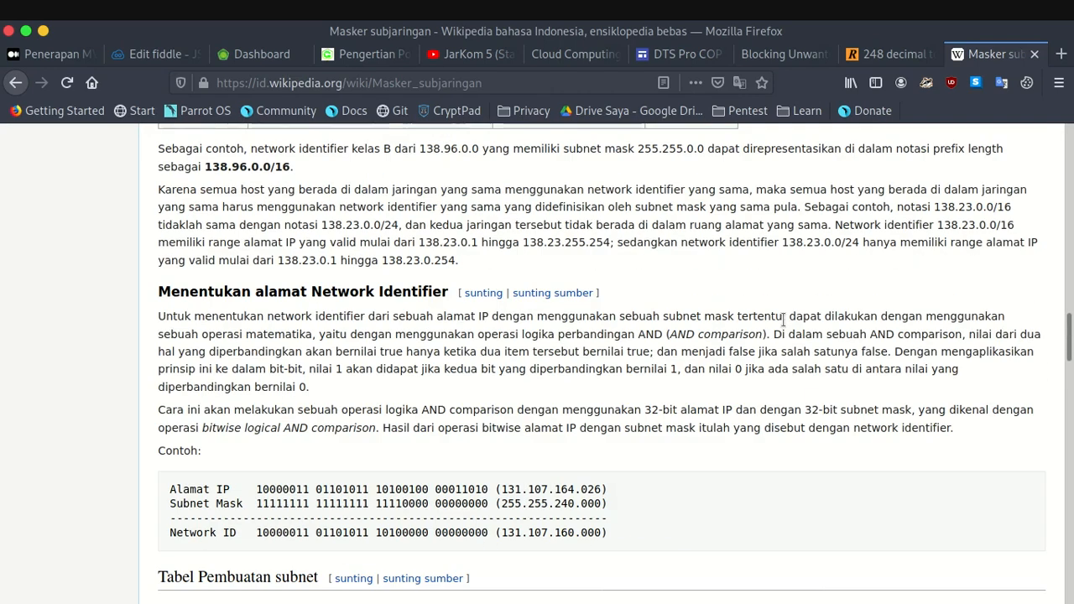
scroll(781, 324, "down", 10)
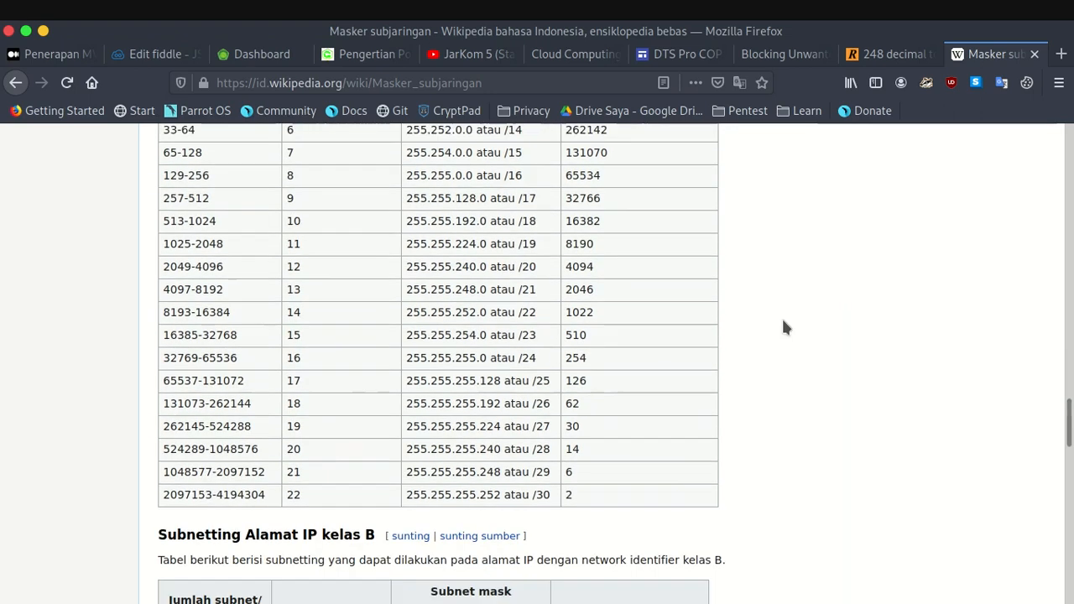
left_click_drag(501, 464, 407, 463)
key("ctrl+c")
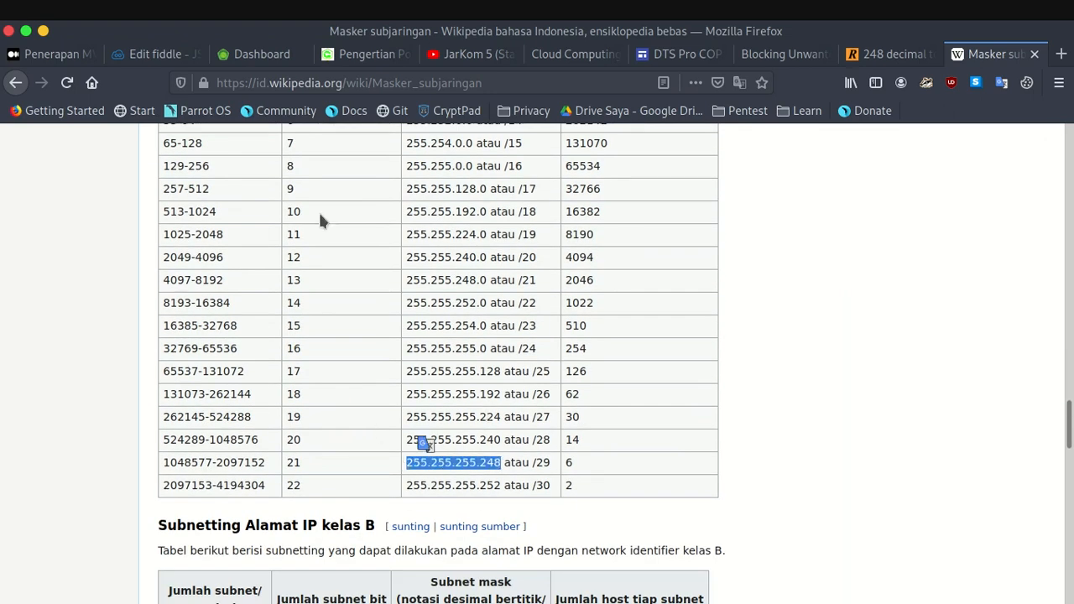
Return to Packet Tracer, set Router0's FastEthernet4/0 subnet mask to 255.255.255.248 and copy the clean mask value.
key("alt+Tab")
left_click(911, 201)
key("ctrl+v")
left_click_drag(895, 200, 801, 201)
key("BackSpace")
key("ctrl+a")
key("ctrl+c")
key("Return")
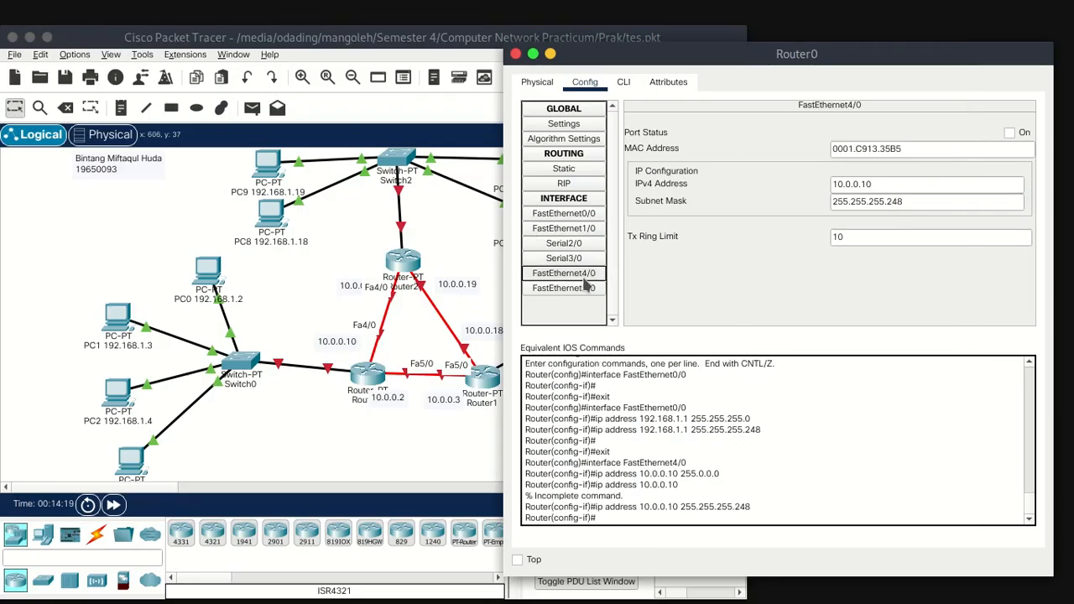
Assign Router0's FastEthernet5/0 the IPv4 address 10.0.0.2 with subnet mask 255.255.255.248.
left_click(587, 288)
left_click(875, 204)
key("ctrl+v")
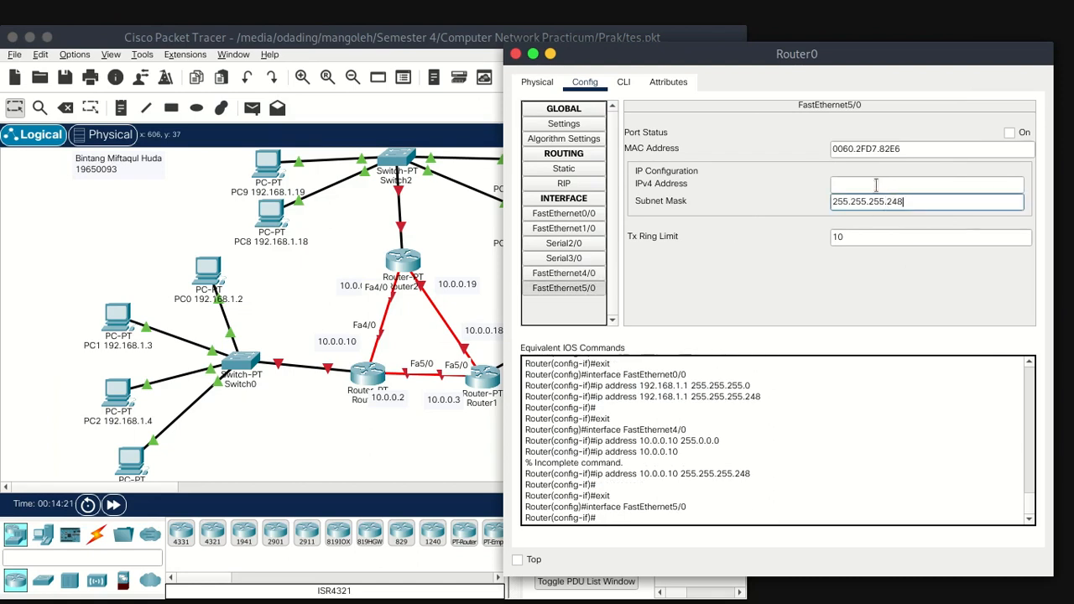
left_click(909, 186)
type("10.0.0.2")
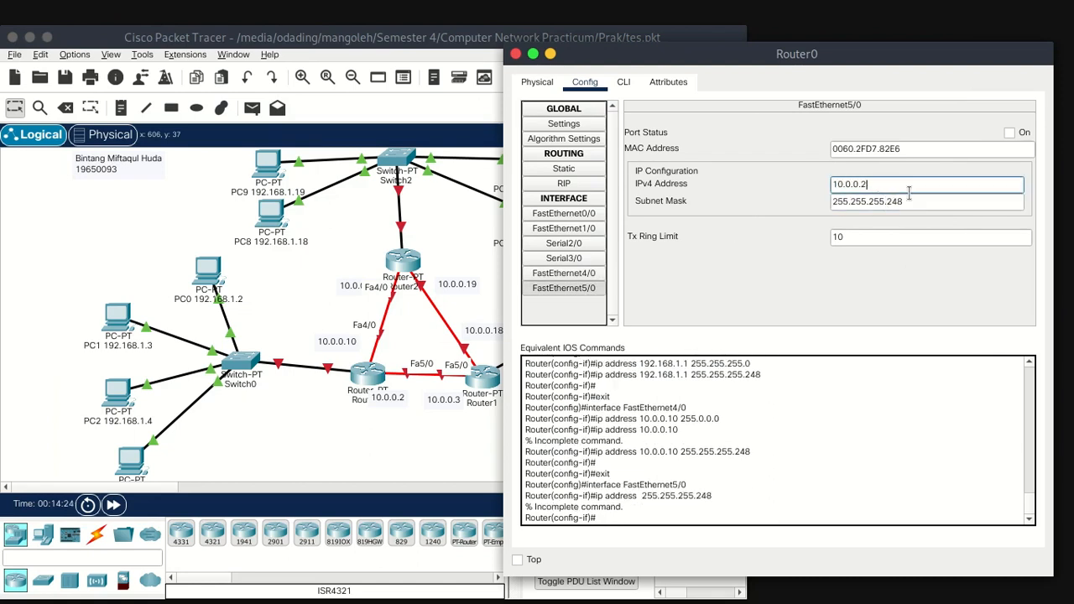
key("Return")
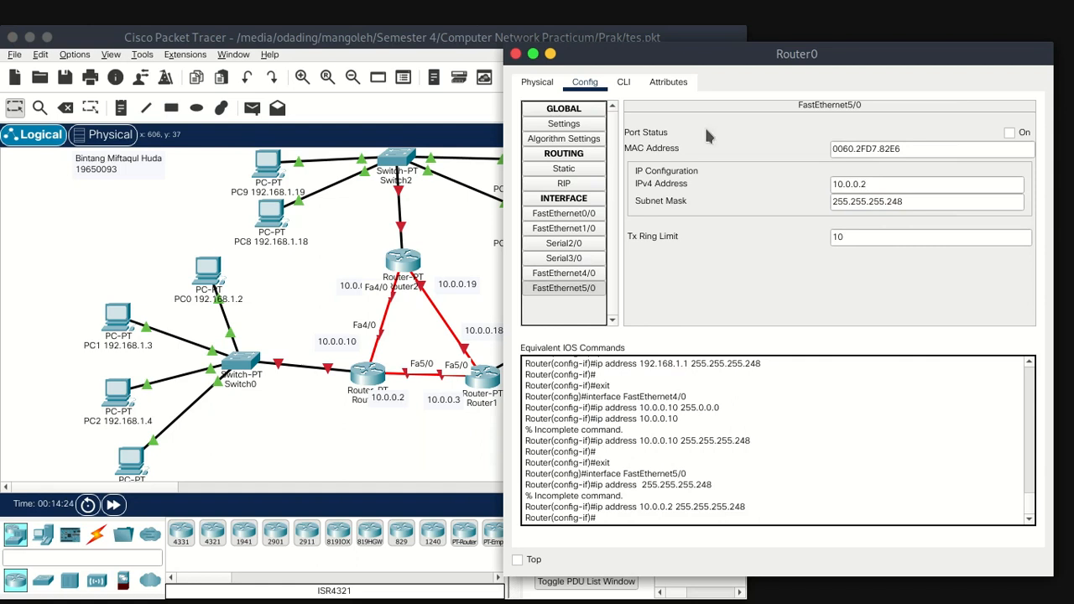
Turn on Router0's FastEthernet4/0, FastEthernet5/0 and FastEthernet0/0 ports, recheck the two link ports and close its configuration.
left_click(515, 53)
left_click(368, 373)
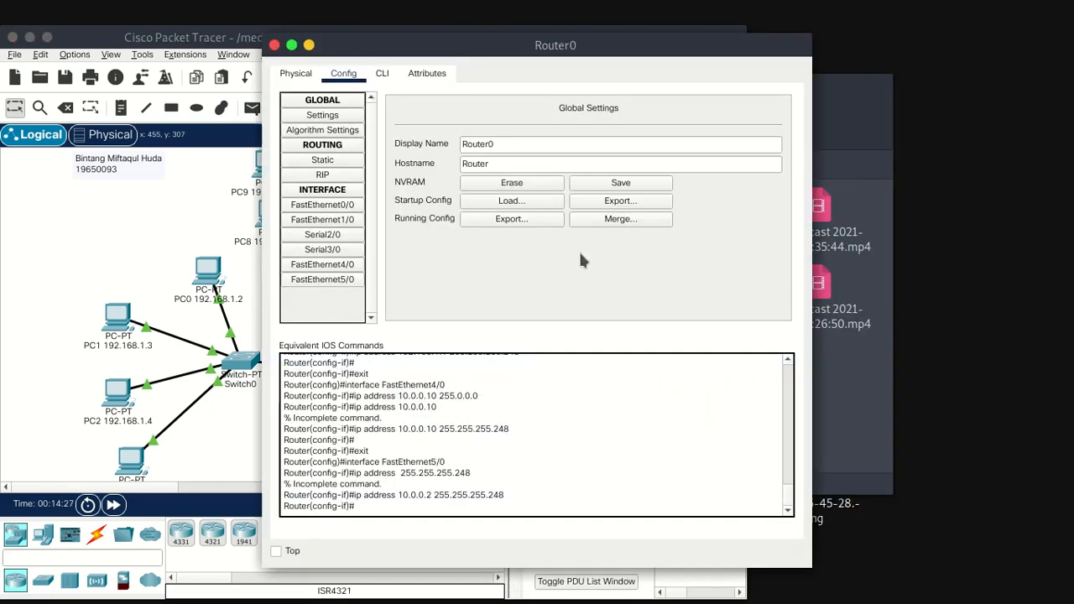
left_click_drag(515, 47, 796, 43)
left_click(668, 231)
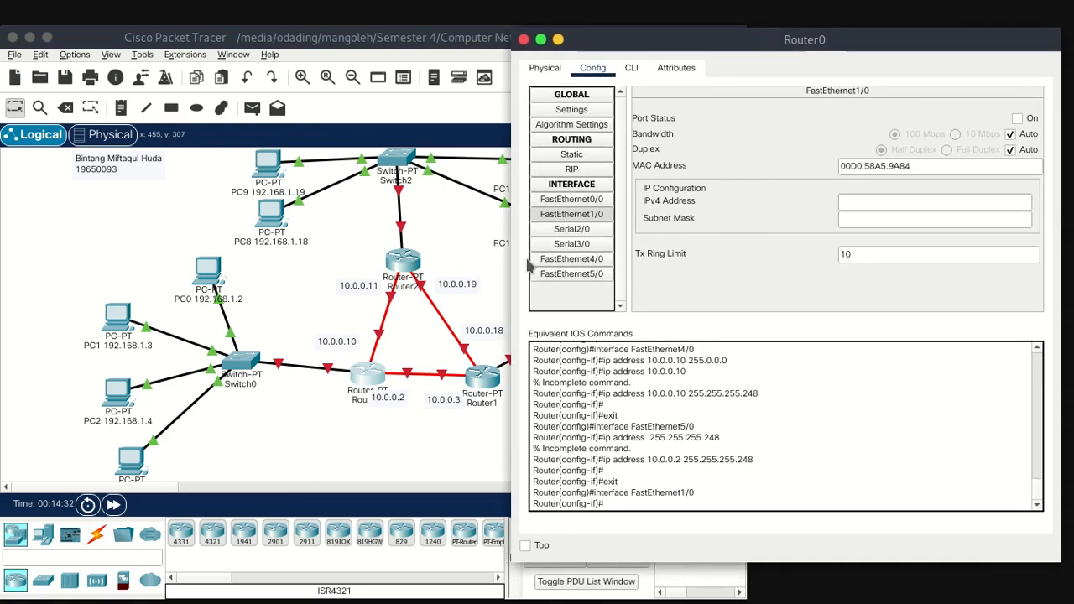
left_click(588, 261)
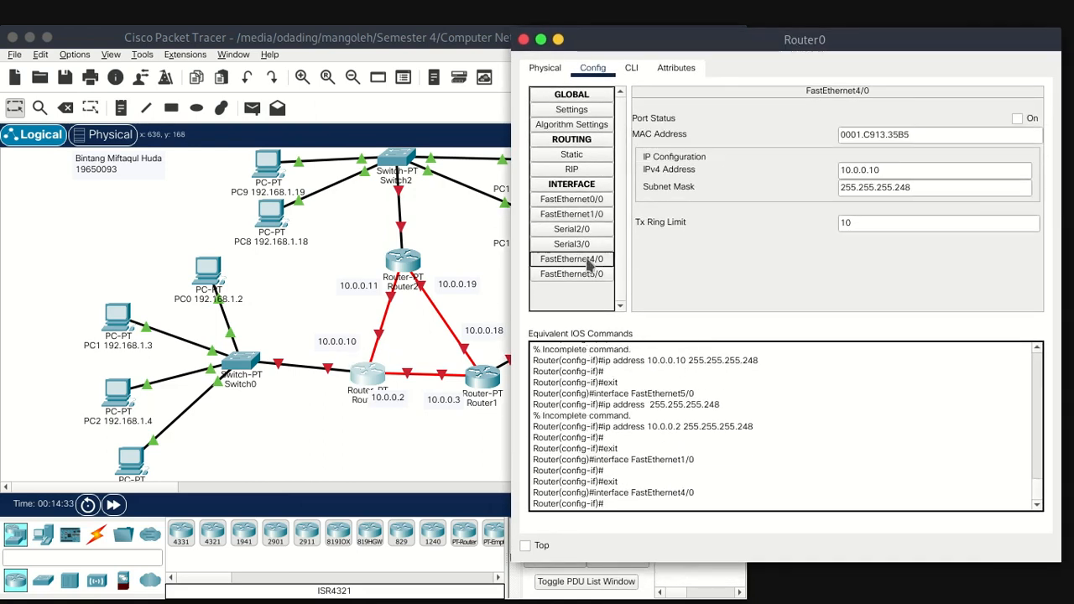
left_click(1018, 120)
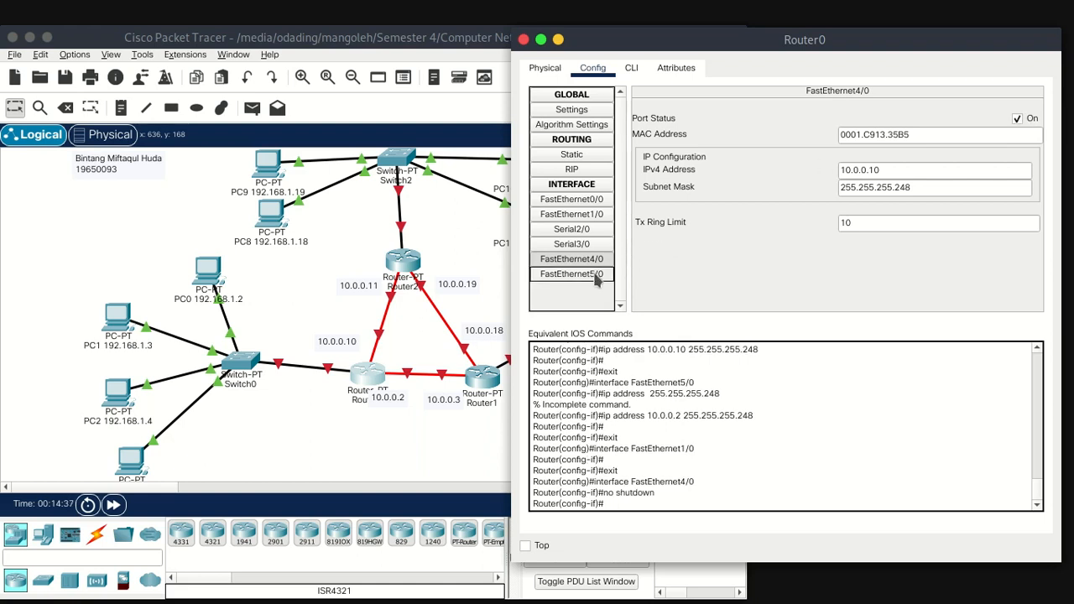
left_click(596, 275)
left_click(1017, 120)
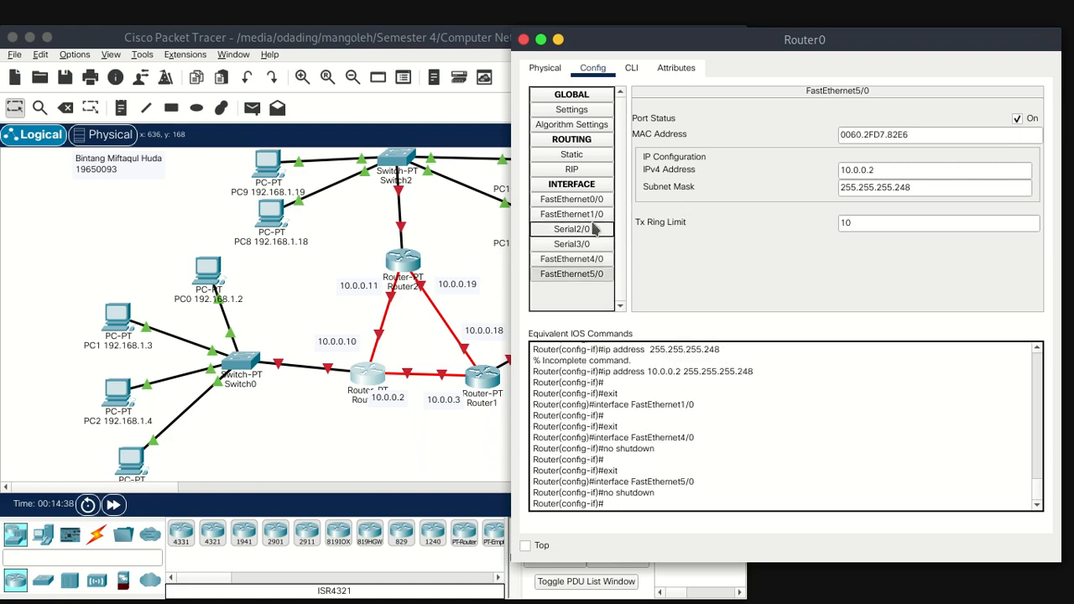
left_click(579, 199)
left_click(1018, 120)
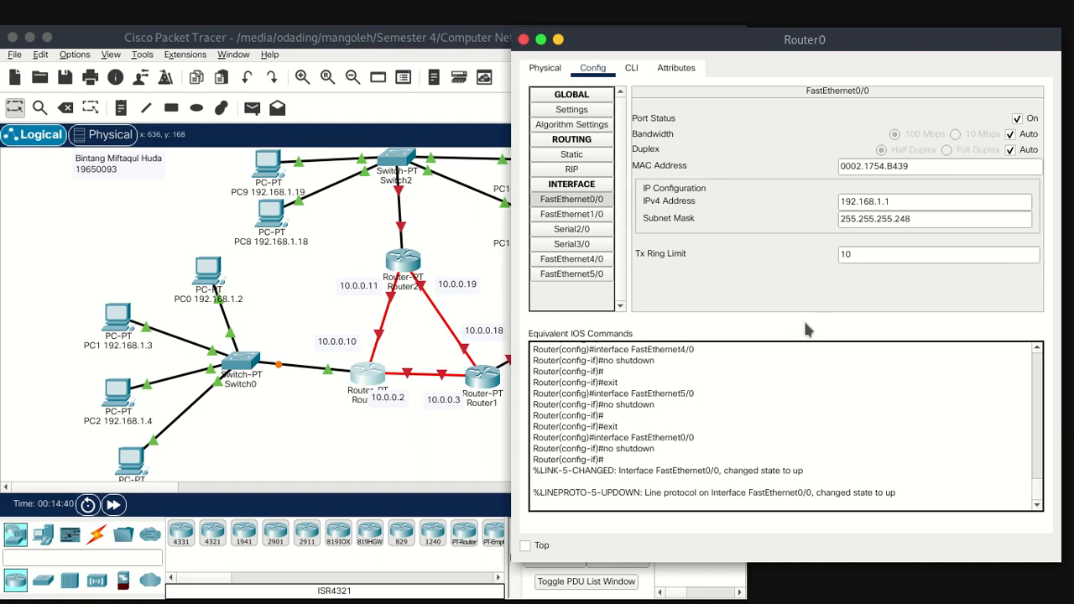
left_click(601, 259)
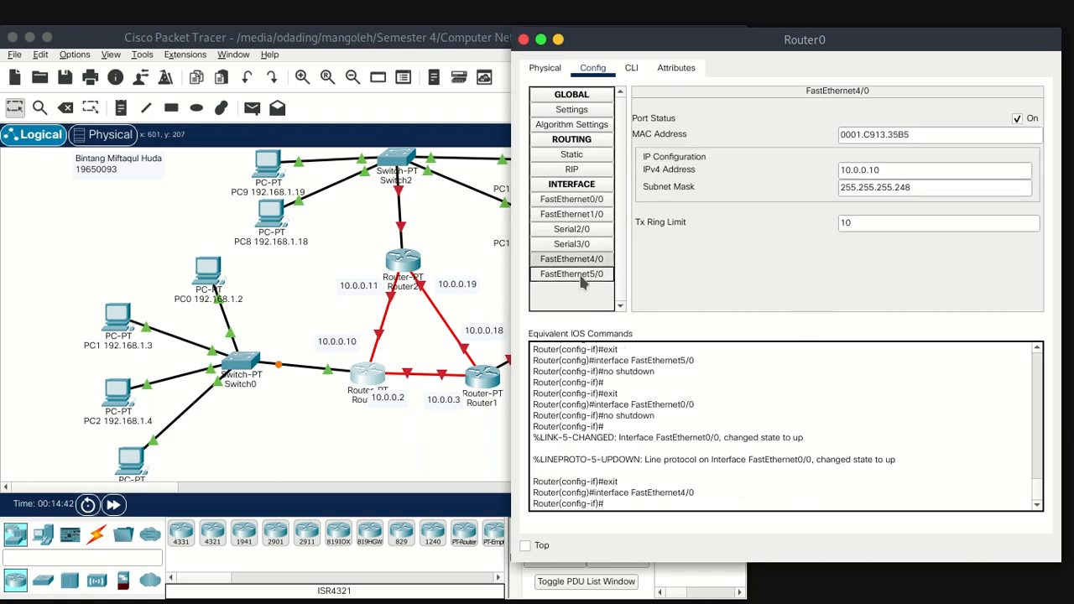
left_click(587, 274)
left_click(523, 41)
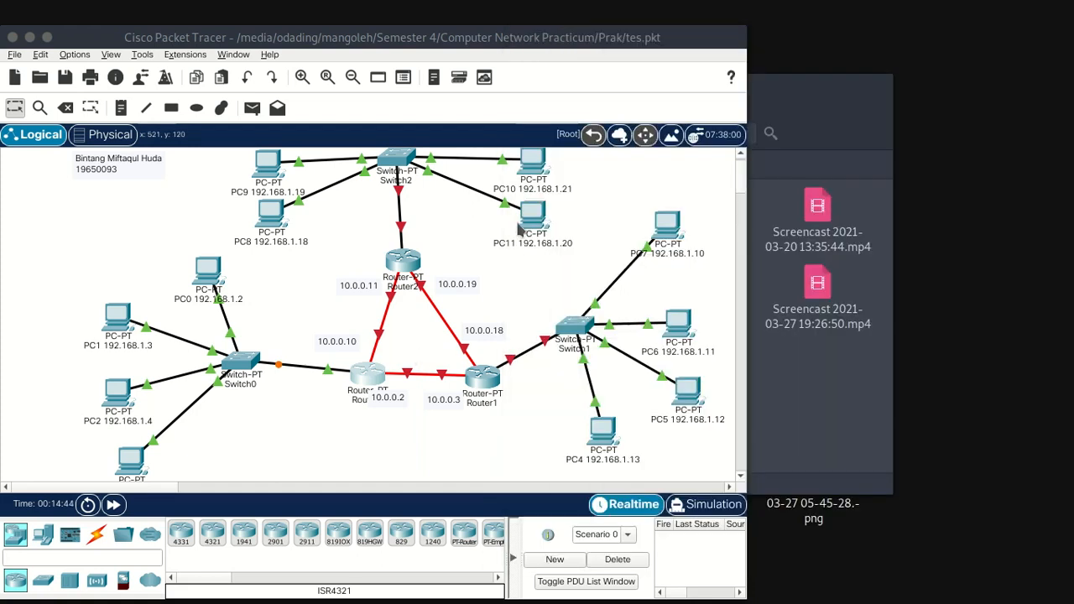
Assign Router1's FastEthernet5/0, facing Router0, the IPv4 address 10.0.0.3 with subnet mask 255.255.255.248.
left_click(484, 380)
left_click_drag(654, 53, 915, 56)
left_click(606, 75)
left_click(426, 405)
left_click(427, 411)
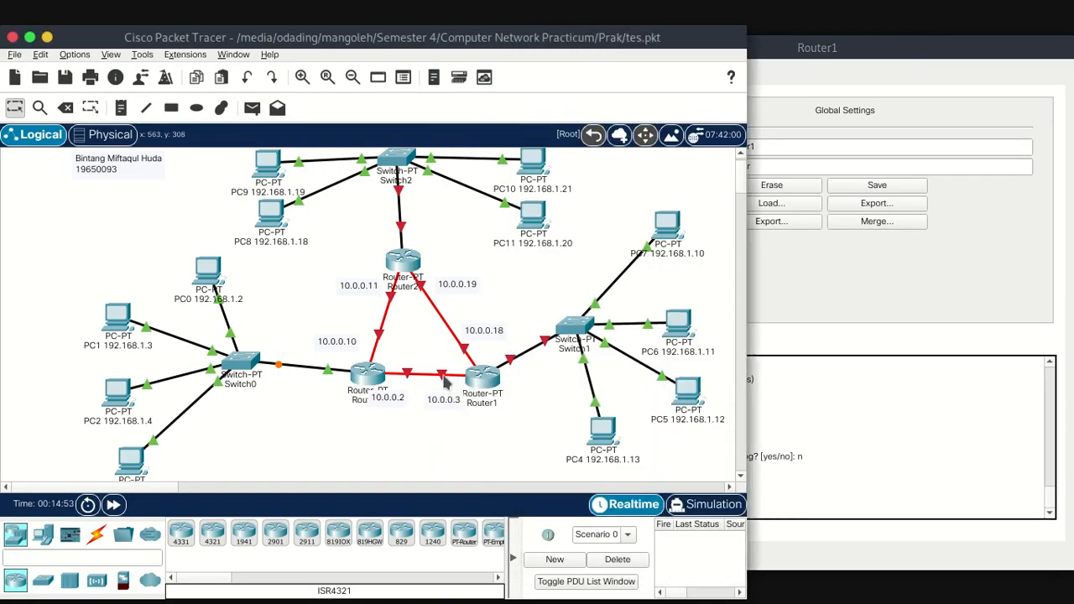
left_click(834, 295)
left_click(601, 282)
left_click(910, 178)
type("10.0.0.3")
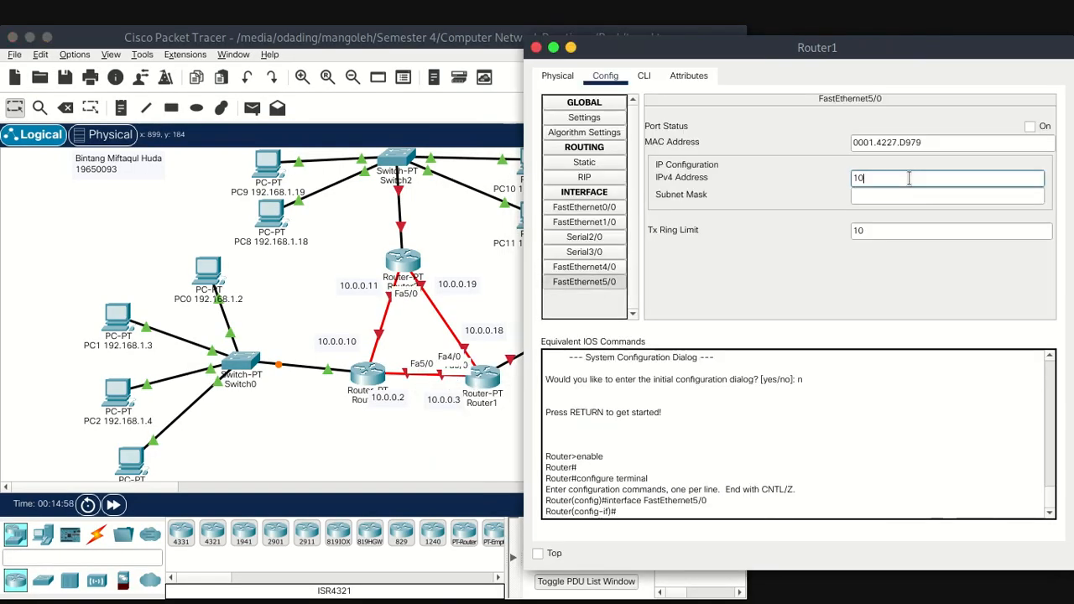
left_click(906, 195)
key("ctrl+a")
key("ctrl+v")
key("Return")
Assign Router1's FastEthernet4/0 the IPv4 address 10.0.0.18 with subnet mask 255.255.255.248.
left_click(584, 267)
left_click(883, 178)
type("10.0.0.18")
left_click(888, 195)
key("ctrl+a")
key("ctrl+v")
key("Return")
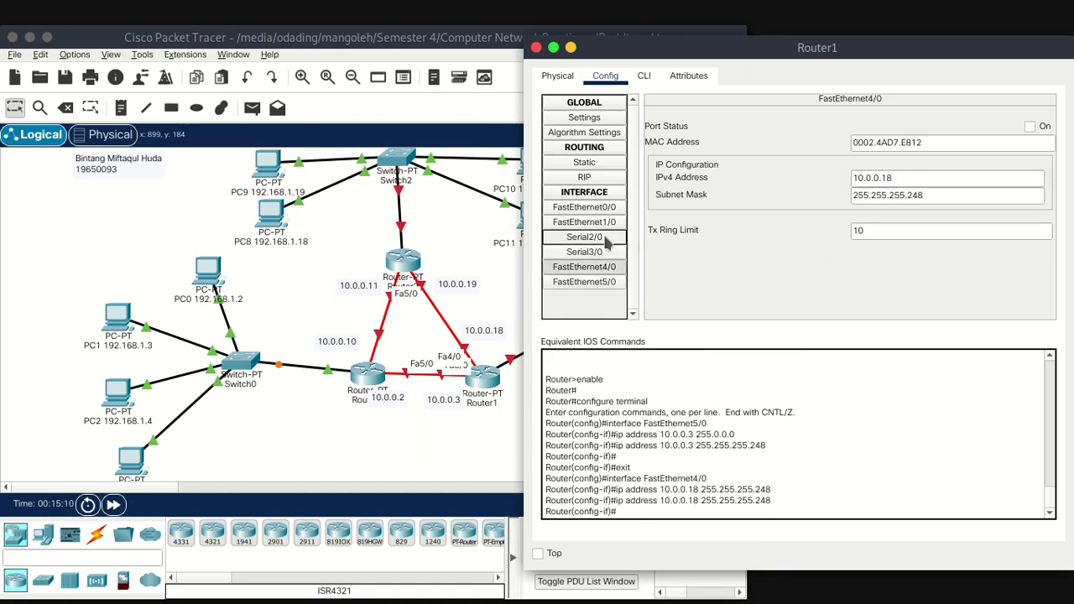
Check which Router1 port connects to Switch1 and set FastEthernet0/0's IPv4 address to 192.168.1.9.
left_click(584, 222)
left_click(584, 206)
left_click_drag(845, 54, 926, 59)
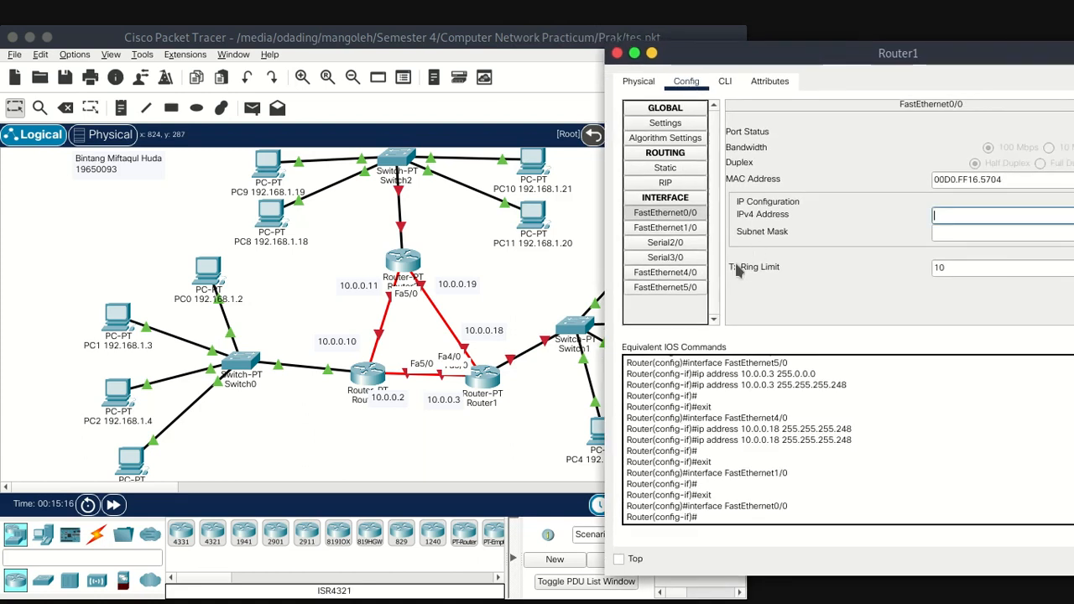
left_click(509, 381)
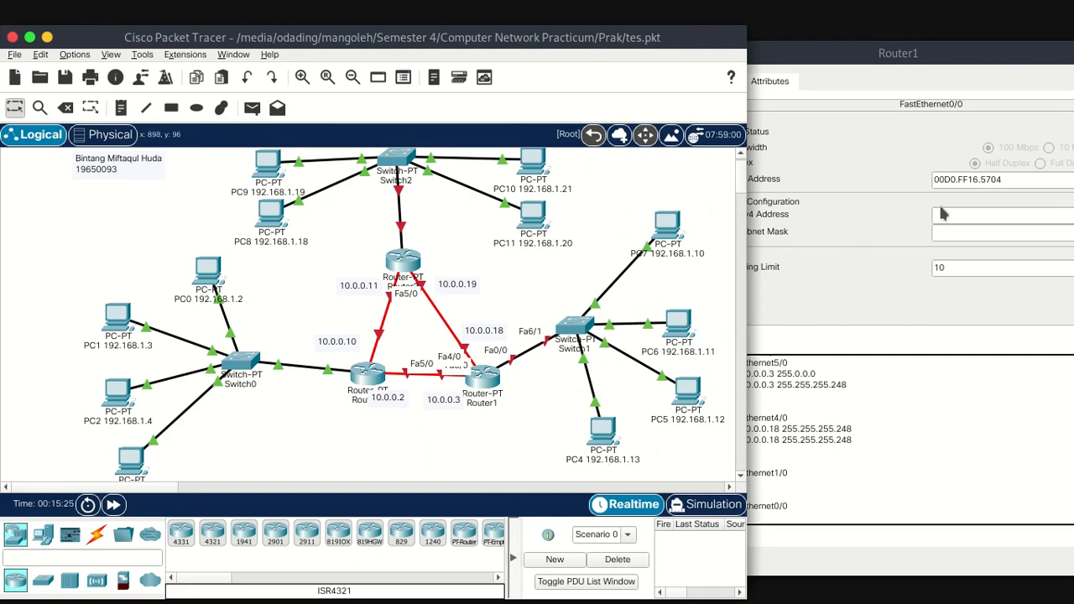
left_click(1011, 212)
type("192.")
left_click_drag(933, 62, 859, 69)
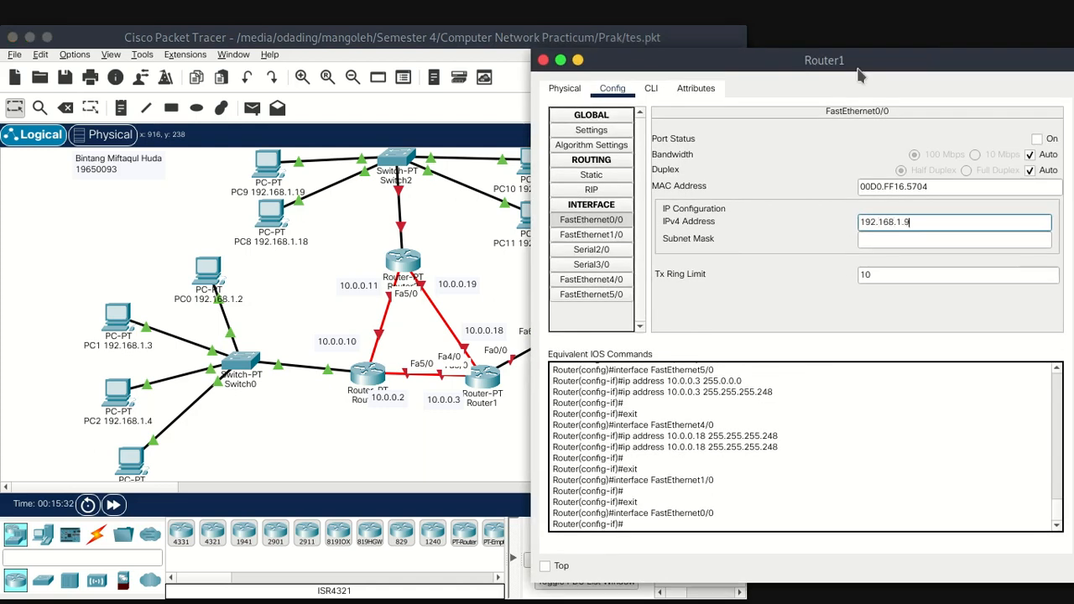
key("Tab")
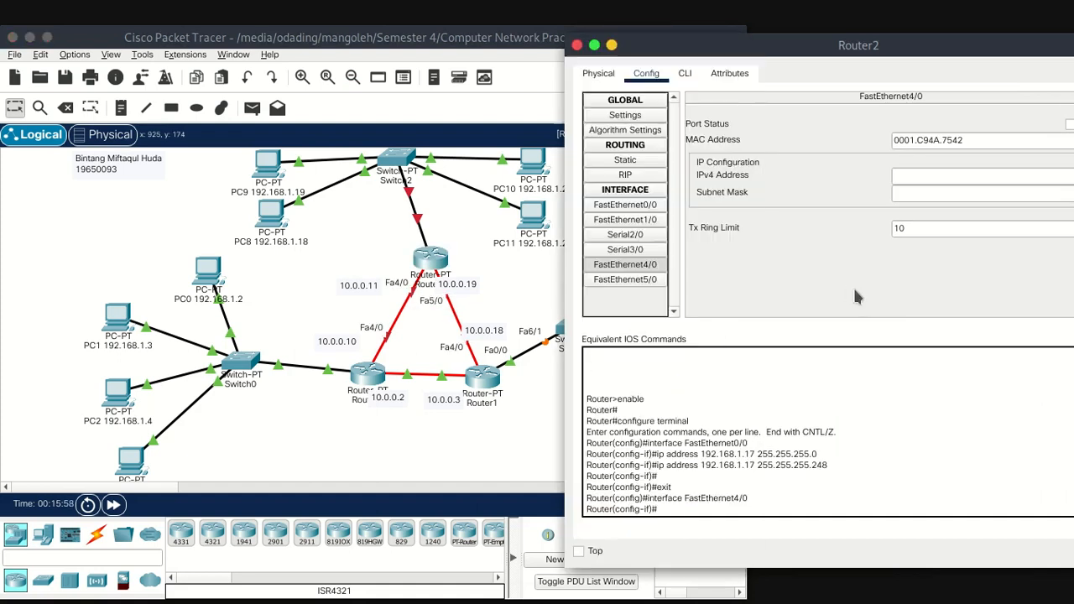
Open the IPv4 address of Router2's FastEthernet4/0 for editing.
left_click(915, 176)
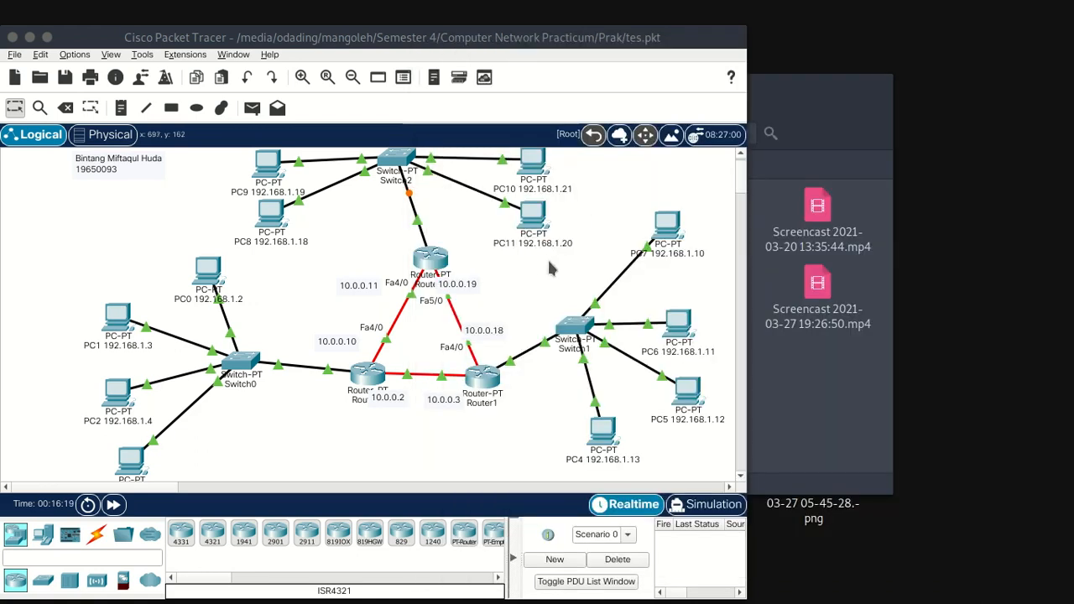
Rearrange the three routers into a wider triangle and move the 10.0.0.2 and 10.0.0.3 labels clear of the router names.
scroll(547, 267, "down", 1)
left_click(29, 36)
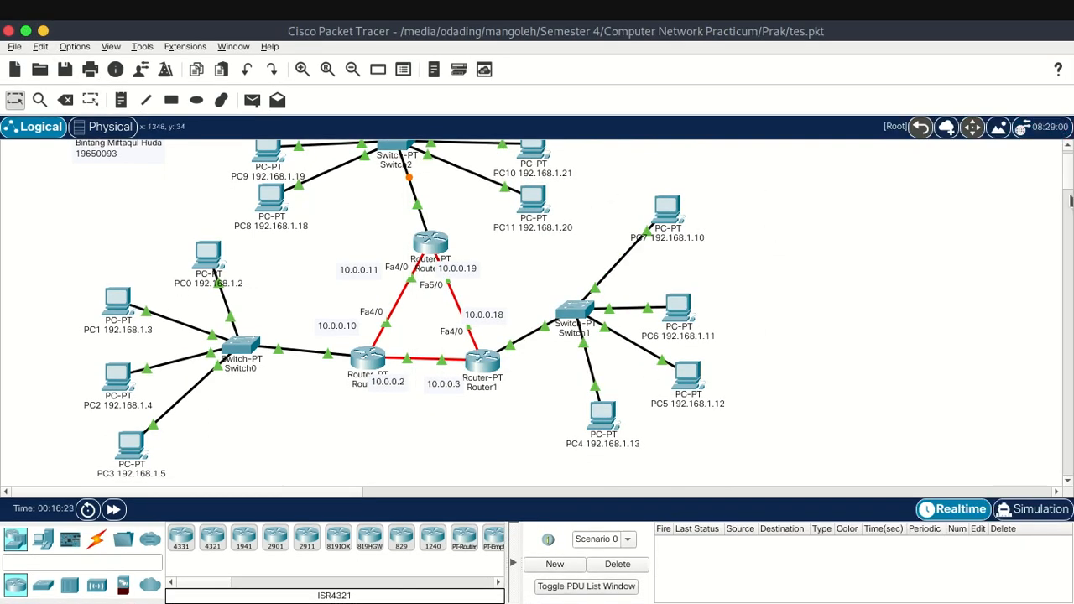
scroll(625, 278, "up", 3)
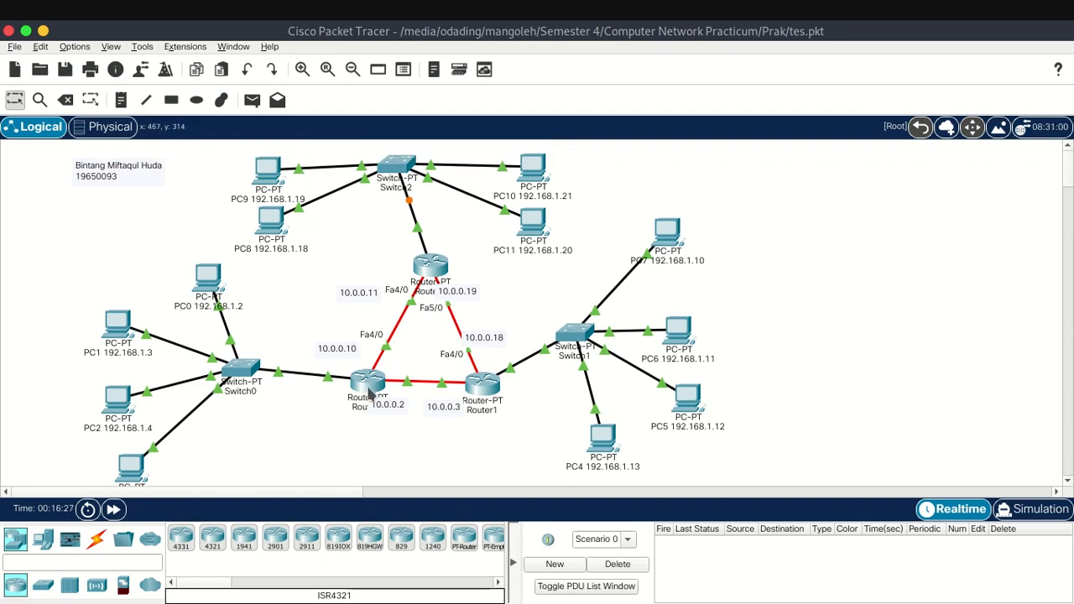
left_click_drag(359, 388, 329, 388)
left_click_drag(420, 275, 408, 251)
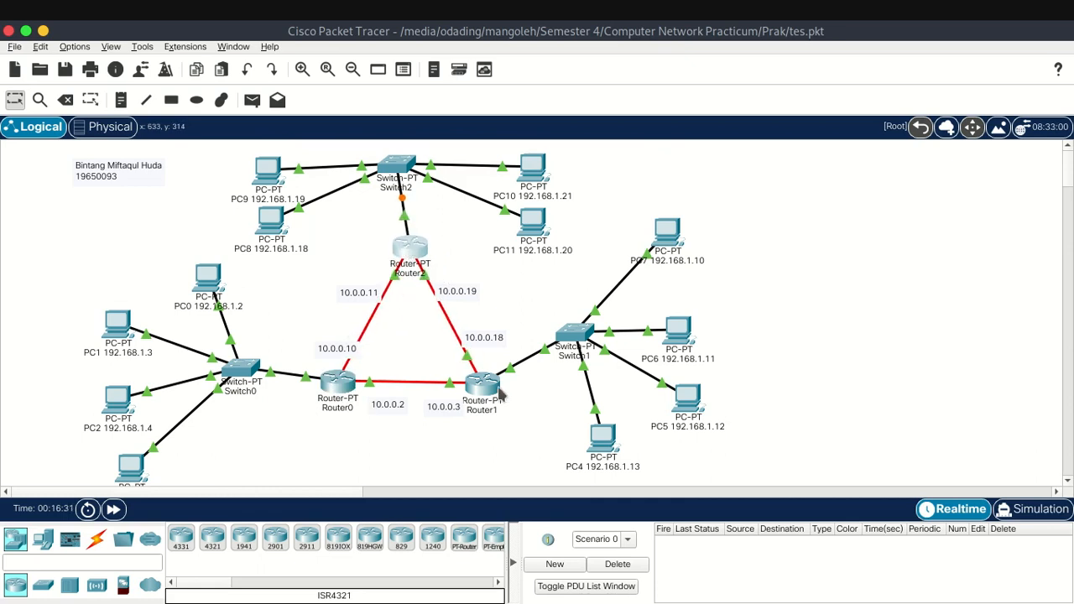
left_click_drag(481, 394, 487, 395)
left_click_drag(393, 407, 381, 413)
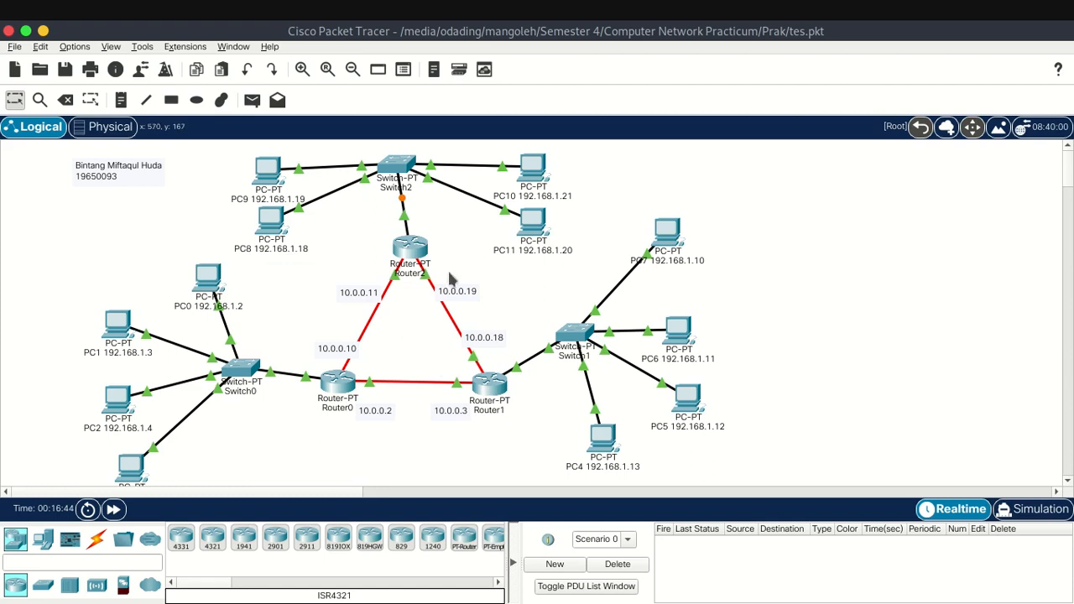
Open Router0's static route settings and place its window beside the topology so both are visible.
left_click(345, 393)
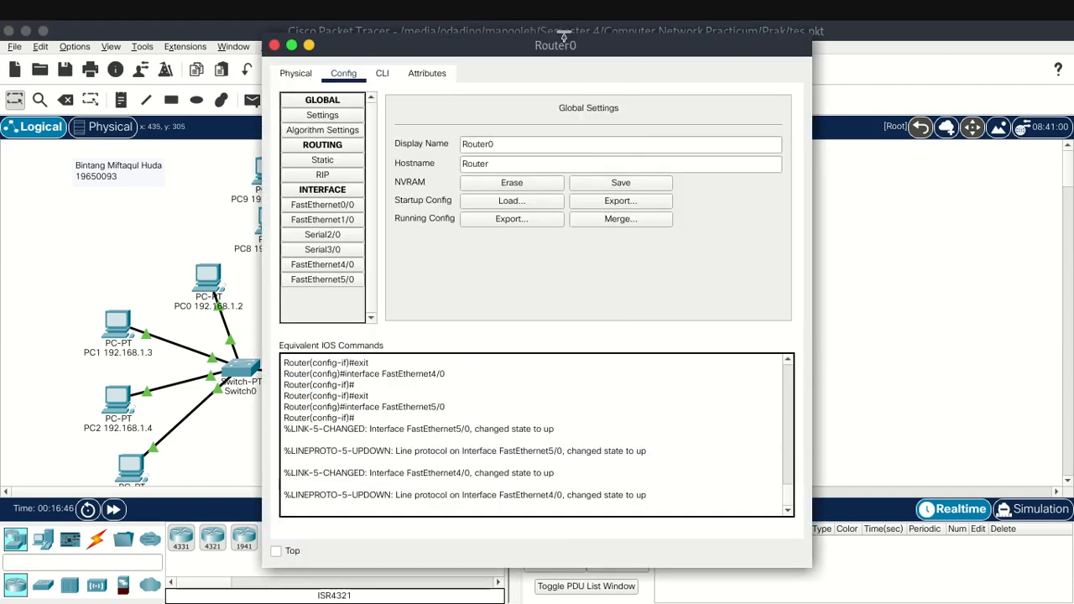
left_click_drag(385, 32, 1, 178)
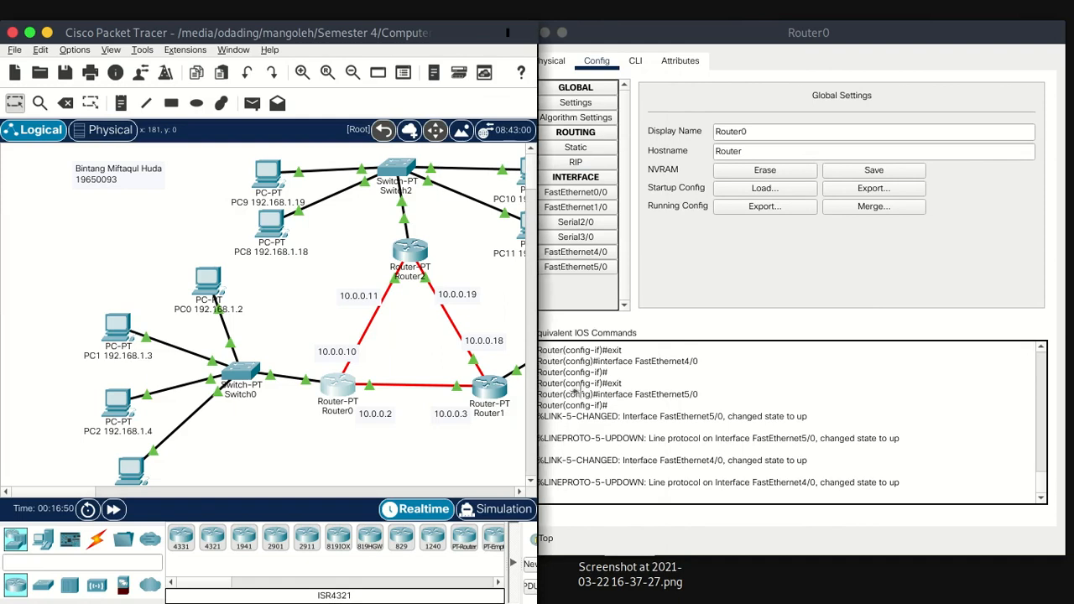
left_click(900, 327)
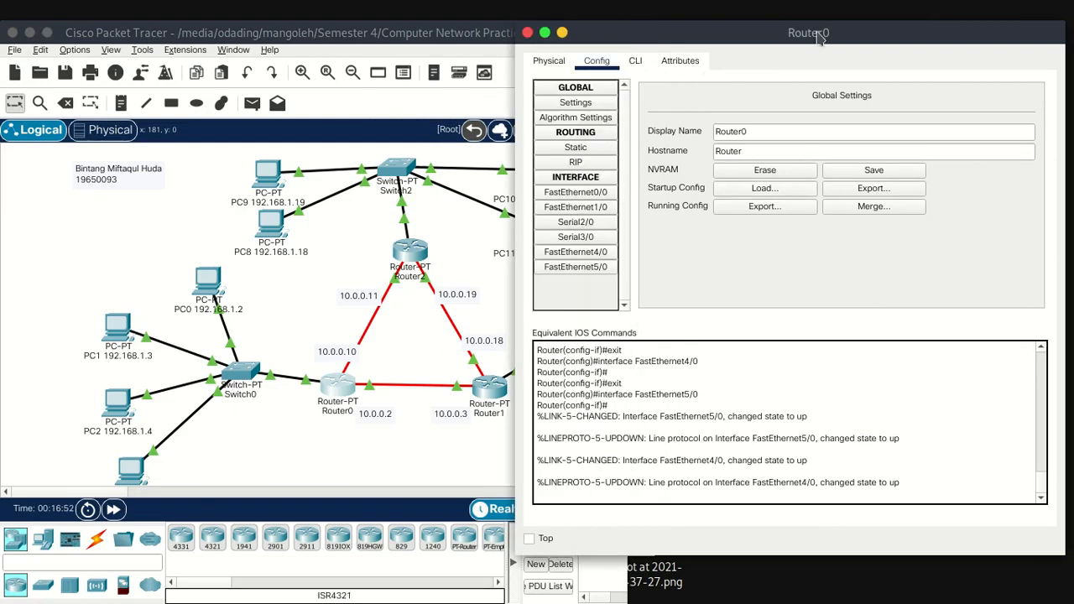
left_click(582, 147)
mouse_move(794, 31)
left_mouse_down()
mouse_move(810, 32)
mouse_move(773, 32)
mouse_move(799, 32)
left_mouse_up()
left_click(755, 120)
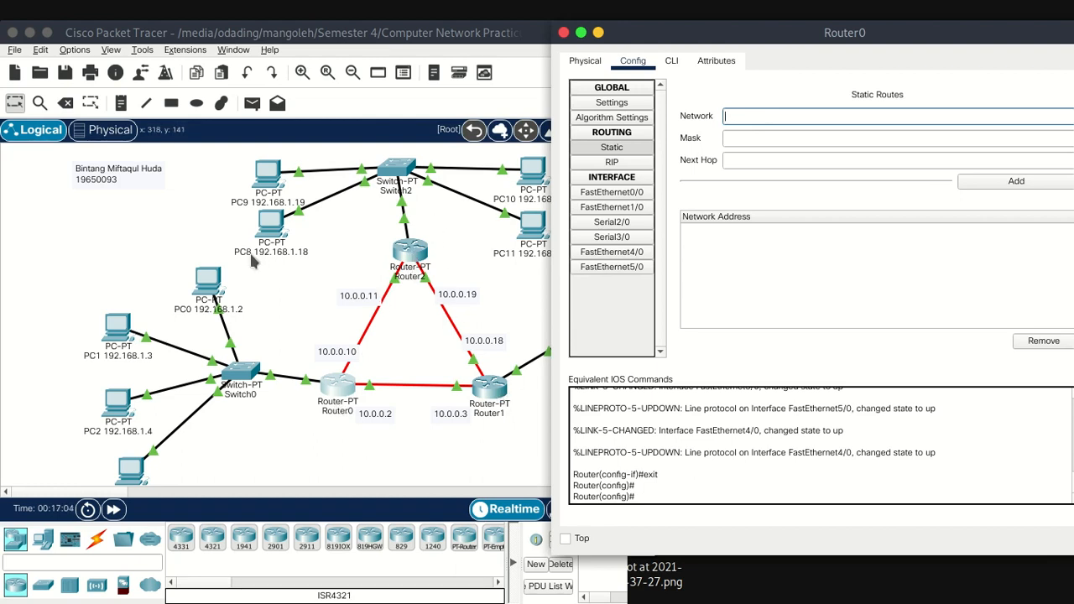
Add a static route on Router0 to network 192.168.1.16 with mask 255.255.255.248 and next hop 10.0.0.11.
type("192")
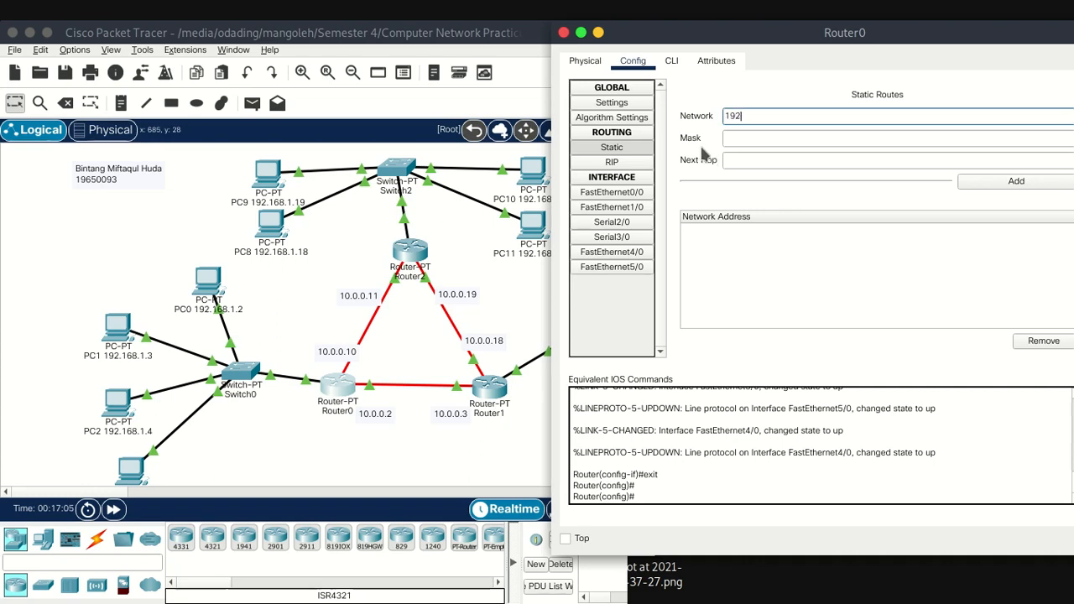
type(".168.1.16")
left_click(804, 138)
left_click_drag(776, 117, 803, 136)
left_click(772, 138)
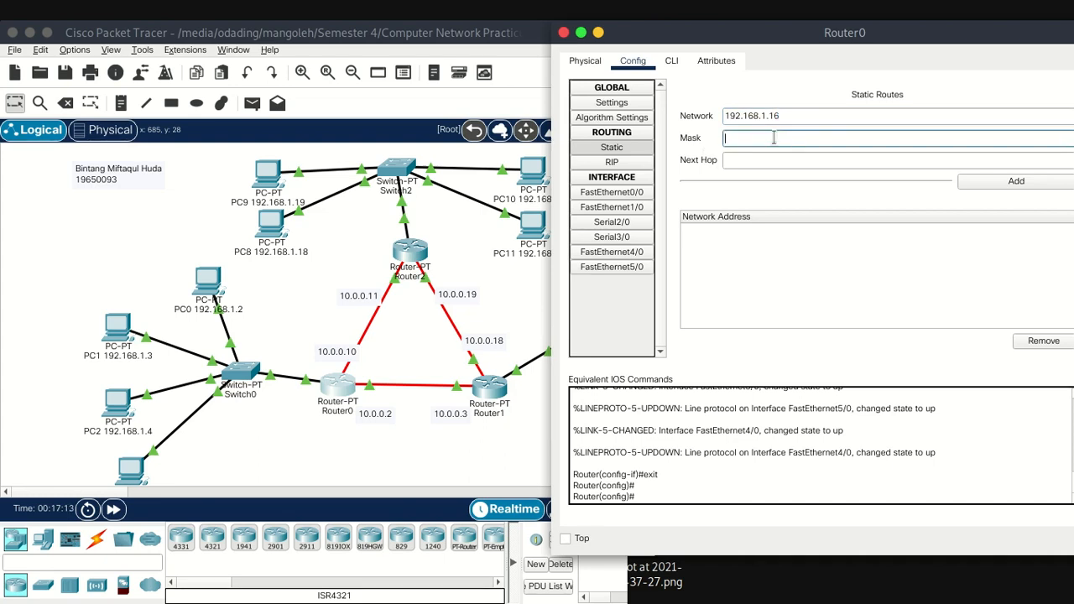
left_click(805, 115)
left_click(755, 141)
type("255.255.255.248")
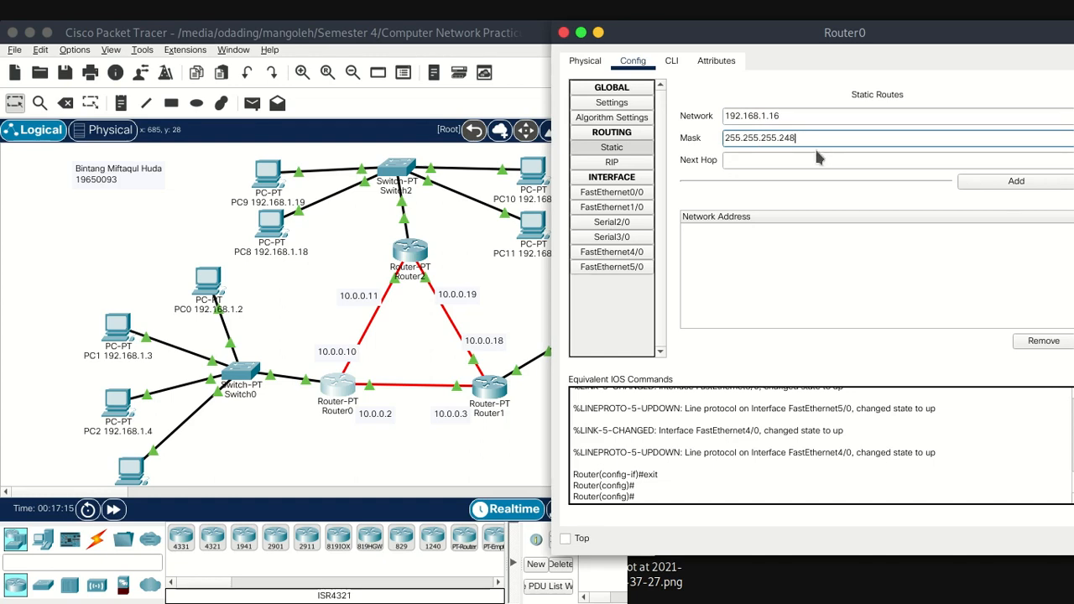
key("Tab")
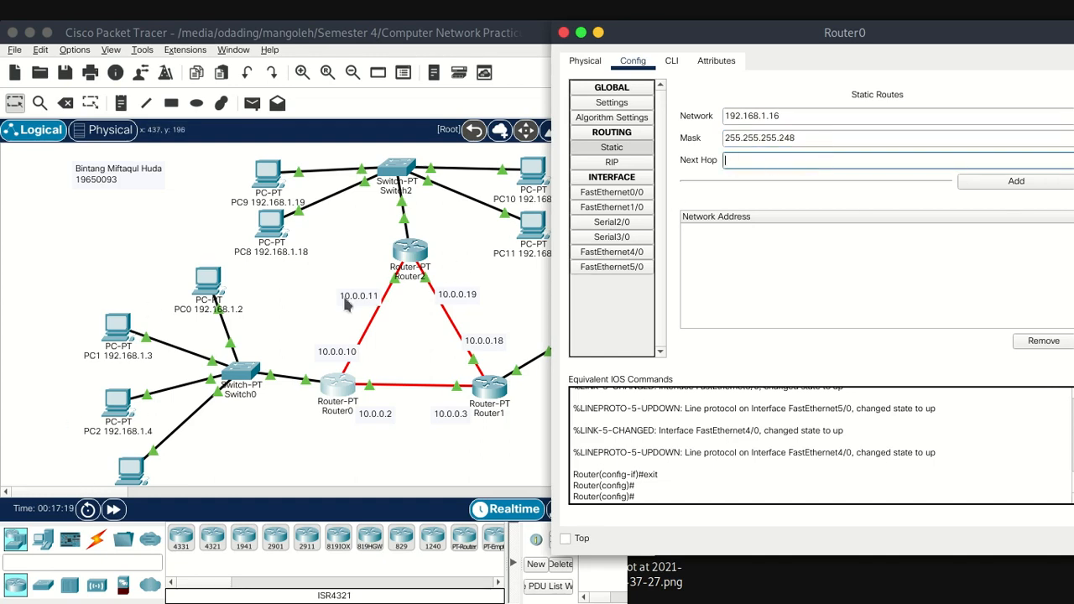
type("10.0.0.11")
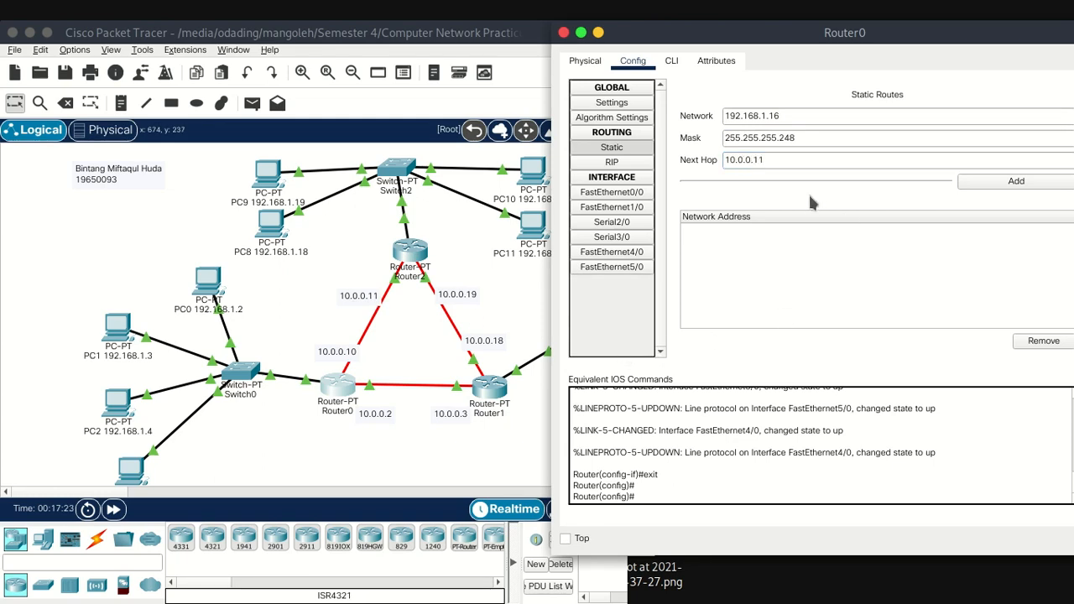
left_click(1046, 179)
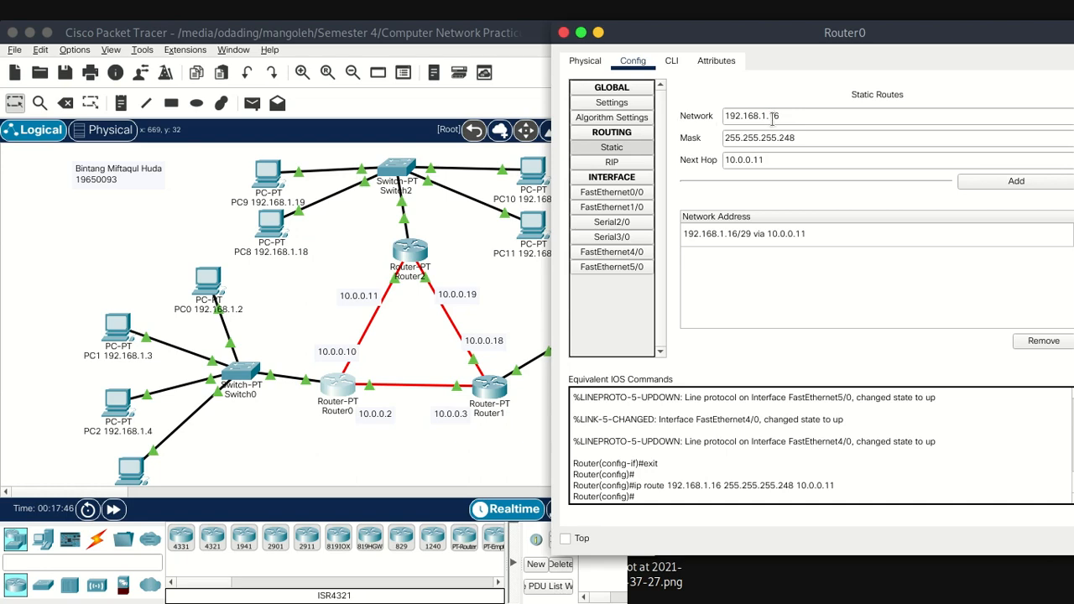
Move the 10.0.0.11 label slightly up toward Router2 and return to Router0's static route settings.
left_click(797, 139)
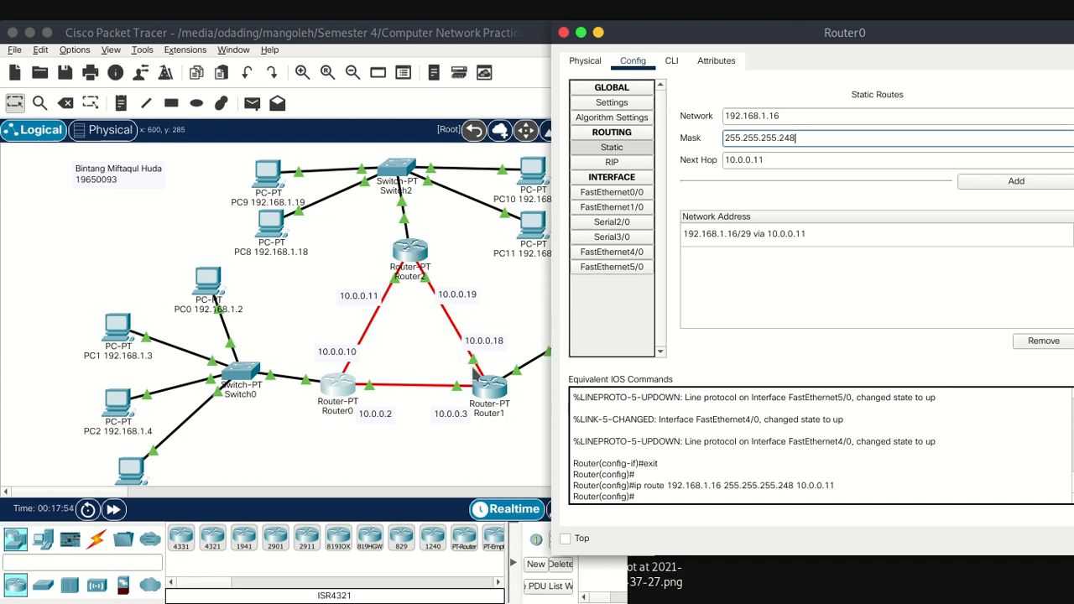
mouse_move(775, 140)
left_mouse_down()
mouse_move(811, 138)
mouse_move(780, 139)
left_mouse_up()
left_click(756, 161)
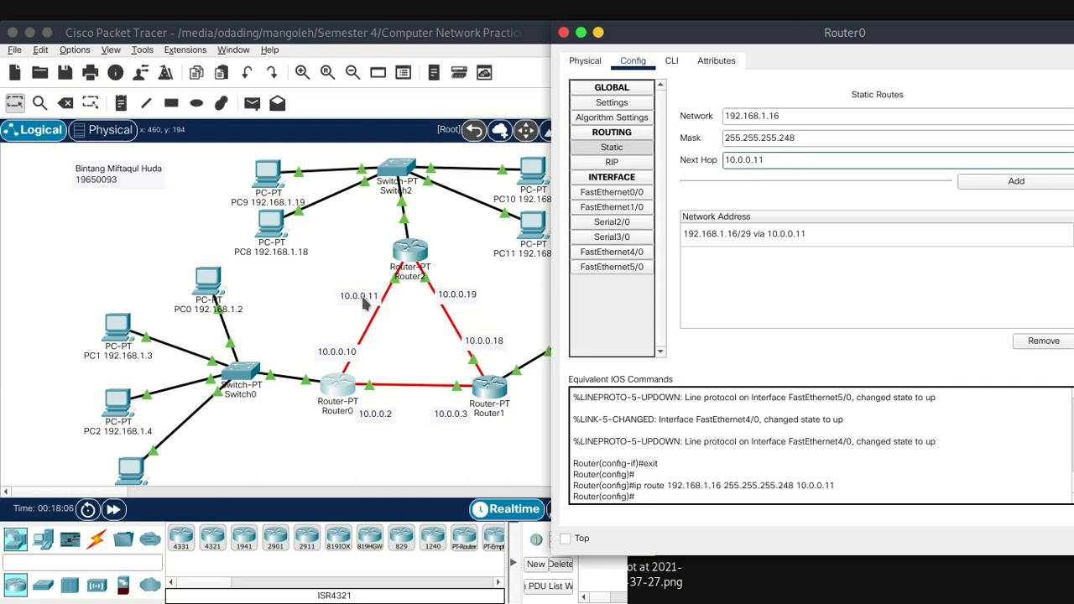
left_click_drag(363, 295, 359, 279)
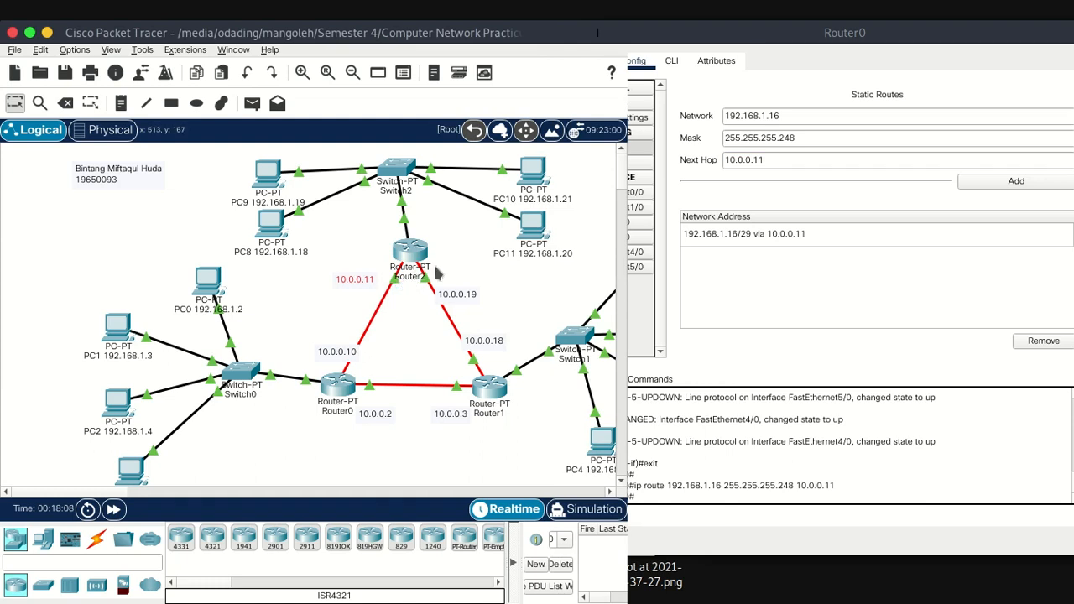
left_click(821, 174)
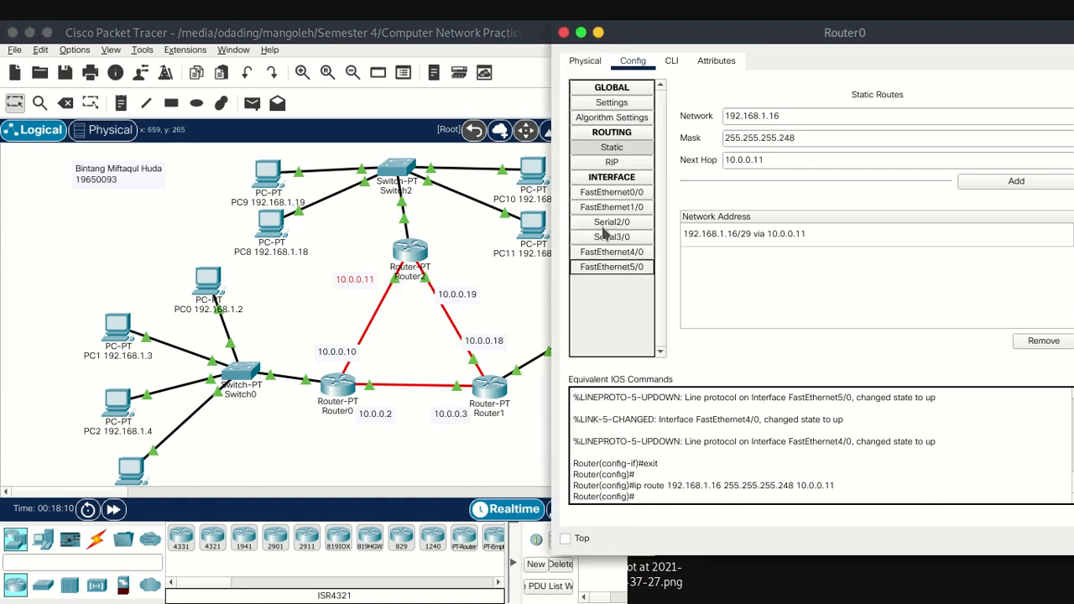
Add a static route on Router0 to network 192.168.1.8 with mask 255.255.255.248 and next hop 10.0.0.3, and close its window.
left_click_drag(797, 36, 855, 50)
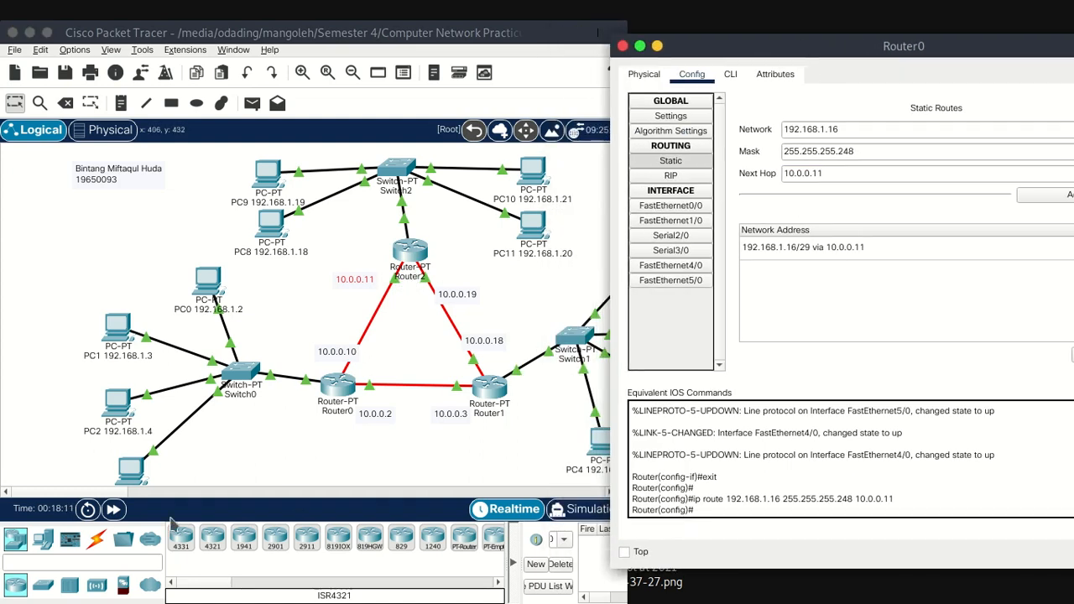
left_click(94, 503)
left_click_drag(97, 494, 134, 493)
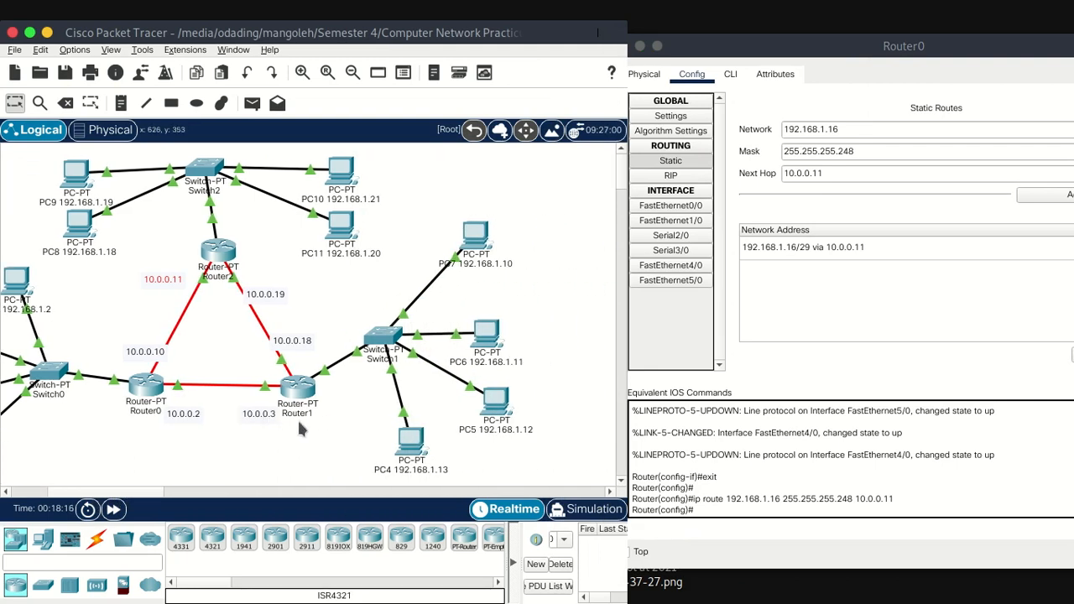
left_click_drag(848, 48, 772, 50)
left_click(785, 132)
key("BackSpace")
key("BackSpace")
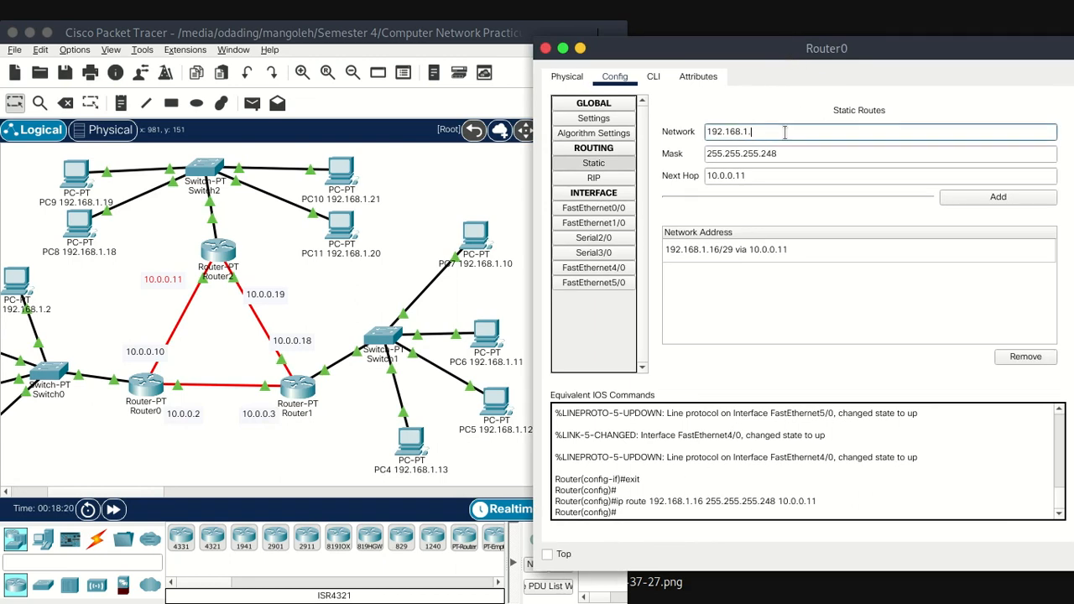
left_click(794, 156)
left_click(755, 175)
type("3")
left_click(961, 195)
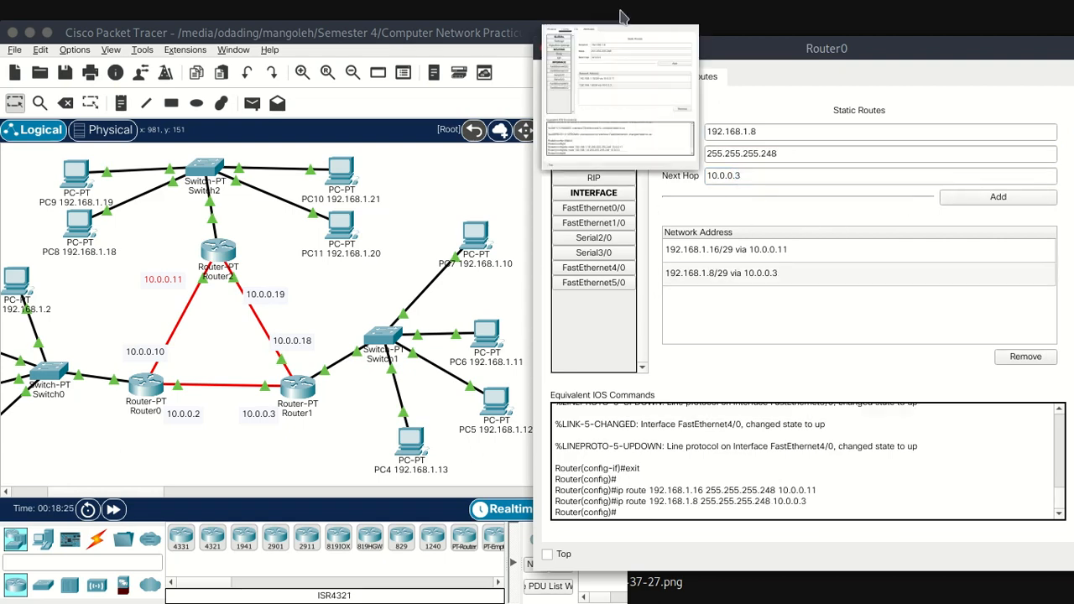
left_click(545, 48)
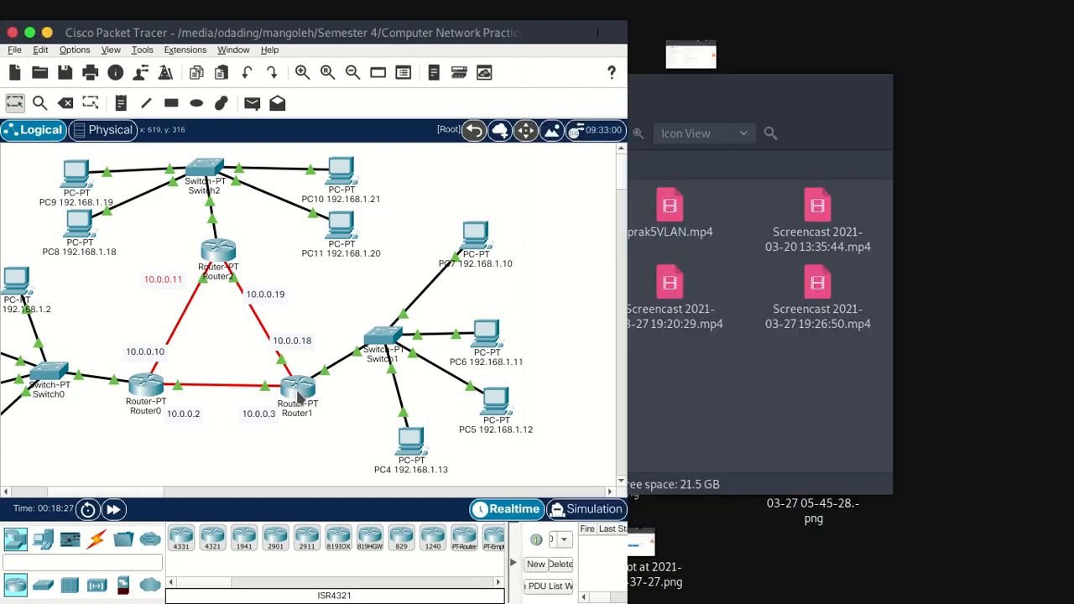
Open Router1's static route settings with its window placed beside the topology.
left_click(298, 390)
left_click_drag(617, 39, 824, 44)
left_click(619, 159)
left_click(732, 128)
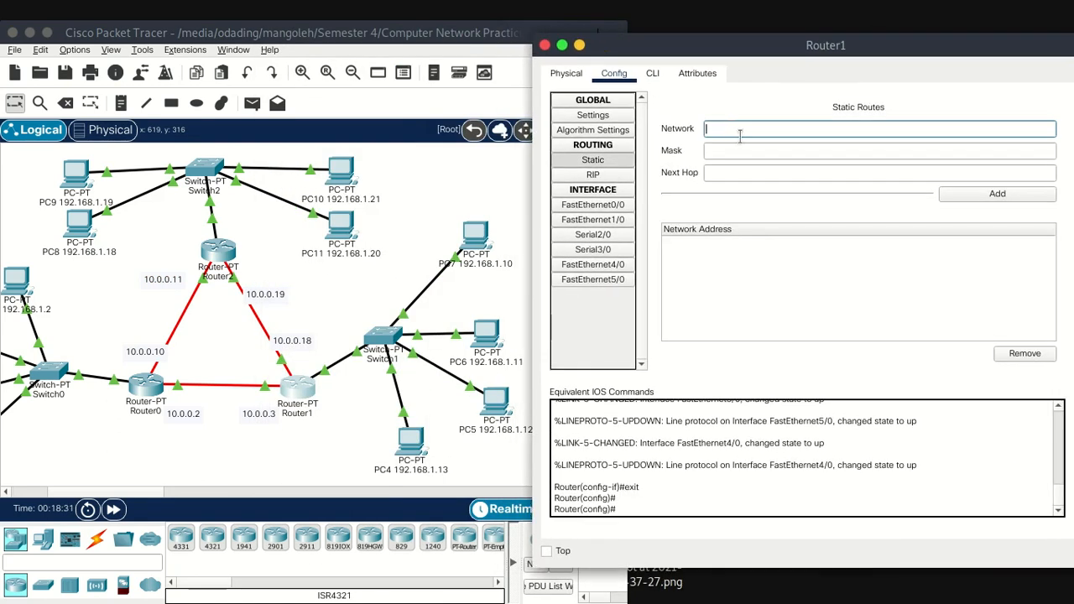
left_click_drag(134, 491, 191, 492)
Add a static route on Router1 to network 192.168.1.0 with mask 255.255.255.248 and next hop 10.0.0.2.
left_click(726, 132)
type("10")
type("2.169")
key("BackSpace")
type("8.1.0")
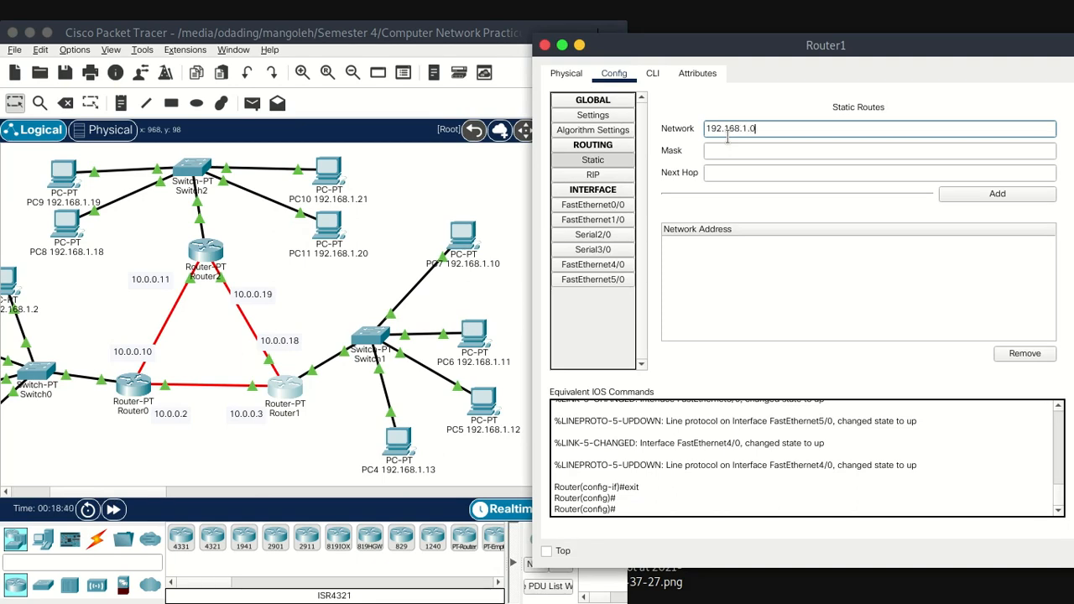
left_click(768, 153)
type("255.255.255.248")
left_click(771, 174)
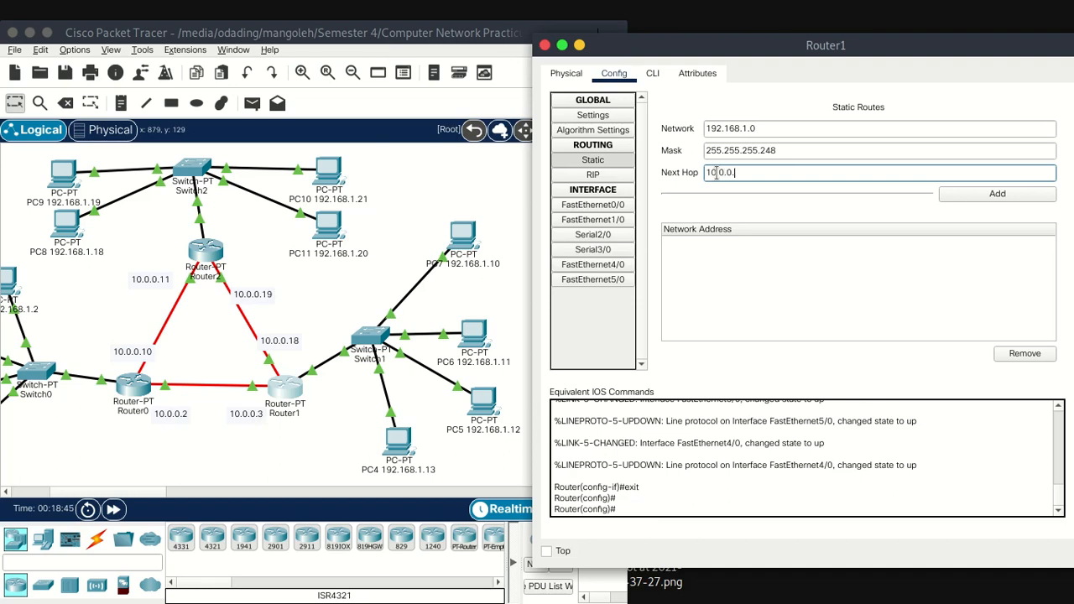
left_click(1014, 197)
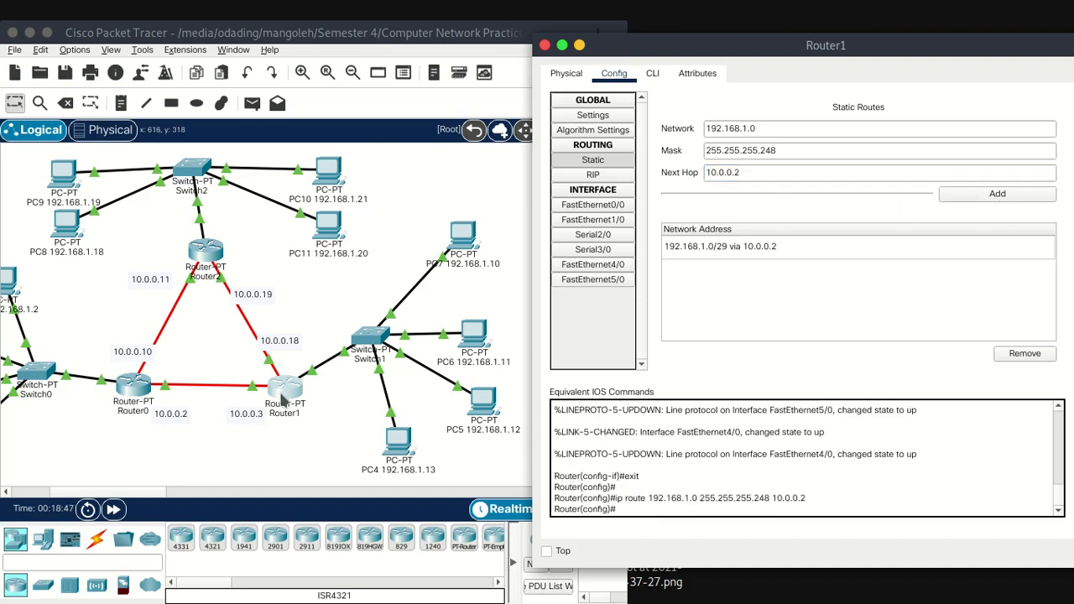
Add a static route on Router1 to network 192.168.1.16 with mask 255.255.255.248 and next hop 10.0.0.19, and close its window.
left_click(793, 131)
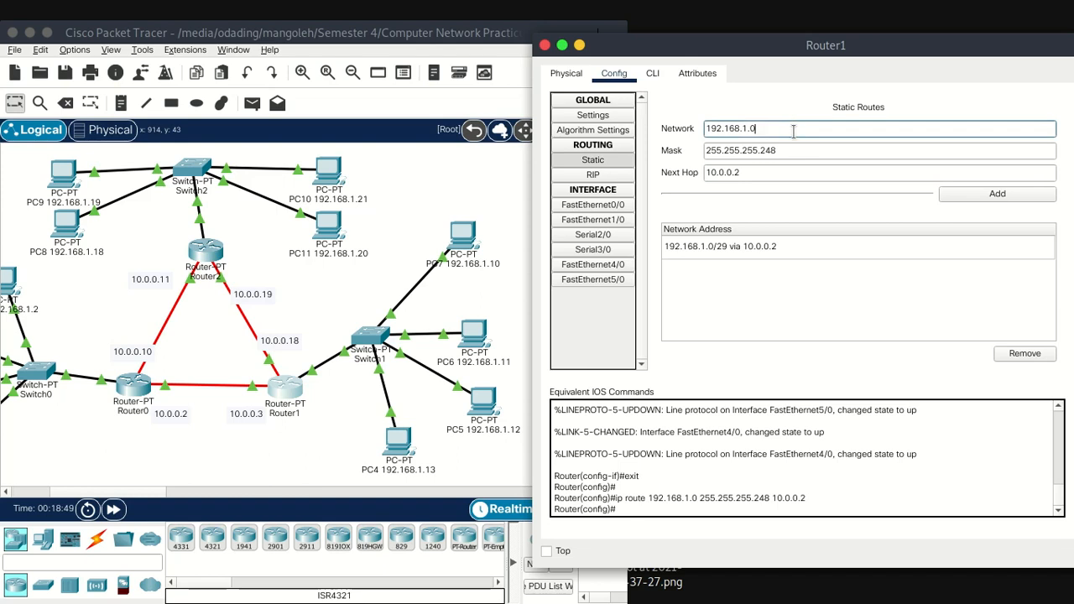
left_click(794, 150)
left_click(759, 174)
type("9")
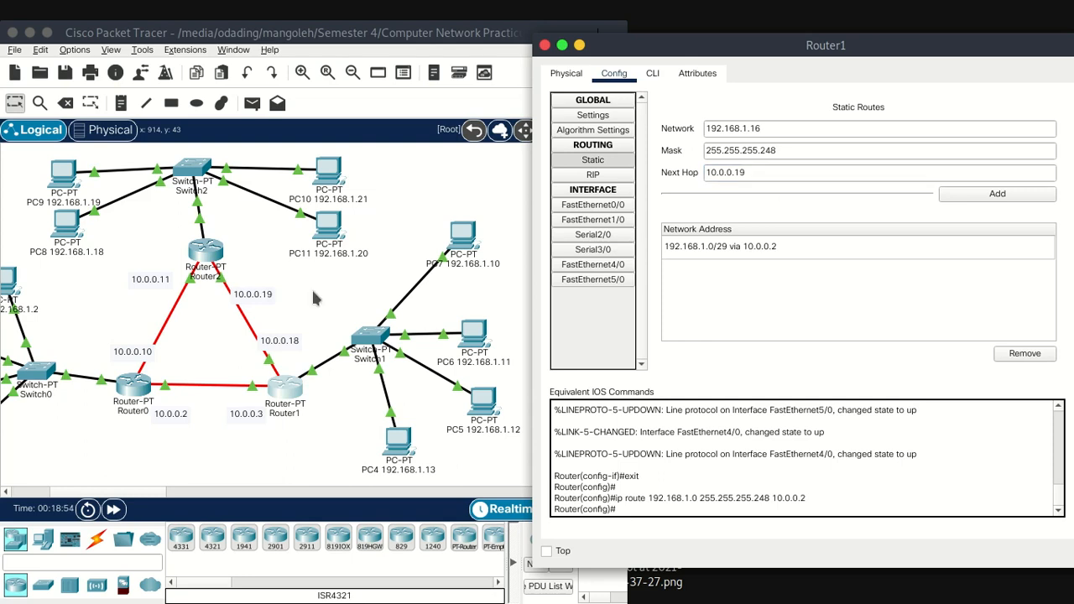
left_click(997, 194)
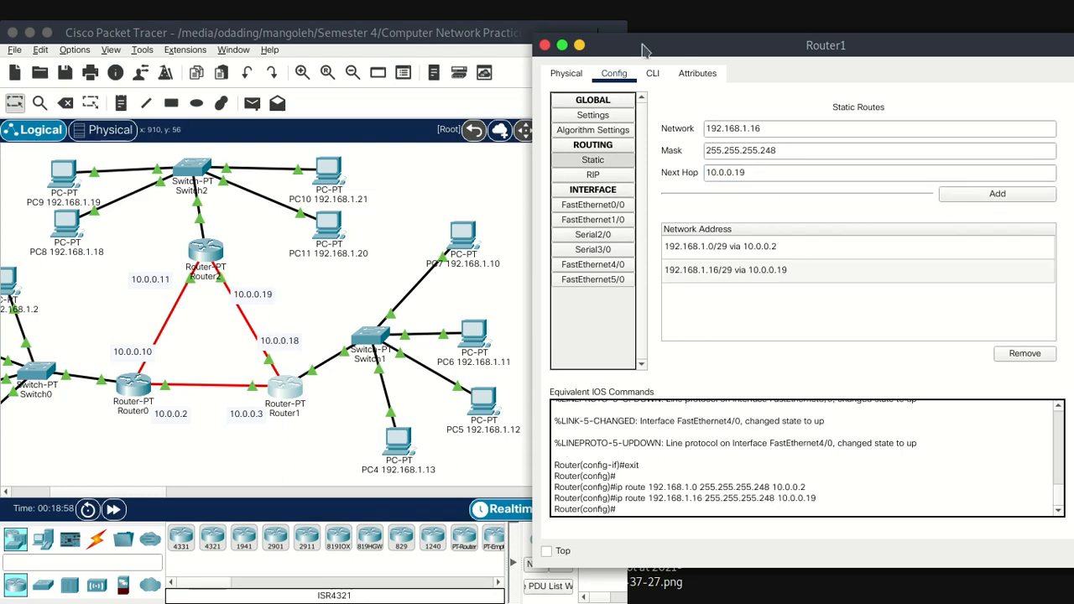
left_click(542, 46)
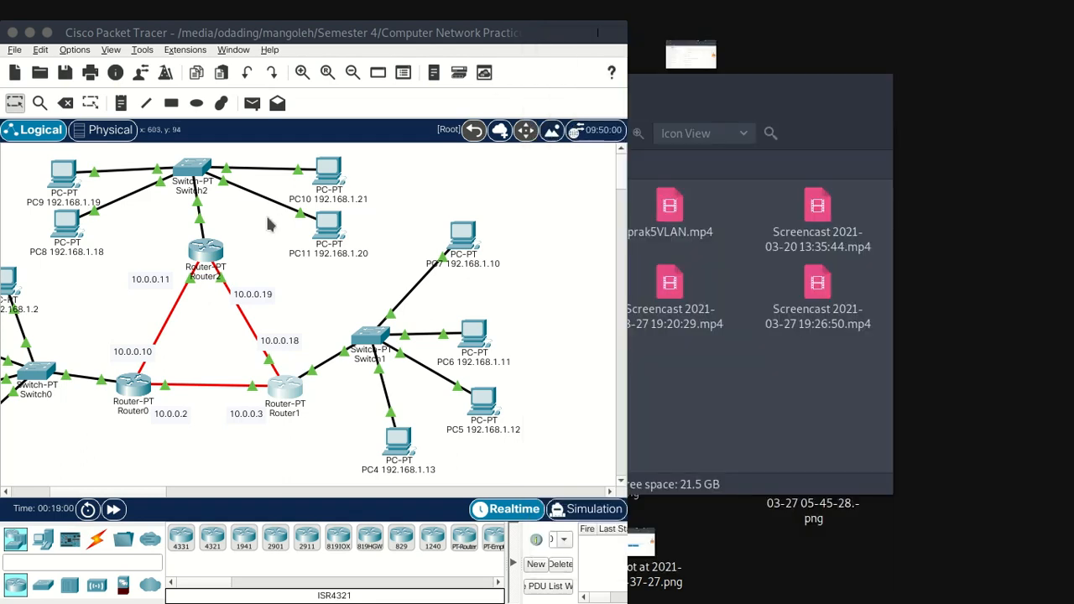
Open Router2's static route settings beside the topology and bring Switch0's PCs into view.
left_click(200, 260)
left_click_drag(575, 37, 879, 32)
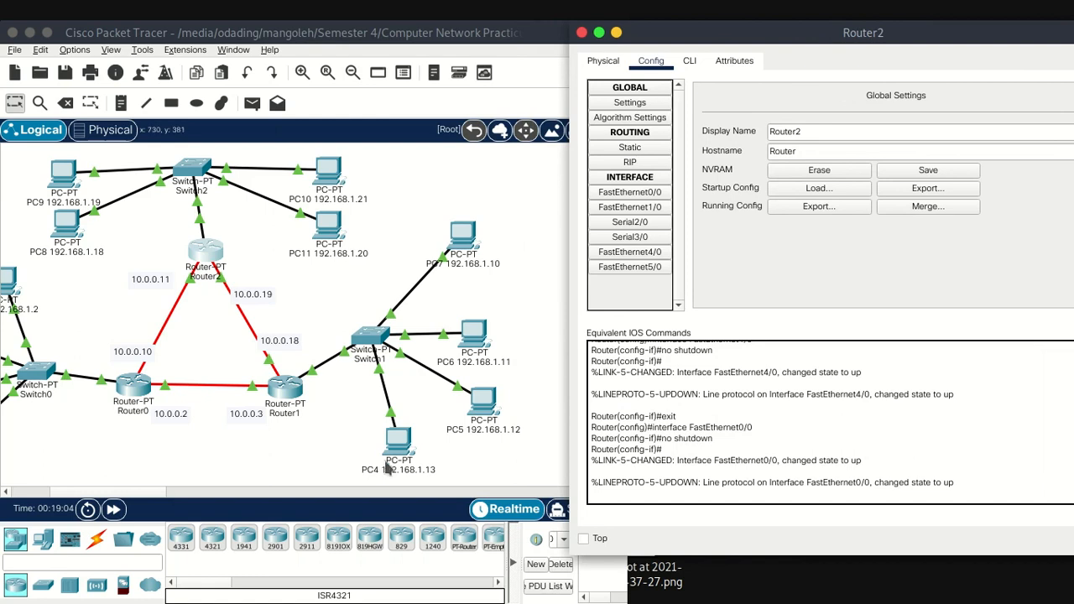
left_click(629, 147)
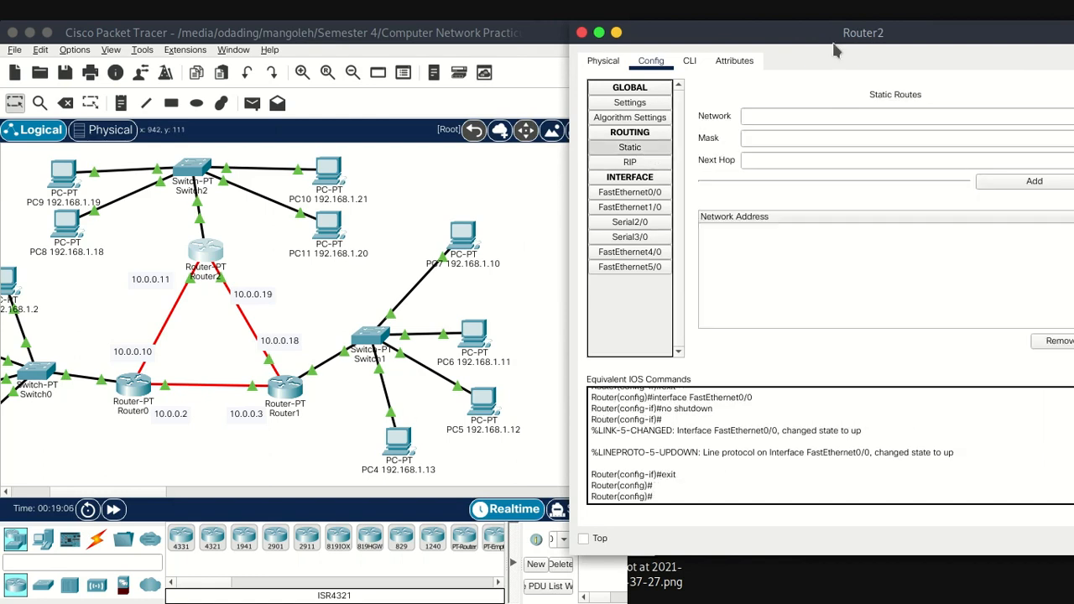
left_click_drag(835, 52, 761, 50)
left_click(696, 115)
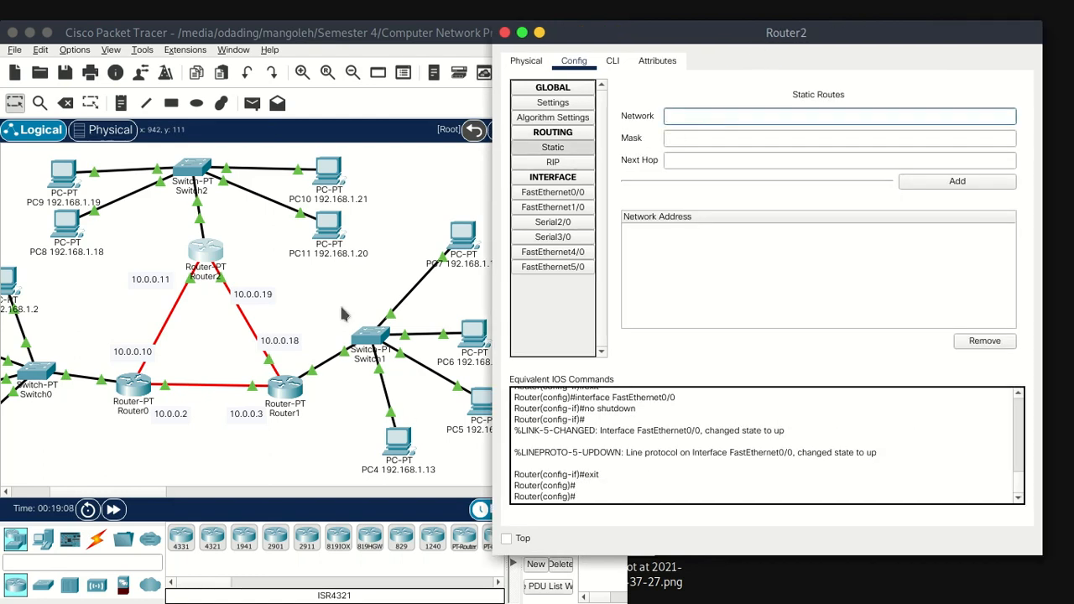
left_click_drag(137, 493, 112, 492)
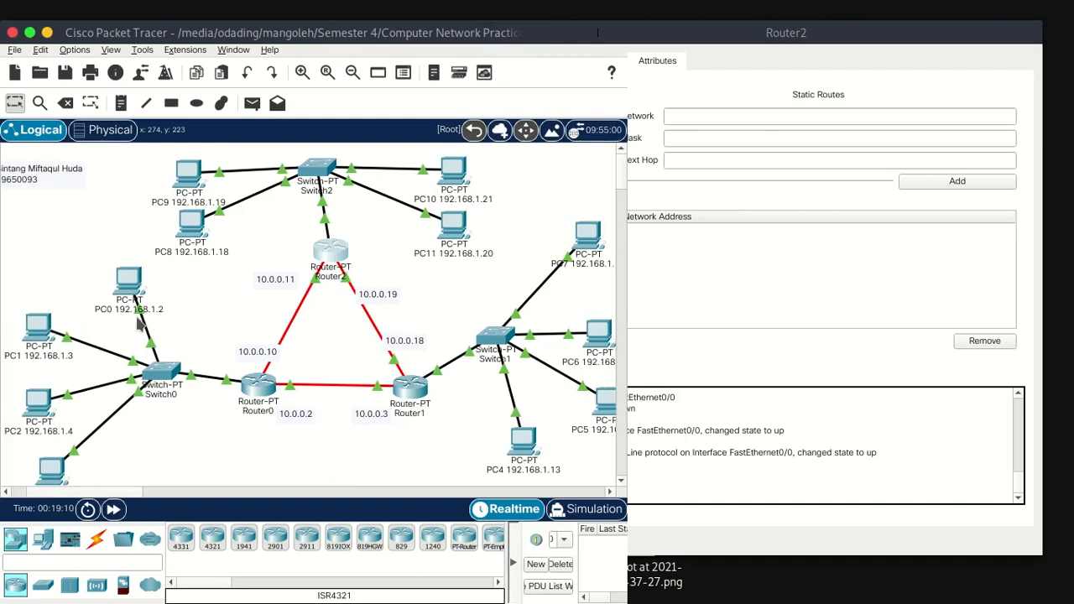
Add a static route on Router2 to network 192.168.1.0 with mask 255.255.255.248 and next hop 10.0.0.10.
left_click(733, 119)
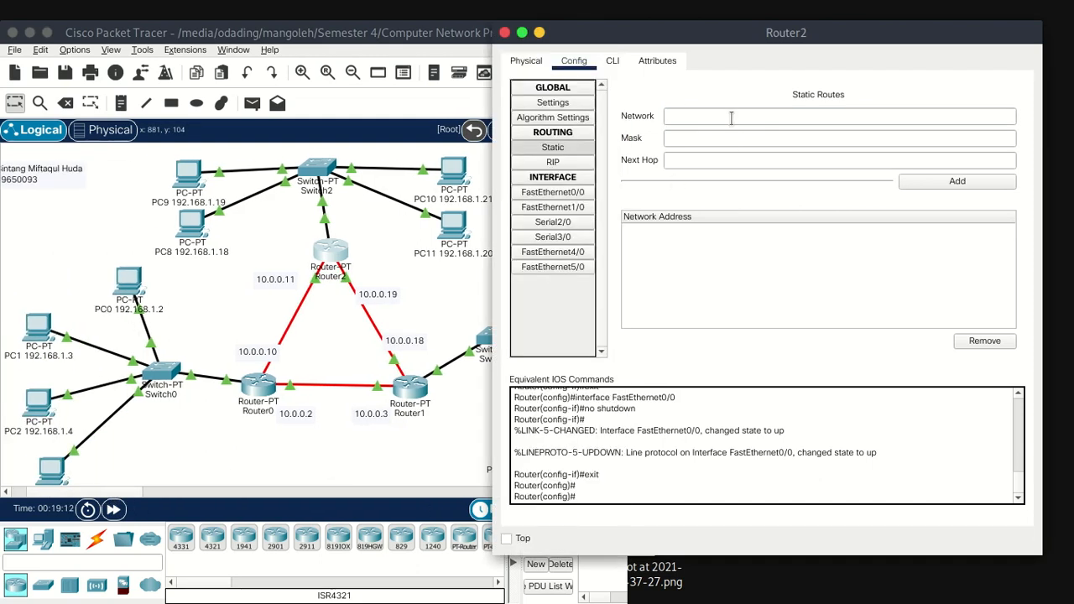
left_click(732, 118)
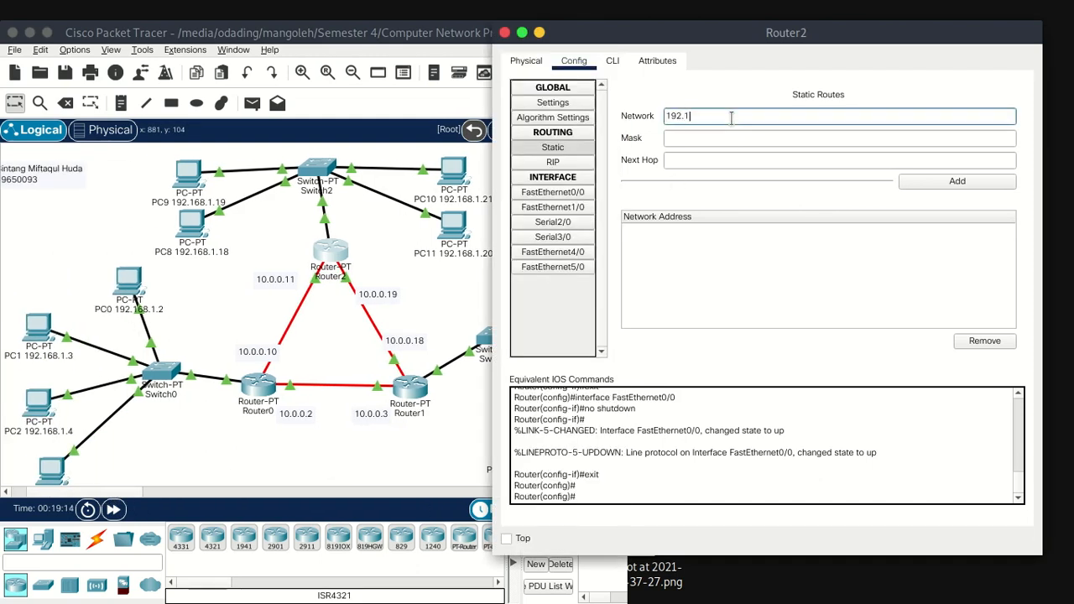
left_click(735, 140)
type("255.255.255.248")
left_click(748, 158)
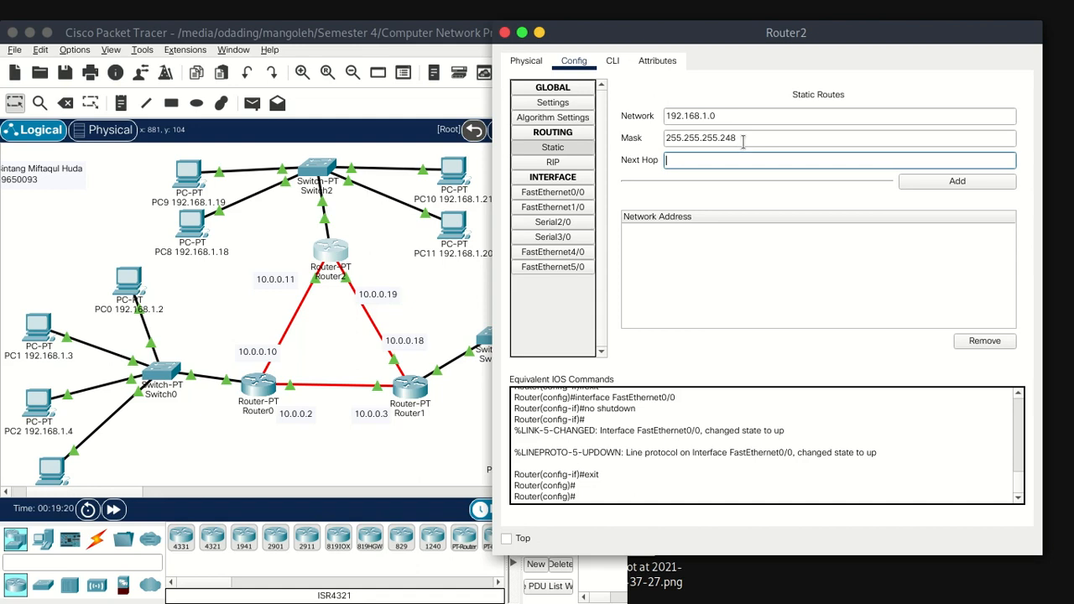
left_click_drag(743, 141, 644, 144)
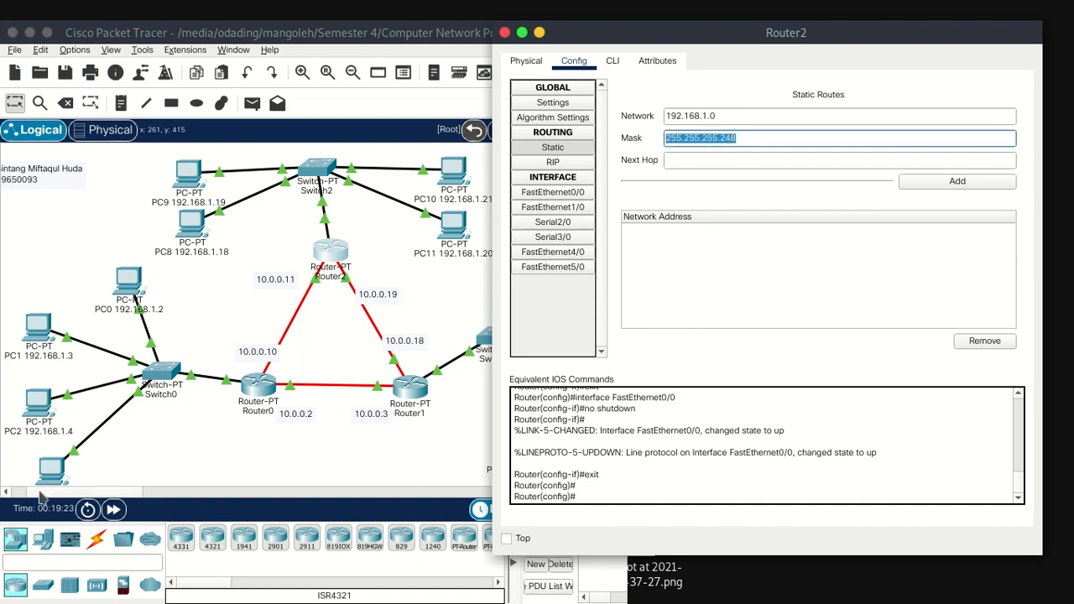
left_click(691, 163)
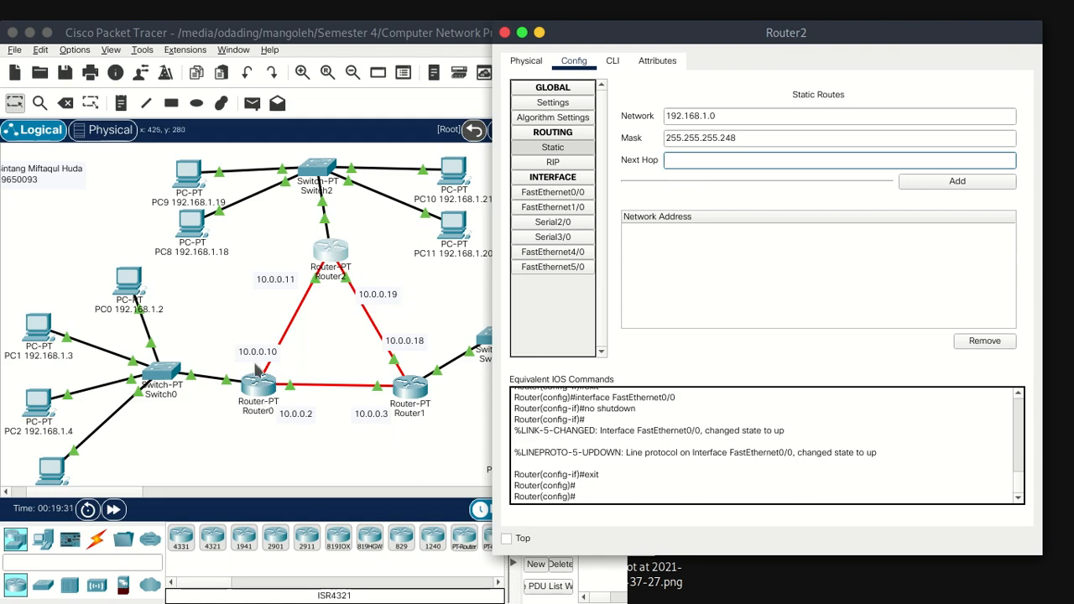
type("0.0.0.10")
left_click(905, 180)
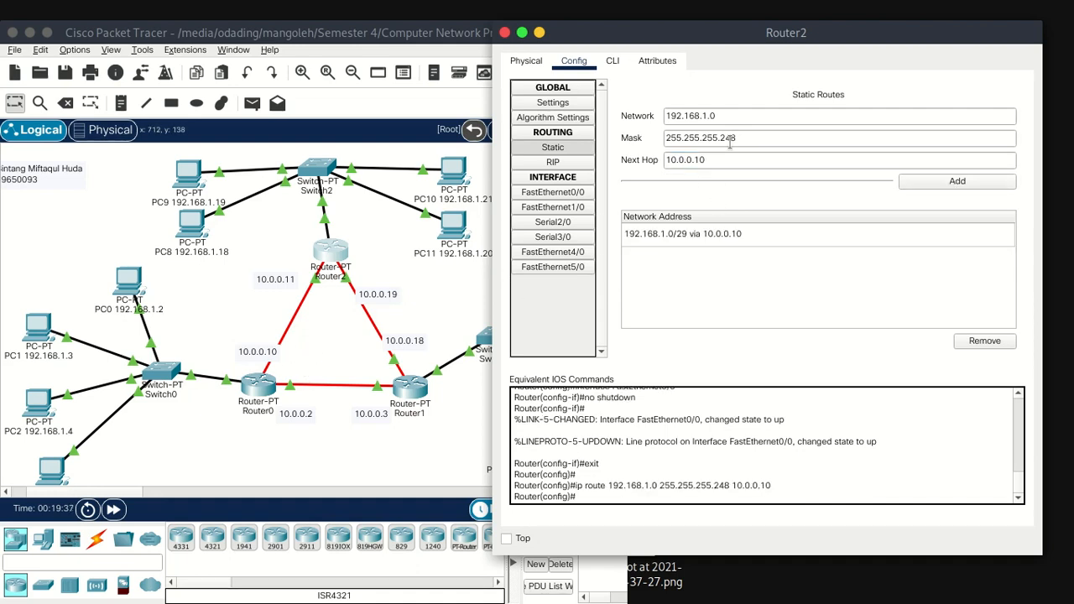
Add a static route on Router2 to network 192.168.1.8 with mask 255.255.255.248 and next hop 10.0.0.18, and close its window.
left_click(748, 117)
left_click_drag(710, 41, 787, 40)
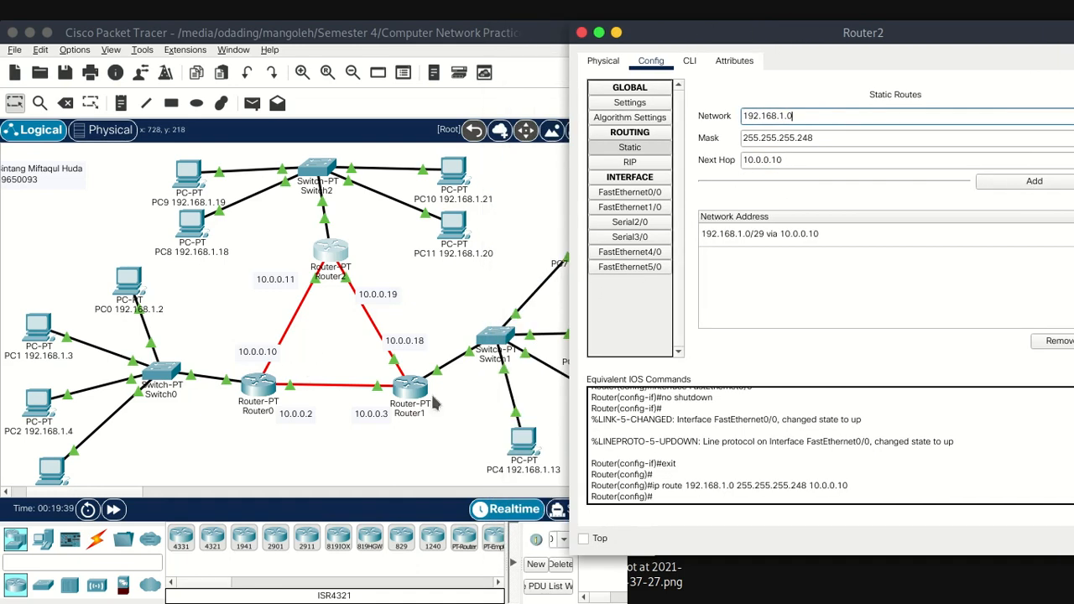
left_click_drag(128, 492, 136, 492)
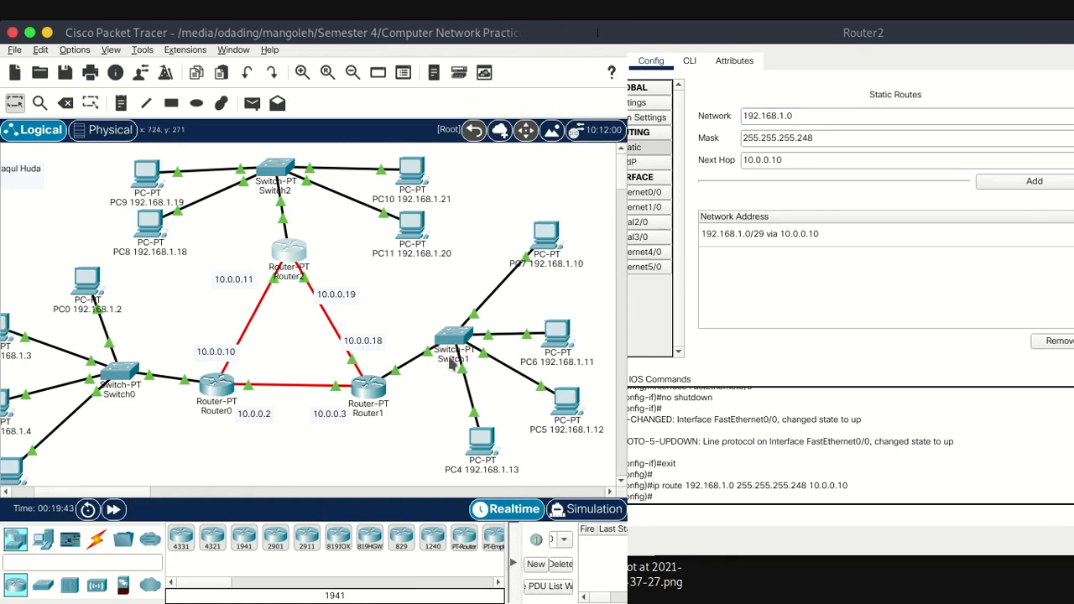
left_click(813, 117)
key("BackSpace")
type("18")
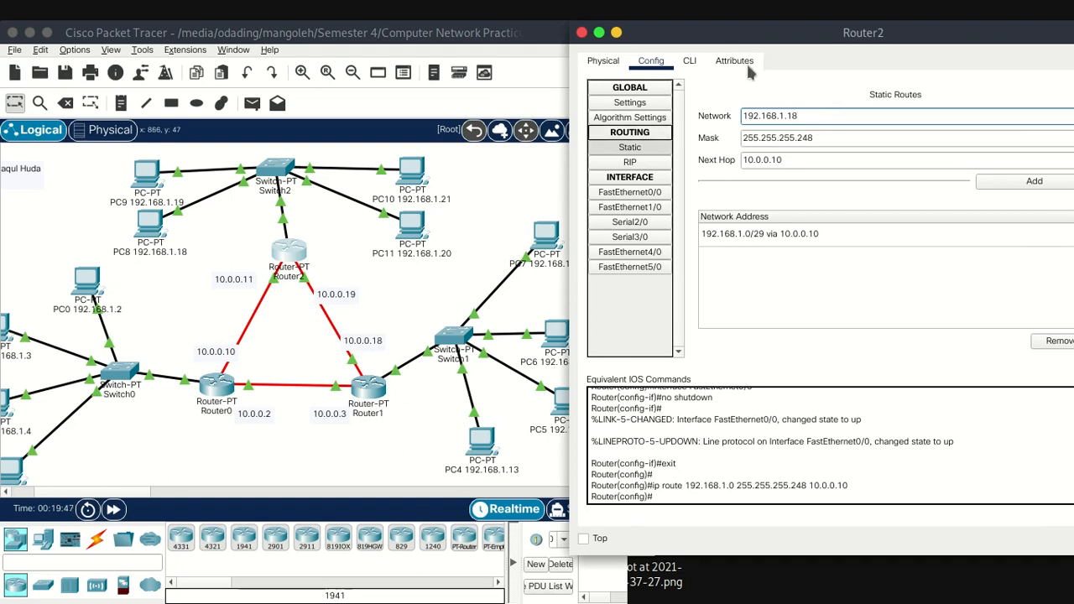
left_click_drag(815, 36, 855, 35)
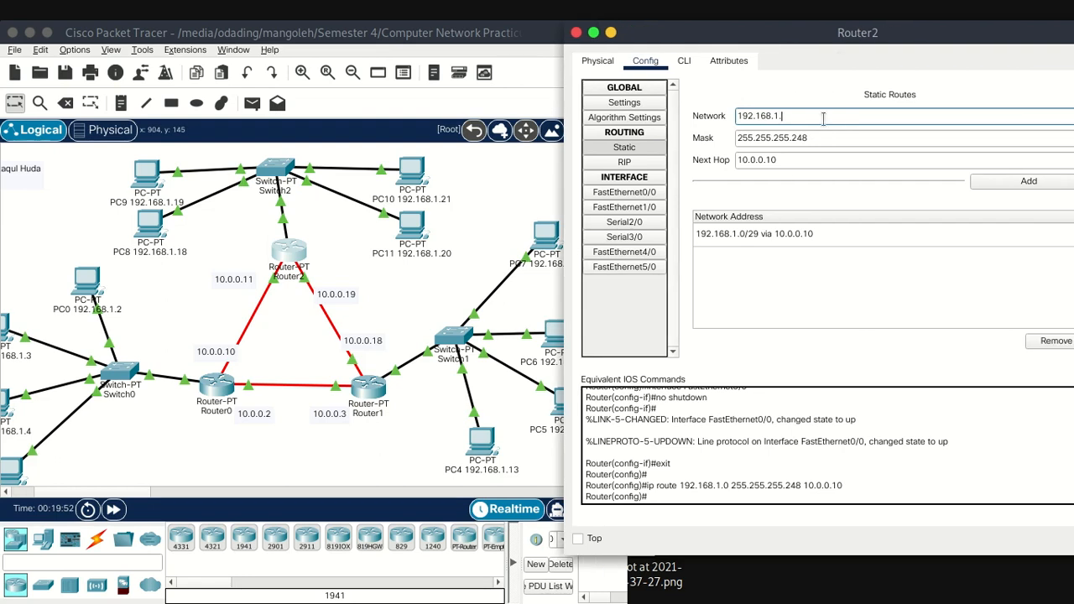
left_click(798, 161)
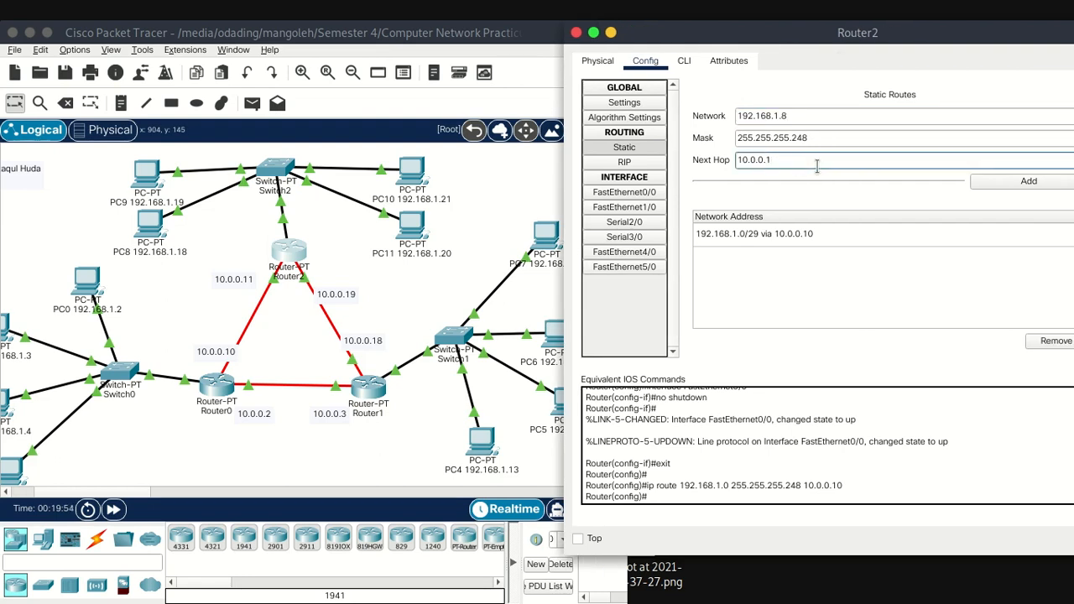
type("8")
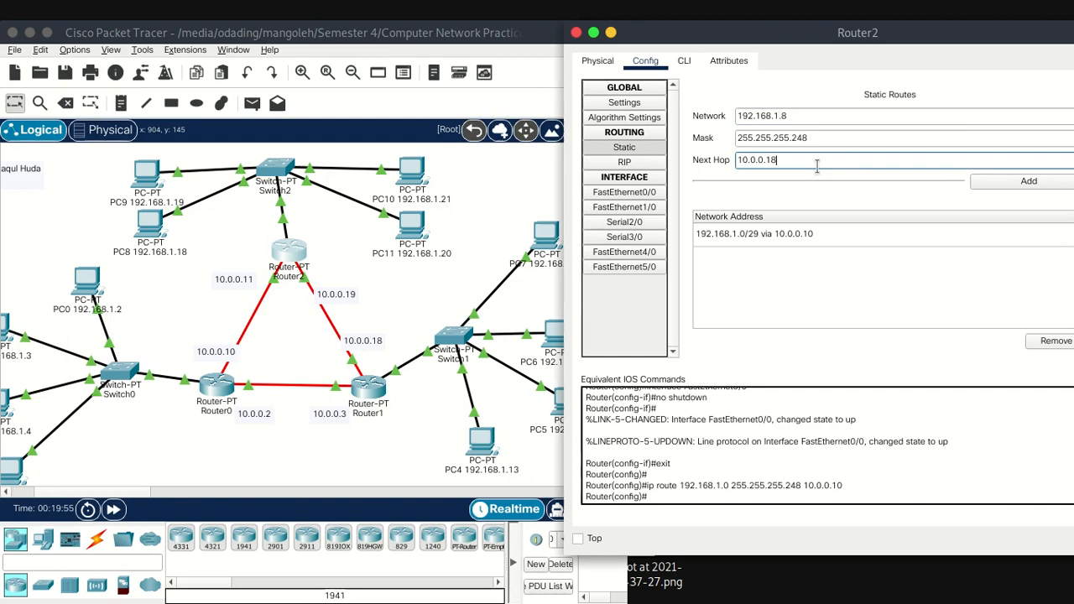
left_click(1043, 182)
left_click(576, 32)
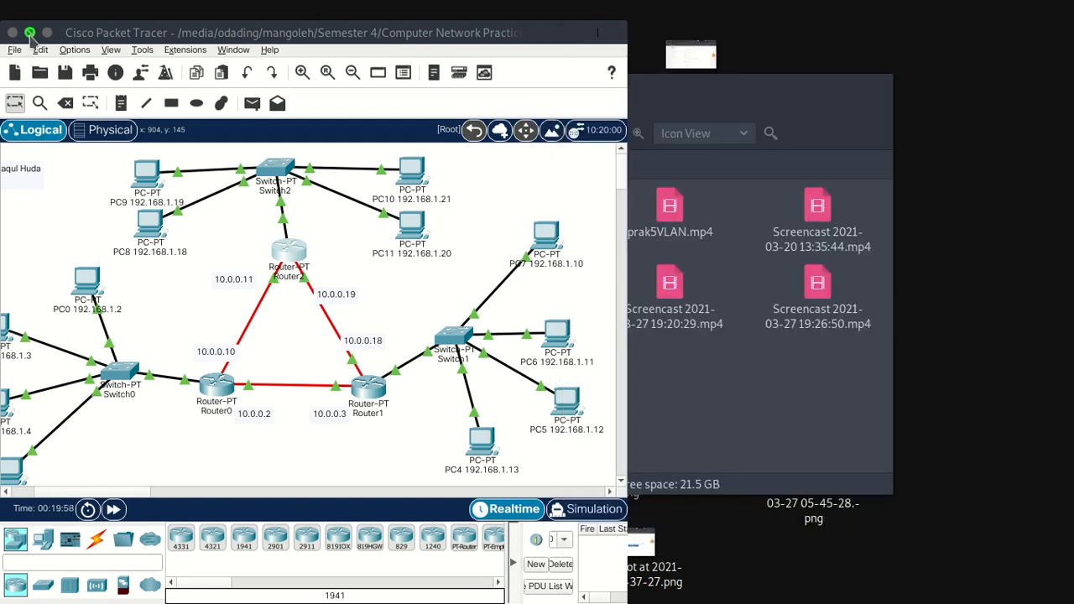
Maximize the main window and bring the whole topology into view in Realtime mode.
left_click(30, 32)
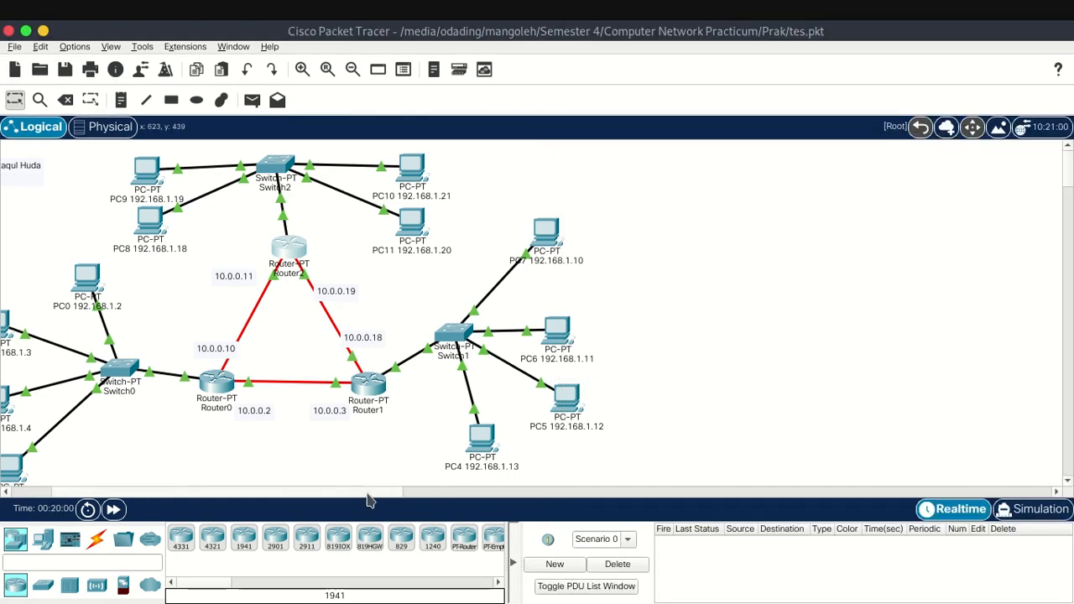
left_click_drag(369, 494, 305, 494)
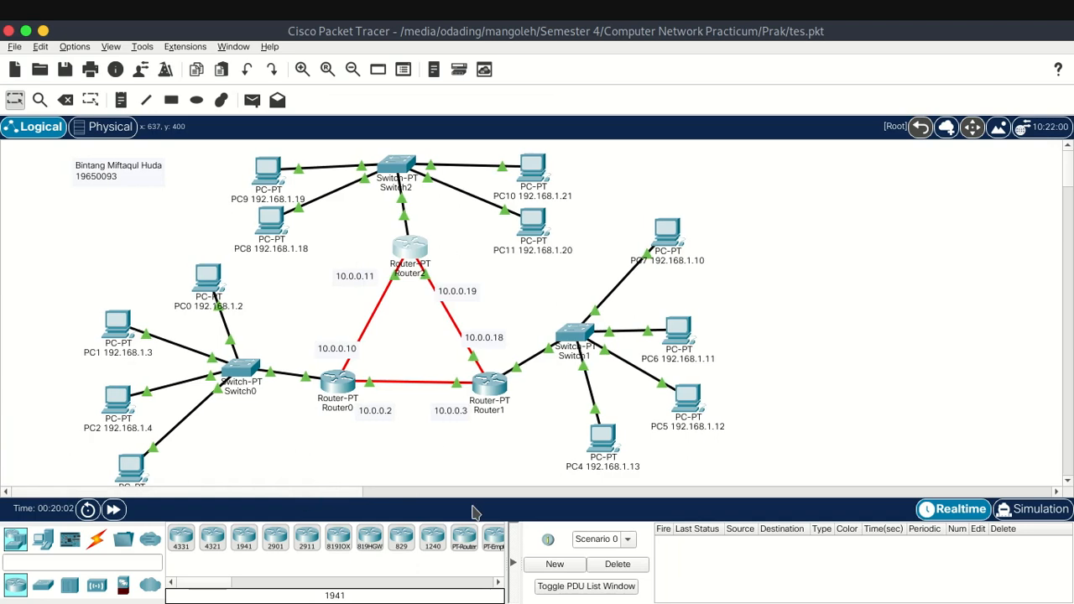
left_click(1039, 509)
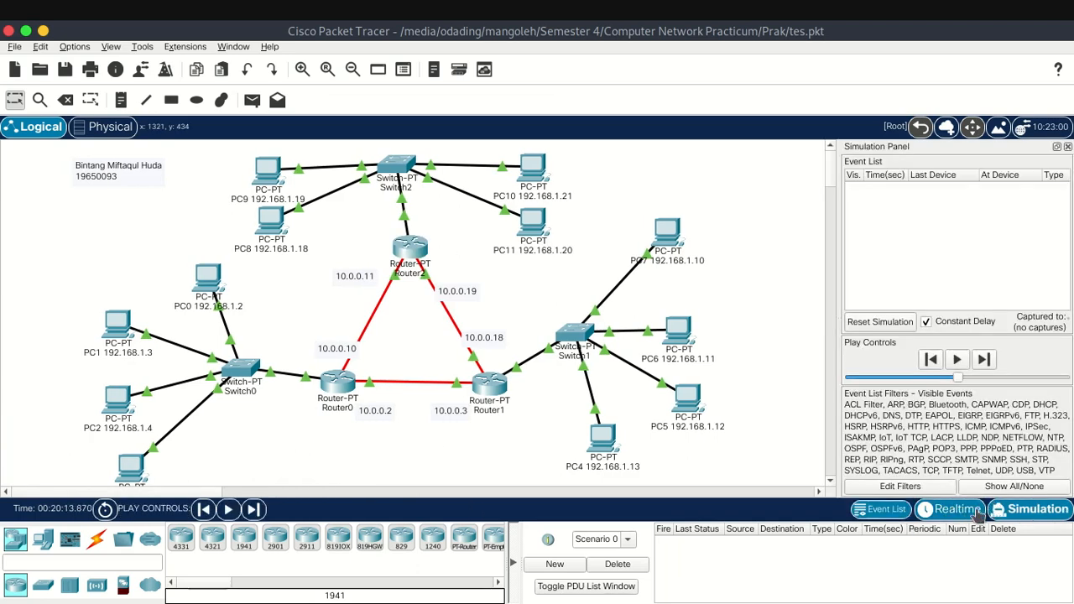
left_click(965, 512)
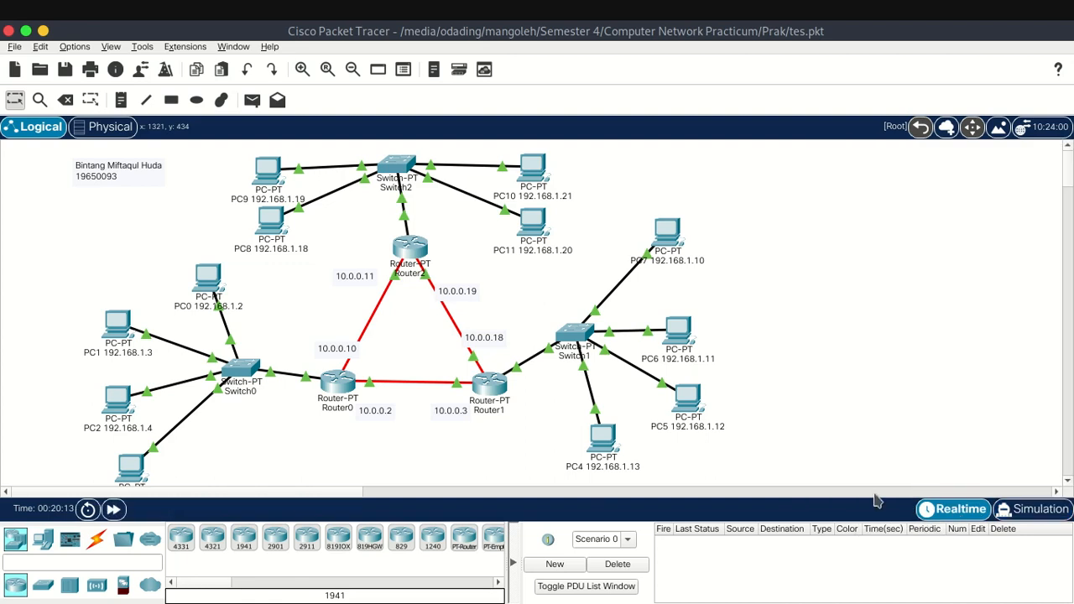
scroll(1070, 186, "down", 1)
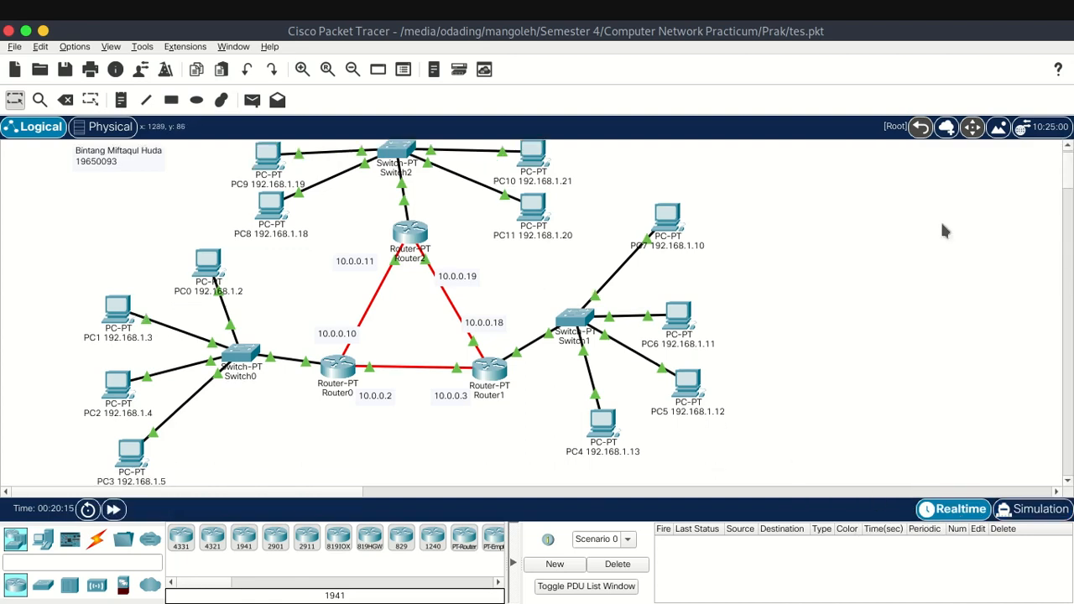
Test the routes to Switch1's subnet by sending simple PDUs from PC0 to PC6 and from PC1 to PC6.
left_click(252, 100)
left_click(209, 263)
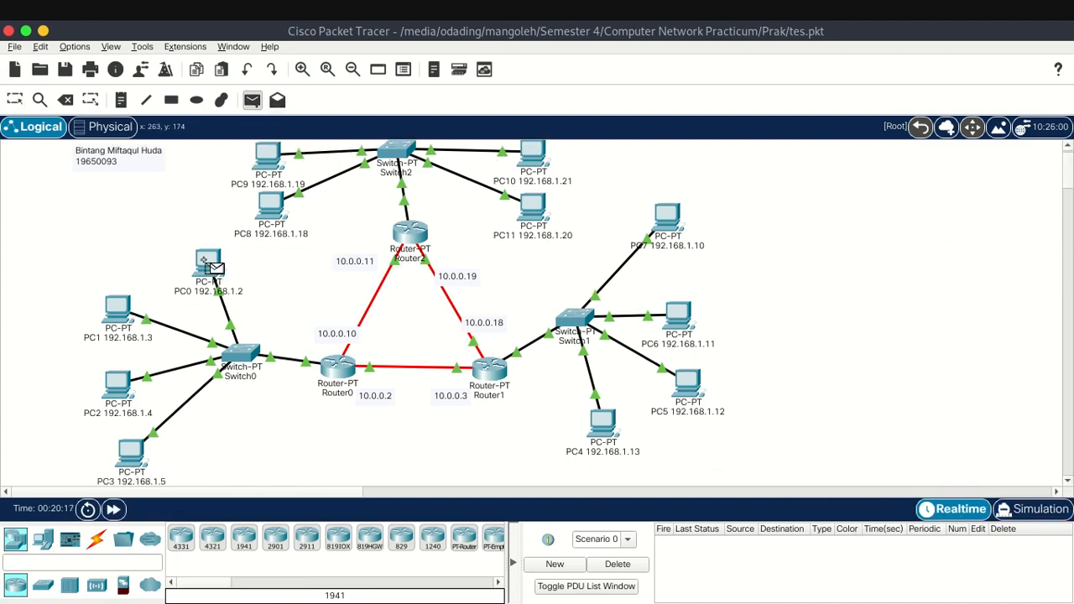
left_click(682, 318)
left_click(252, 100)
left_click(116, 312)
left_click(677, 315)
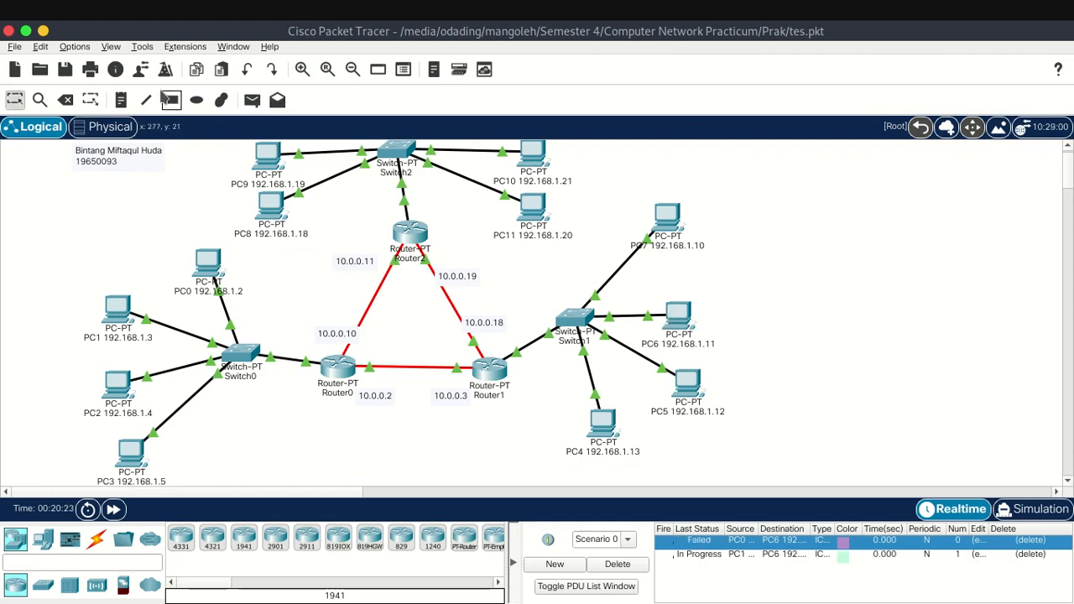
Send further simple PDUs from PC0 to PC7 and from PC1 to PC6.
left_click(252, 100)
left_click(208, 263)
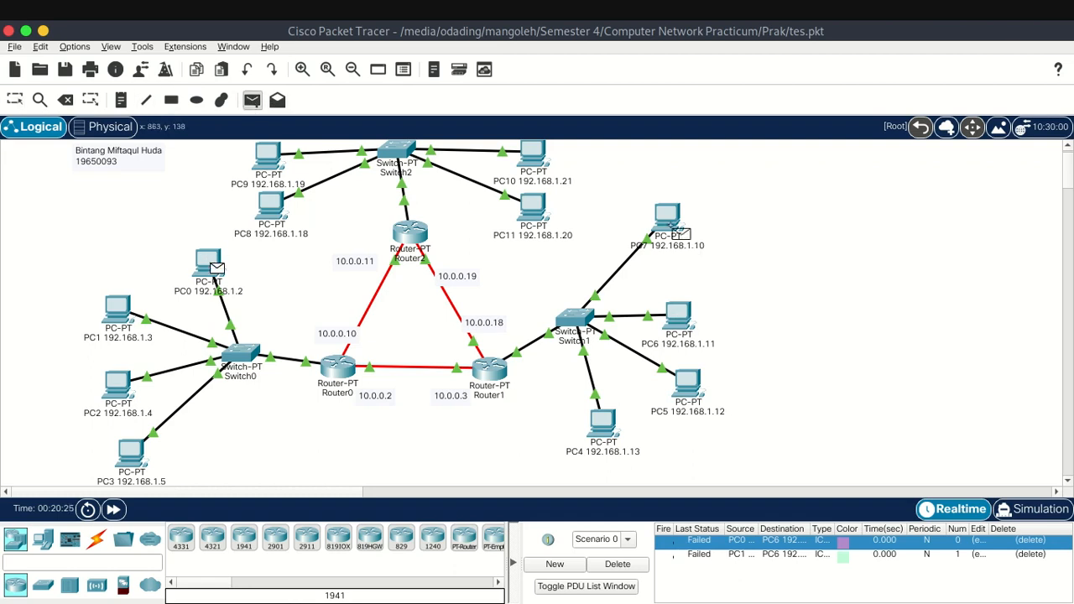
left_click(681, 243)
left_click(251, 100)
left_click(117, 310)
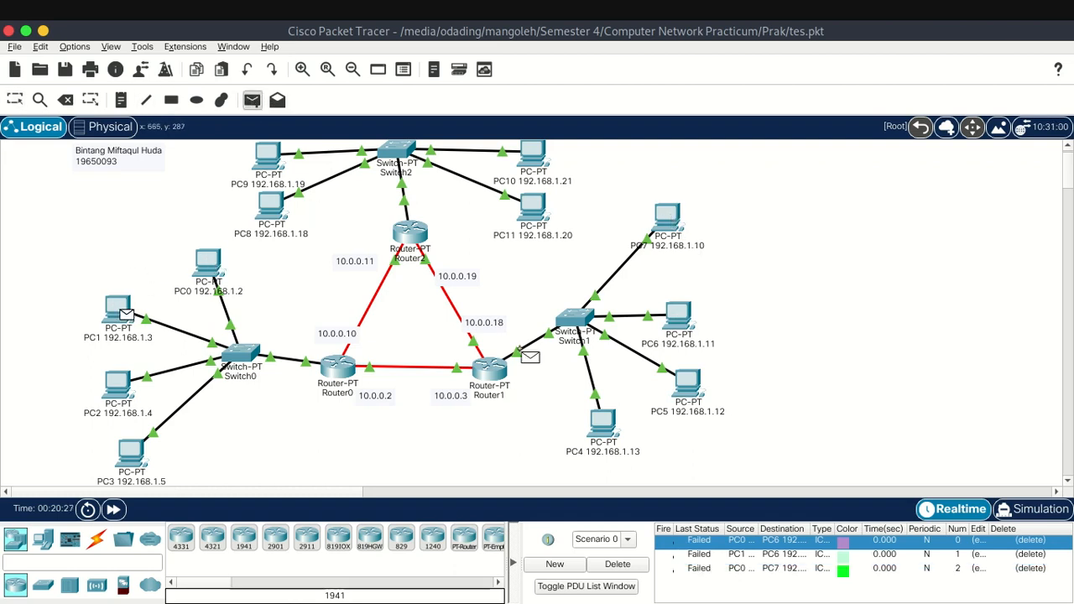
left_click(678, 321)
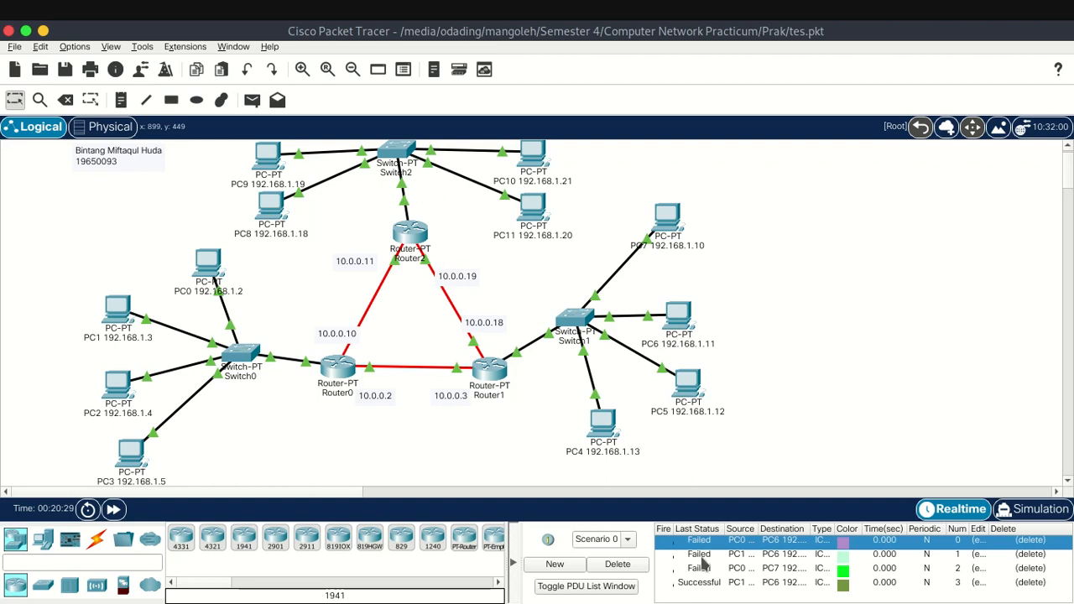
Clear the PDU scenario and send simple PDUs from PC0 to PC7 and from PC6 to PC8.
left_click(618, 564)
left_click(252, 100)
left_click(210, 263)
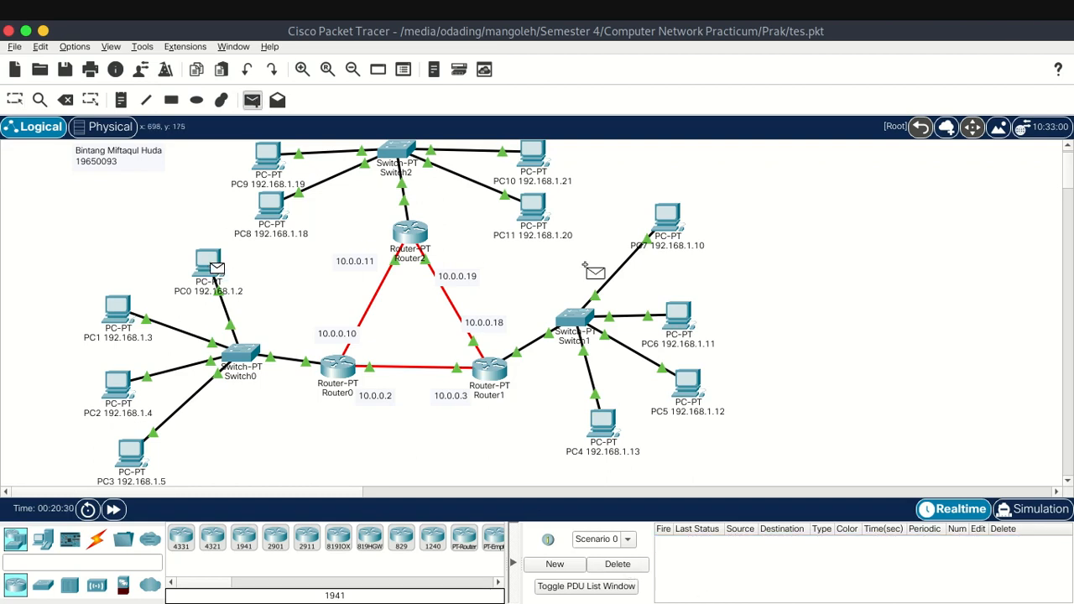
left_click(672, 217)
left_click(252, 99)
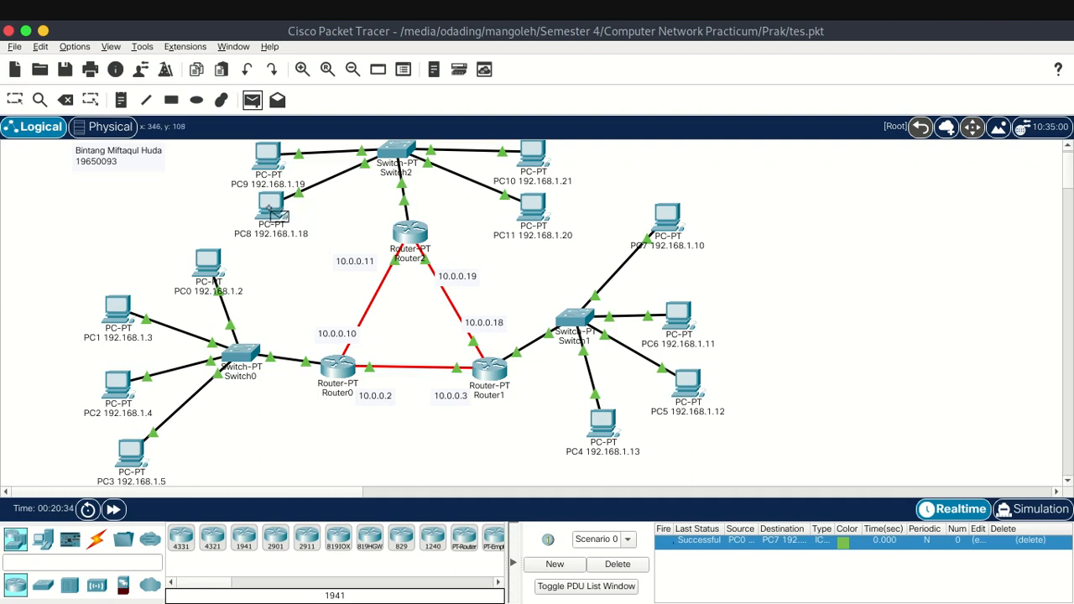
left_click(678, 317)
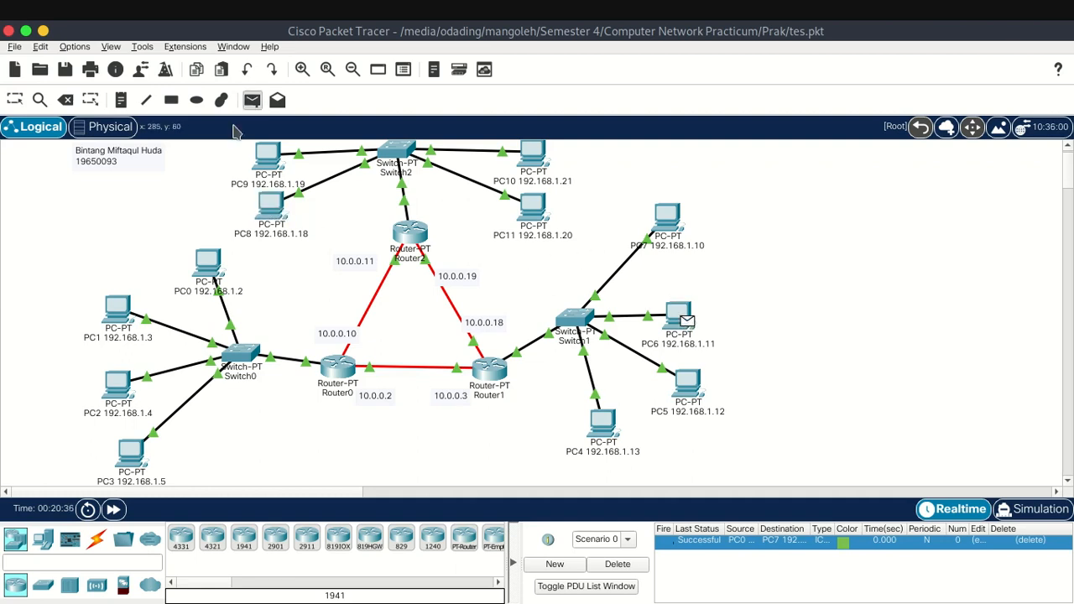
left_click(286, 197)
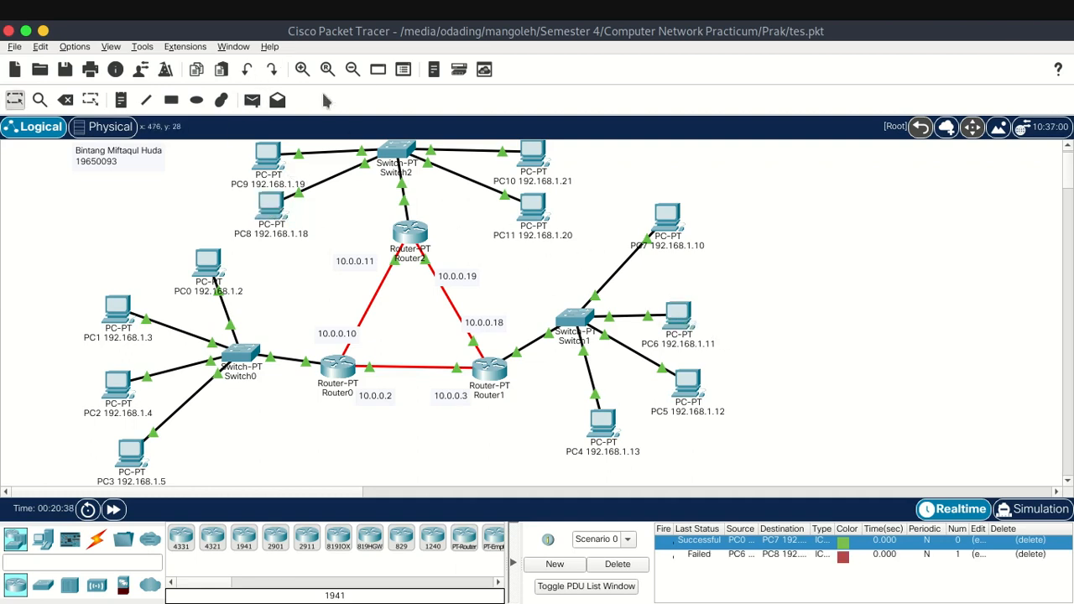
Test Switch2's subnet against Switch1's by sending simple PDUs from PC11 to PC7 and from PC8 to PC6.
left_click(252, 100)
left_click(540, 212)
left_click(273, 44)
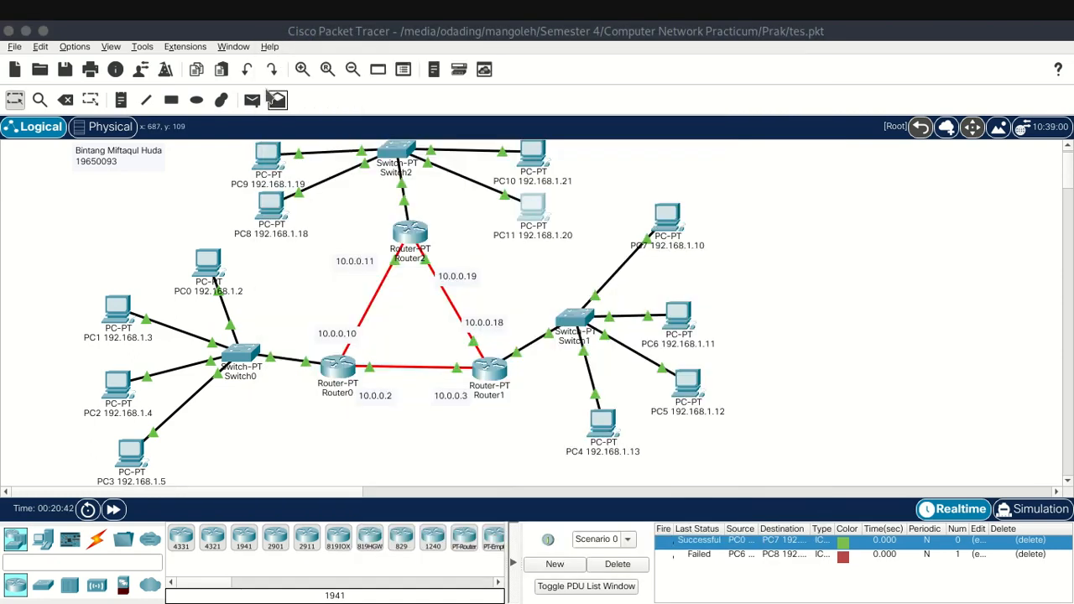
left_click(252, 100)
left_click(533, 205)
left_click(668, 217)
left_click(252, 100)
left_click(271, 206)
left_click(677, 324)
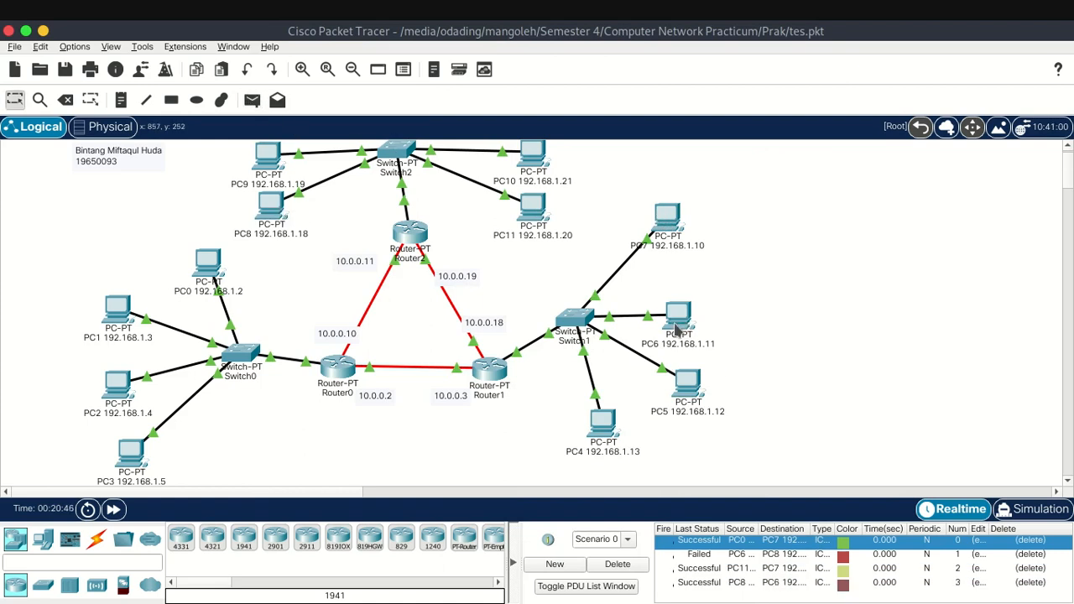
Clear the PDU scenario and send simple PDUs from PC11 to PC1, PC8 to PC0 and PC9 to PC0.
left_click(618, 564)
left_click(252, 100)
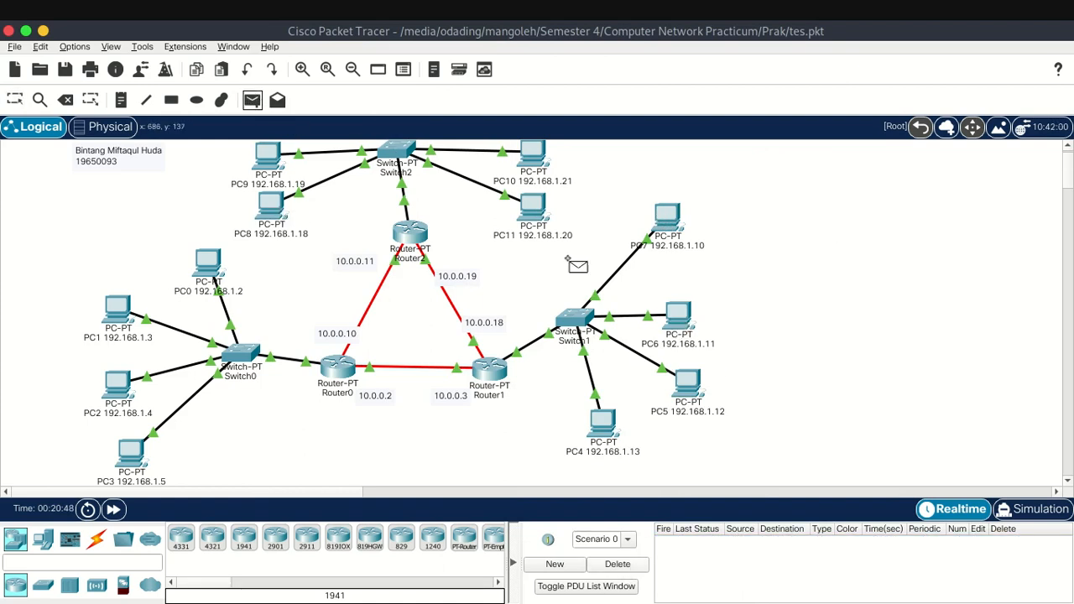
left_click(544, 217)
left_click(126, 312)
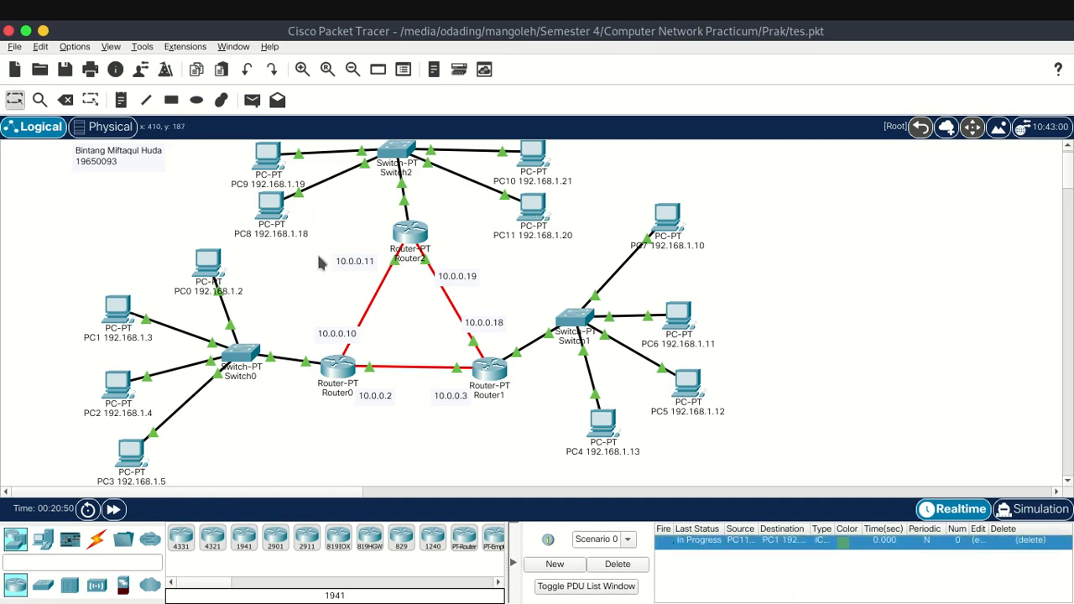
left_click(252, 100)
left_click(271, 204)
left_click(209, 264)
left_click(251, 100)
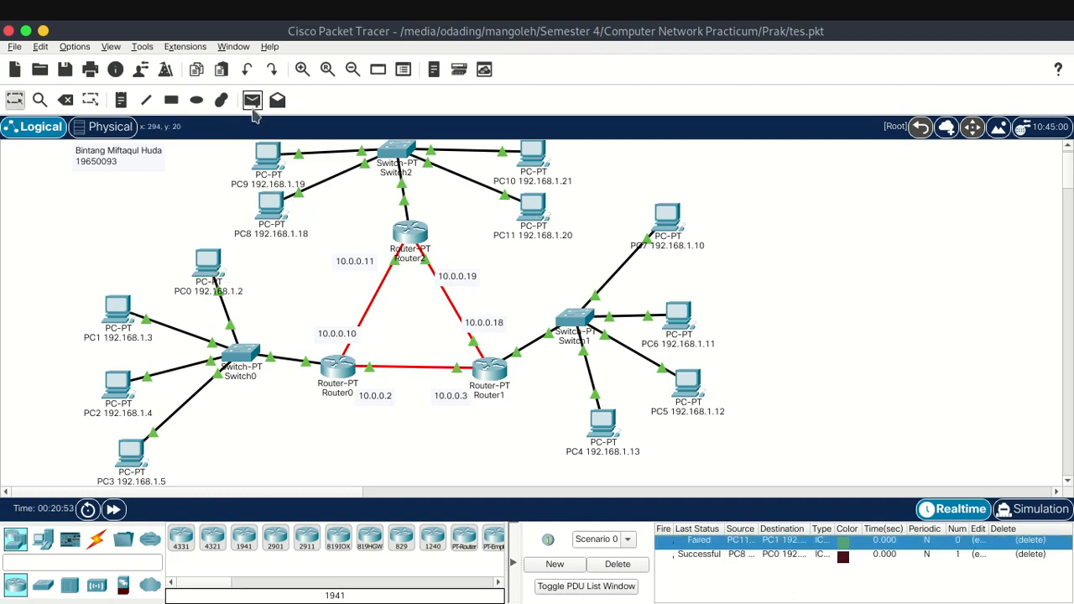
left_click(264, 160)
left_click(217, 263)
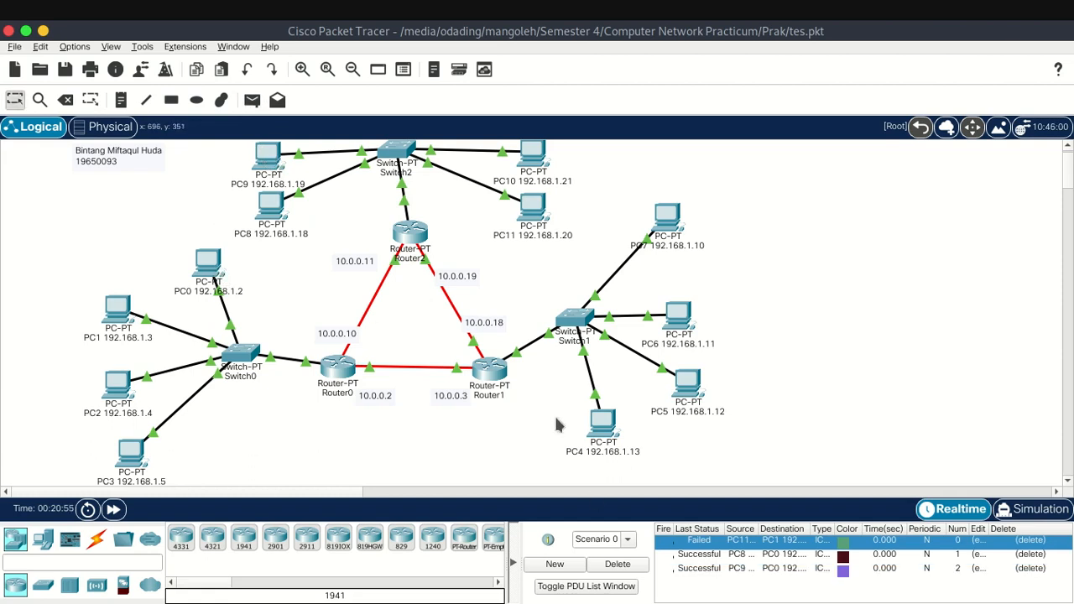
Clear the PDU scenario, send a simple PDU from PC0 to PC6, and clear the scenario again.
left_click(623, 564)
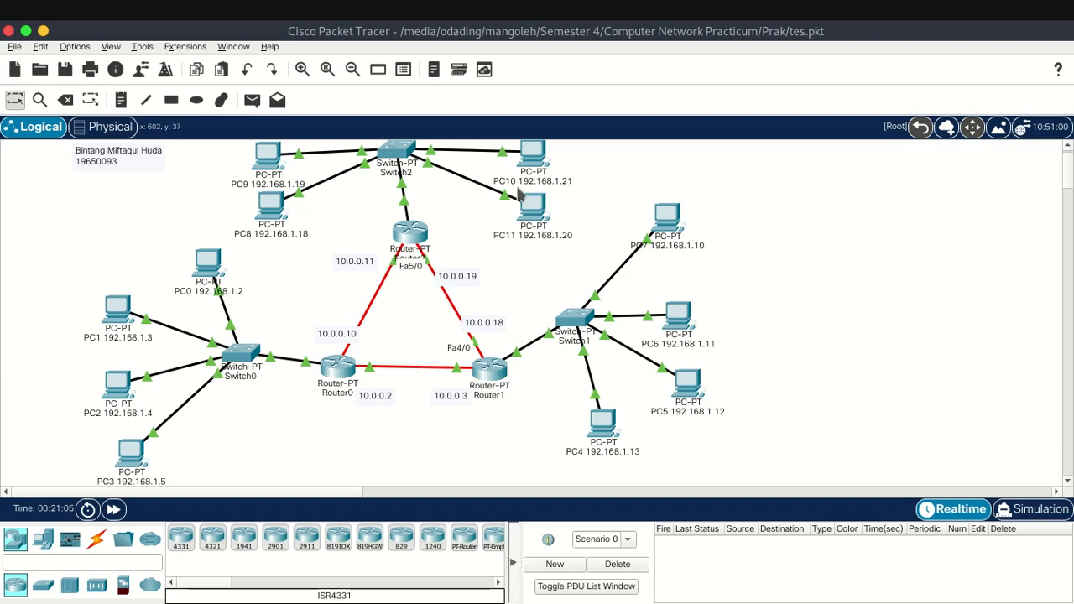
left_click(252, 100)
left_click(209, 262)
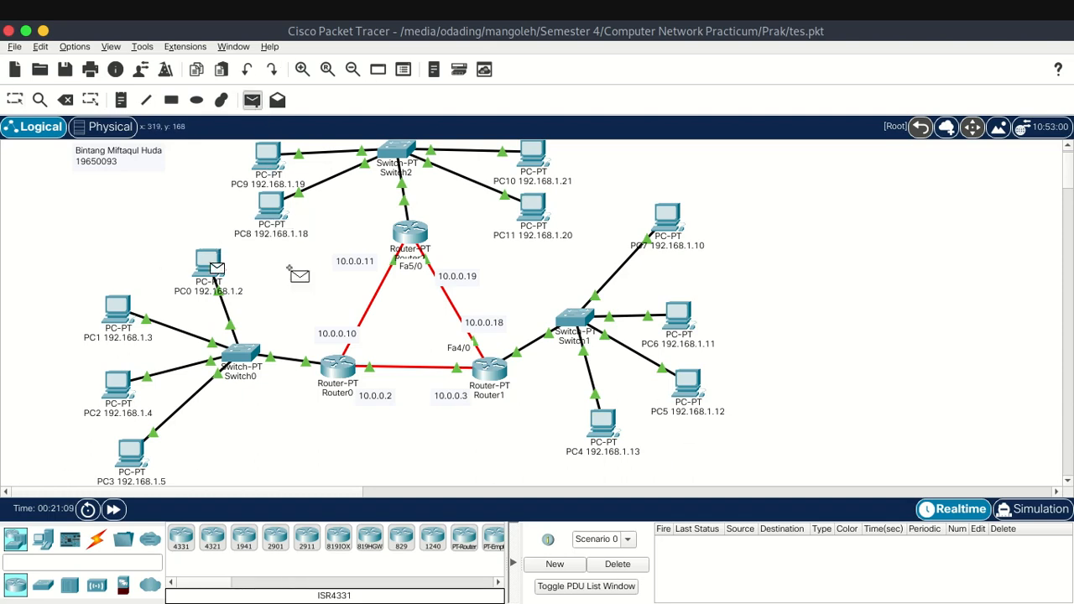
left_click(694, 313)
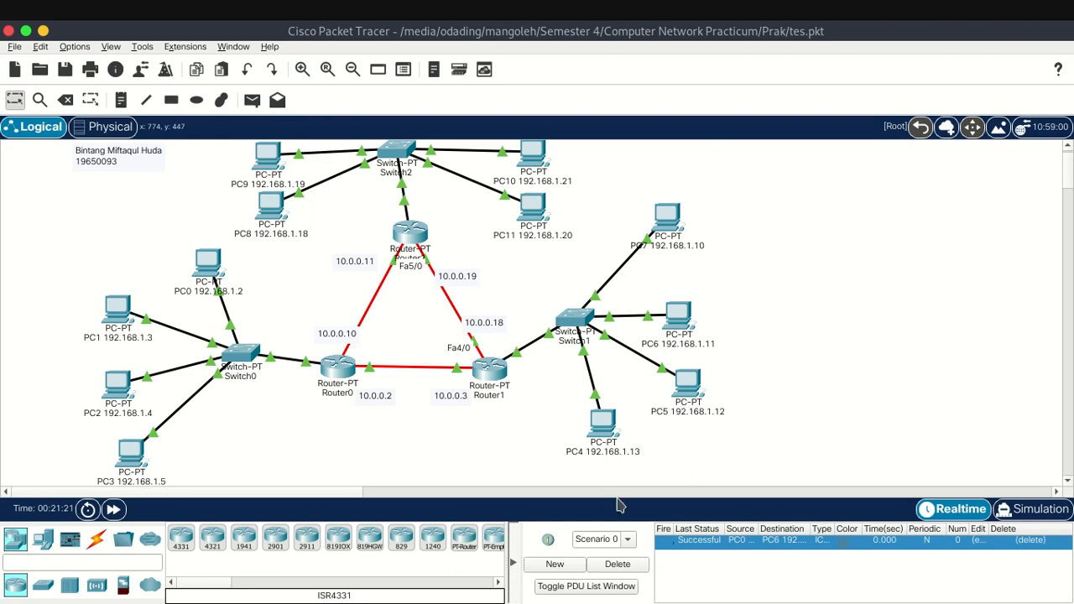
left_click(620, 565)
left_click_drag(1070, 176, 1070, 174)
left_click(927, 17)
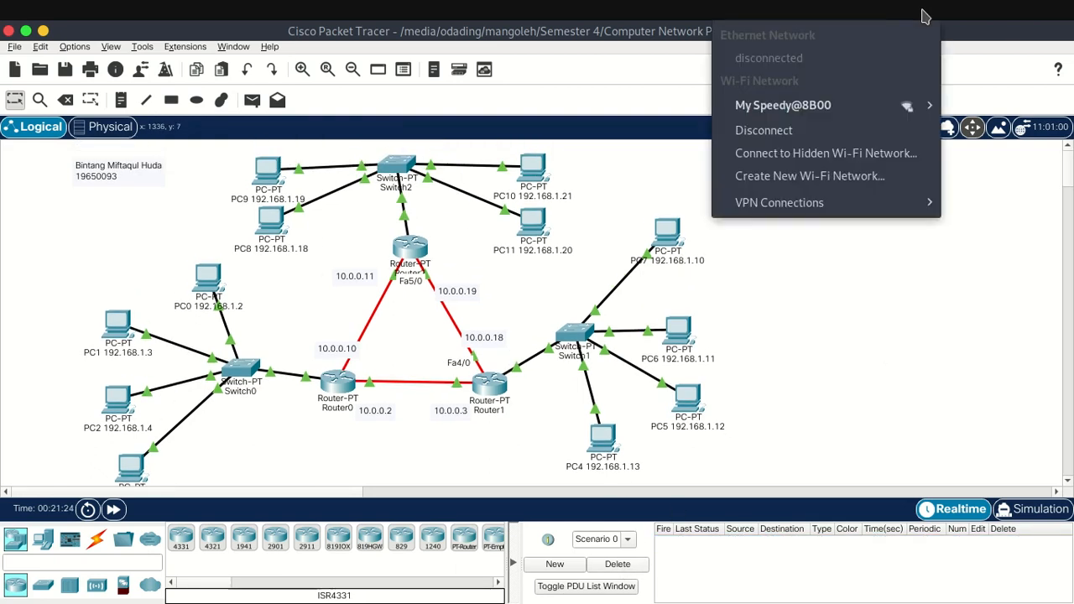
left_click(947, 27)
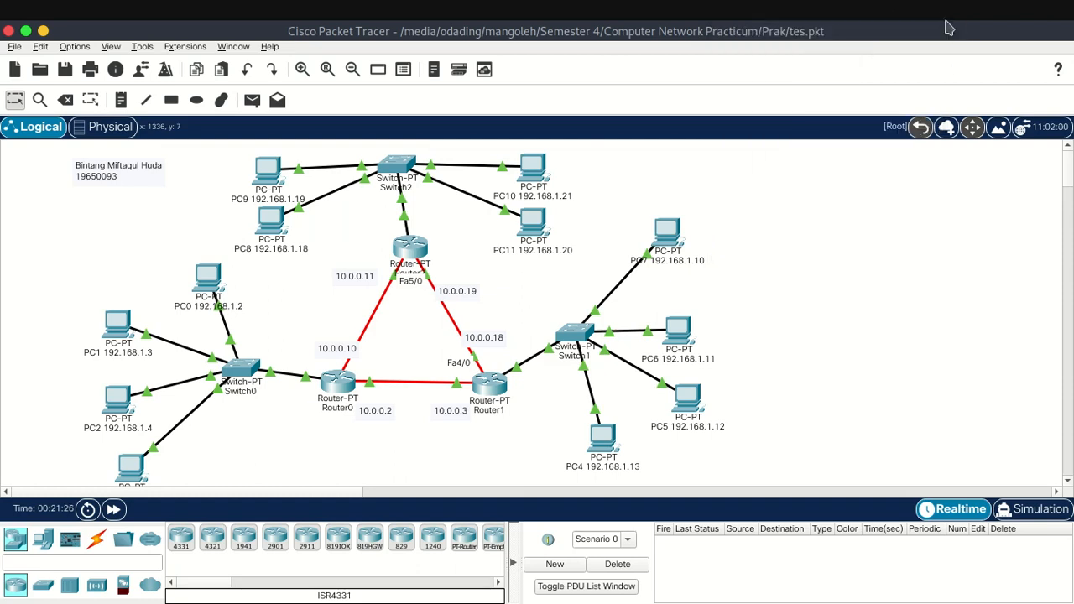
left_click(883, 20)
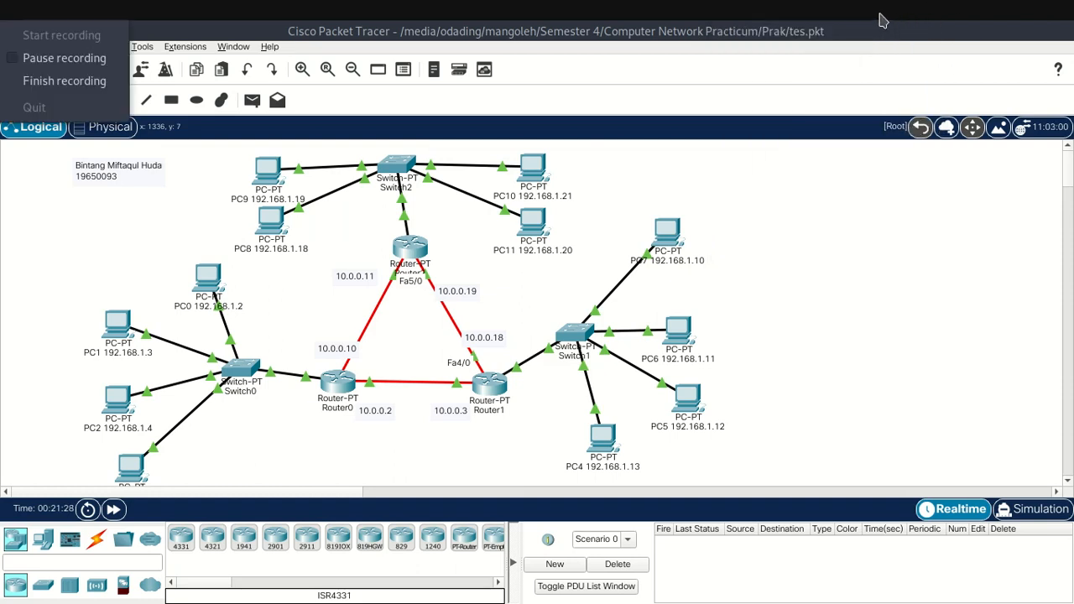